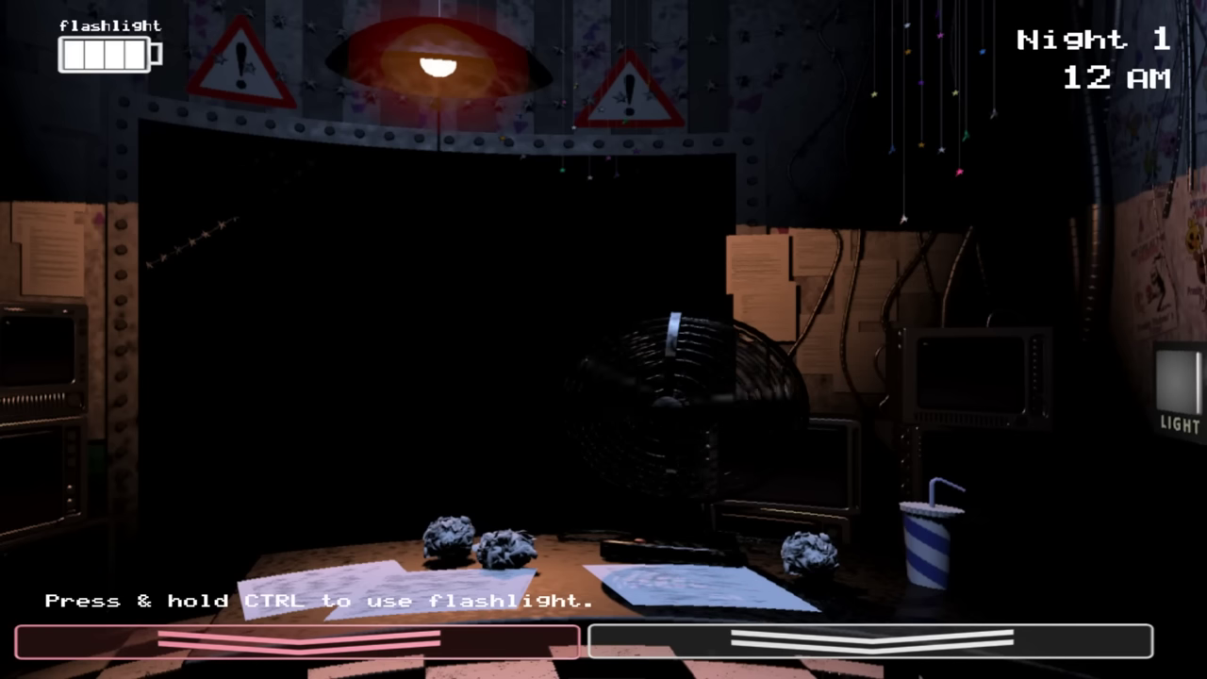
Flash the hallway, then wind the Prize Corner music box to full
{"action": "key", "text": "ctrl"}
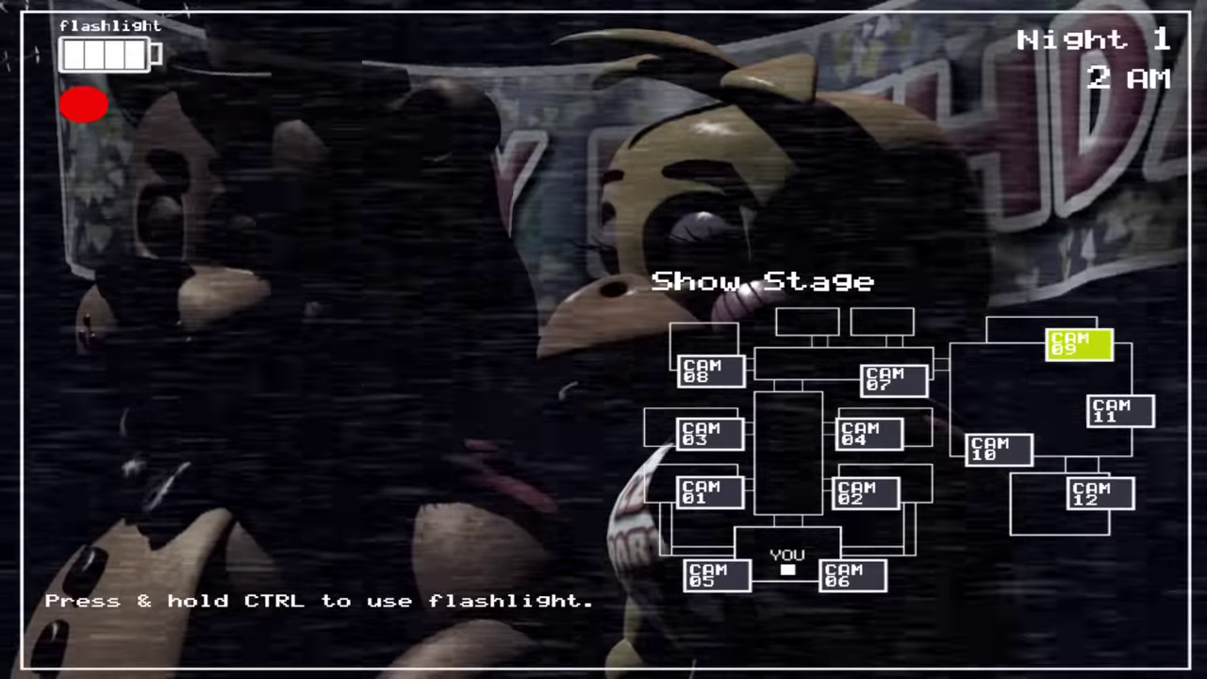
{"action": "left_click", "coordinate": [1120, 411]}
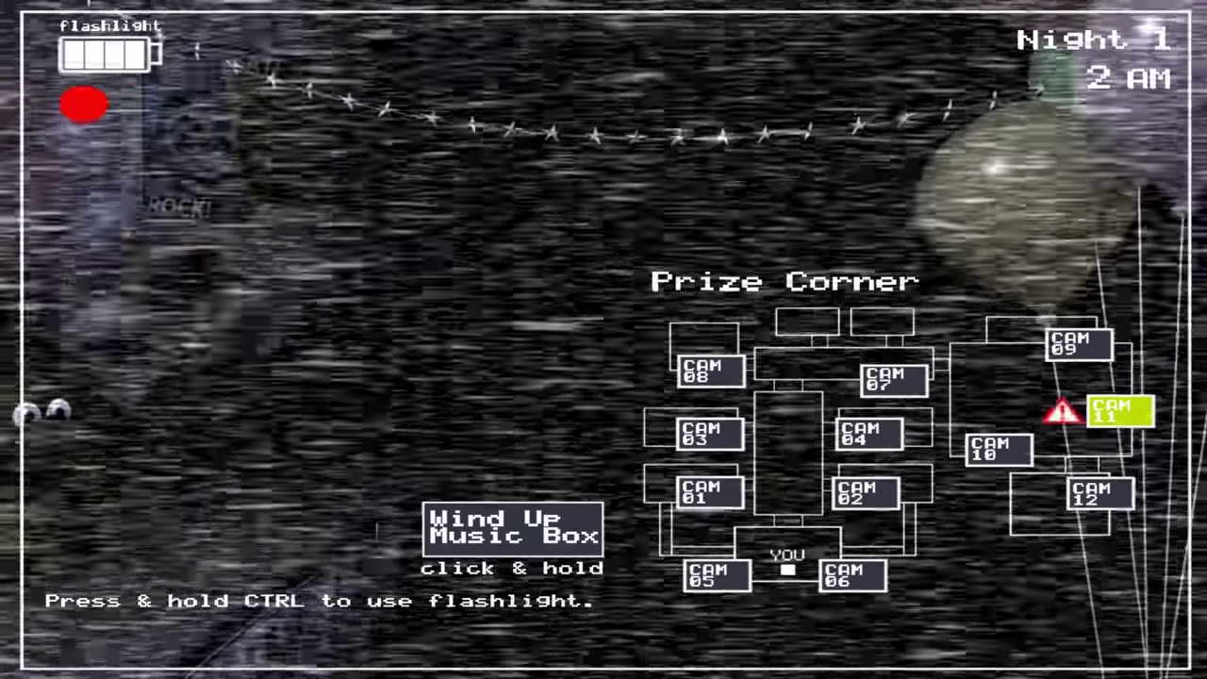
{"action": "left_click", "coordinate": [514, 528]}
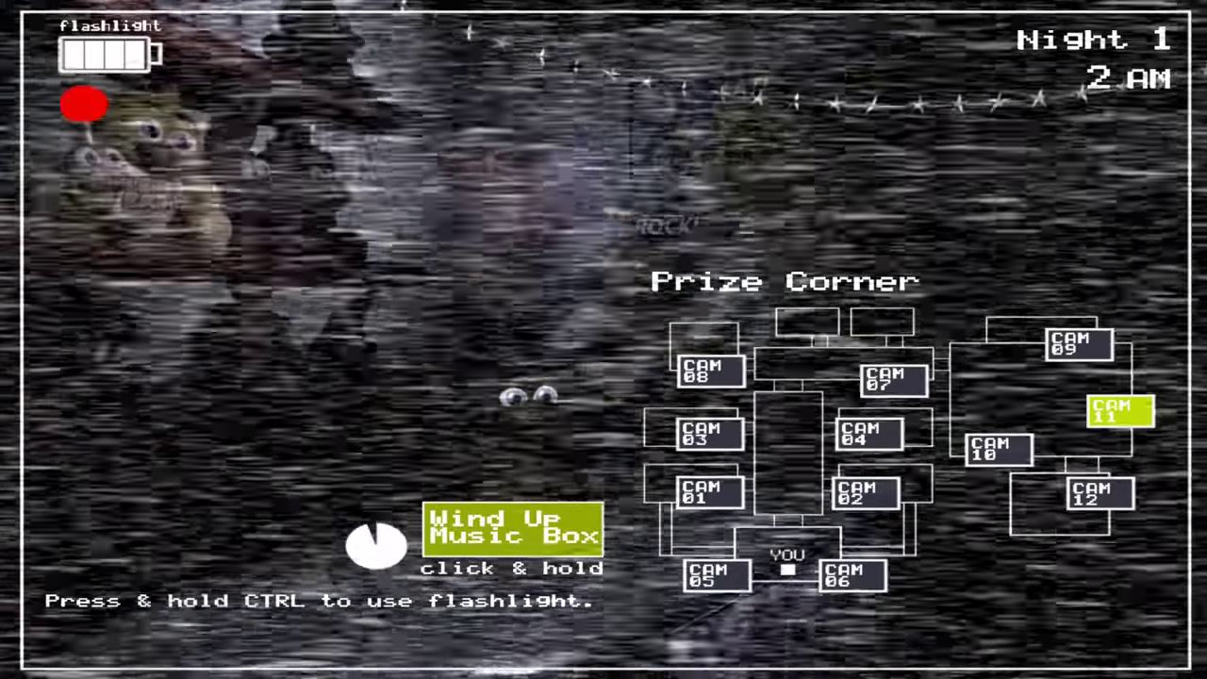
{"action": "left_click_drag", "start_coordinate": [514, 528], "coordinate": [514, 528]}
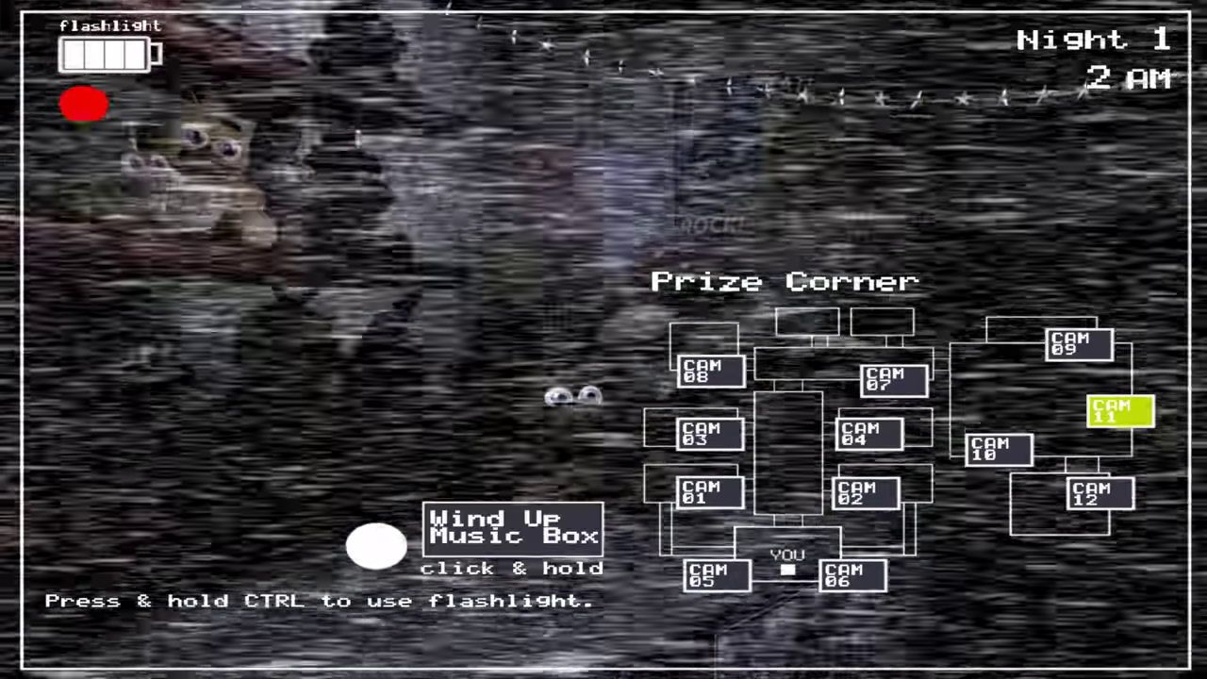
Sweep the Left and Right Air Vents, Party Rooms 2 and 4, Main Hall and Show Stage
{"action": "left_click", "coordinate": [710, 370]}
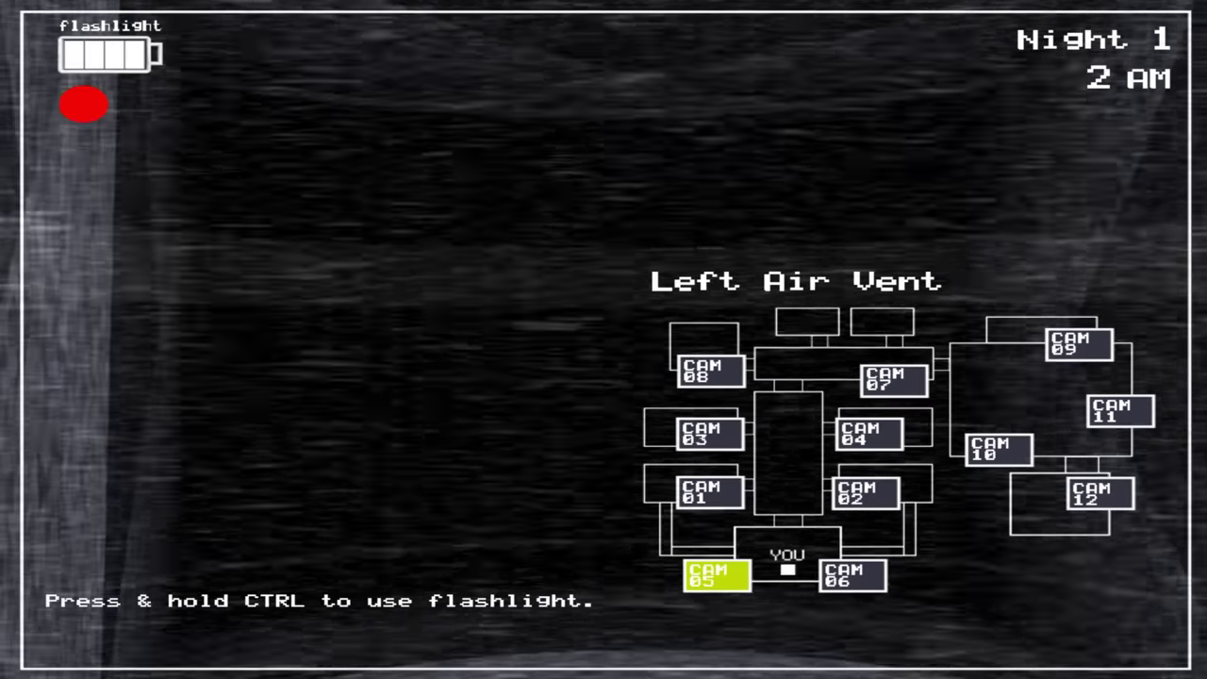
{"action": "left_click", "coordinate": [852, 574]}
{"action": "left_click", "coordinate": [865, 492]}
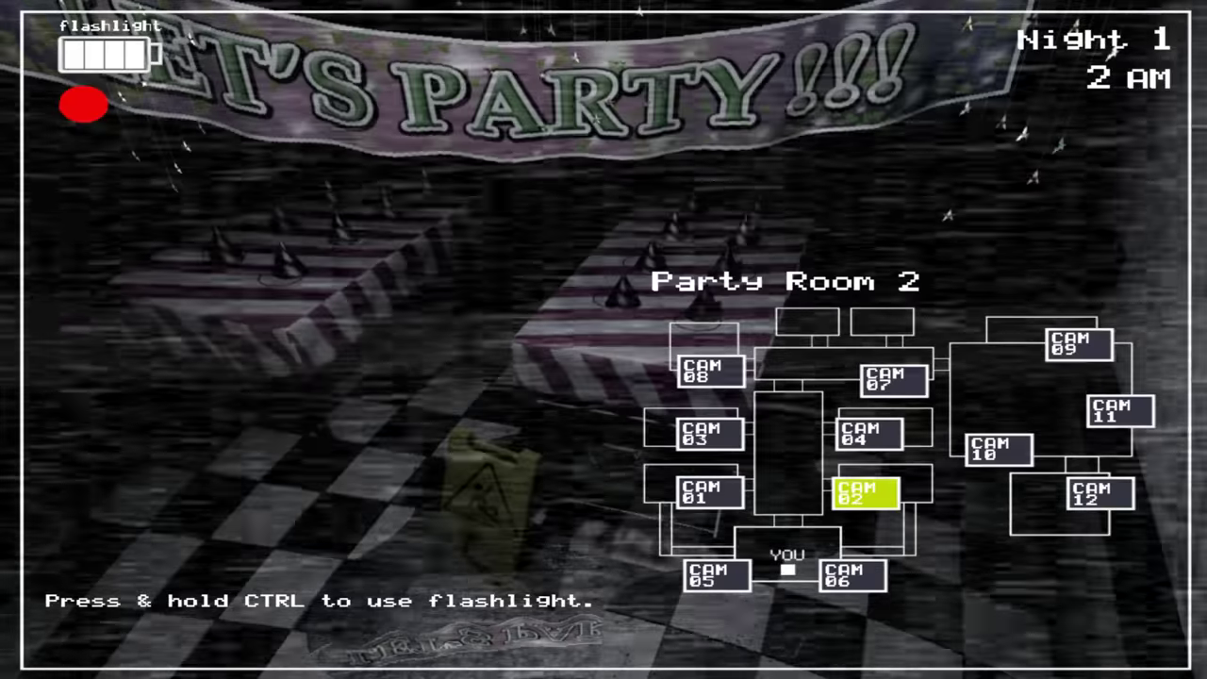
{"action": "left_click", "coordinate": [868, 434]}
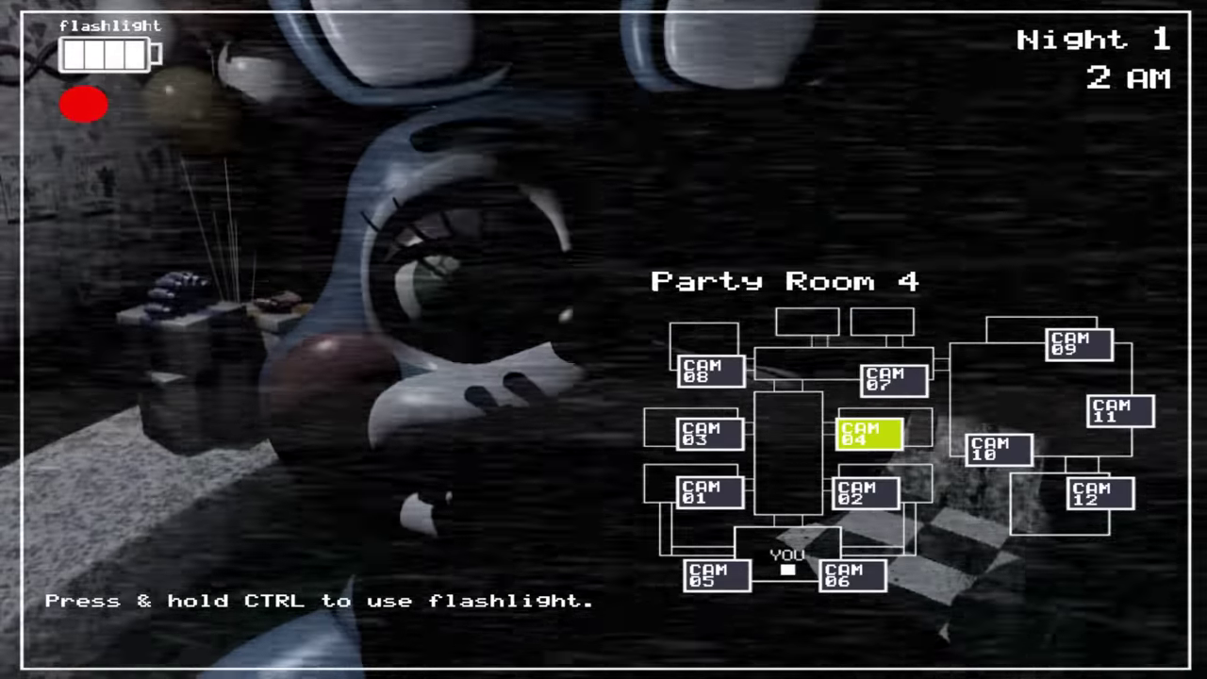
{"action": "left_click", "coordinate": [893, 378]}
{"action": "left_click", "coordinate": [1080, 344]}
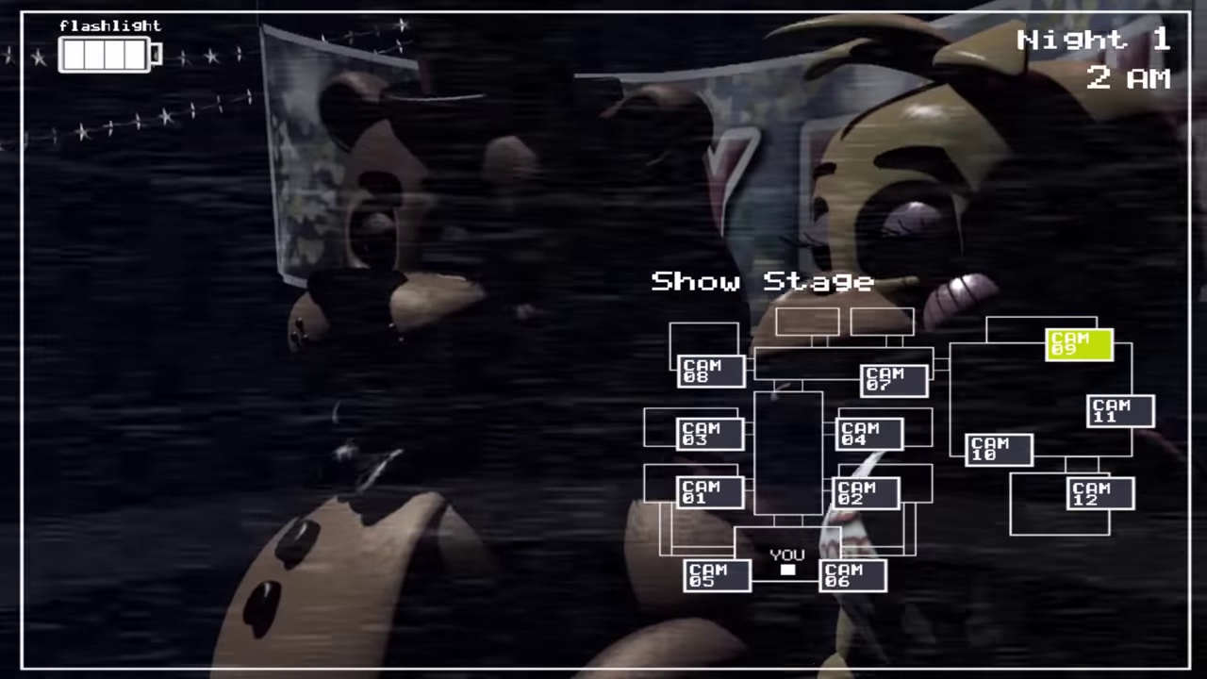
{"action": "left_click", "coordinate": [868, 434]}
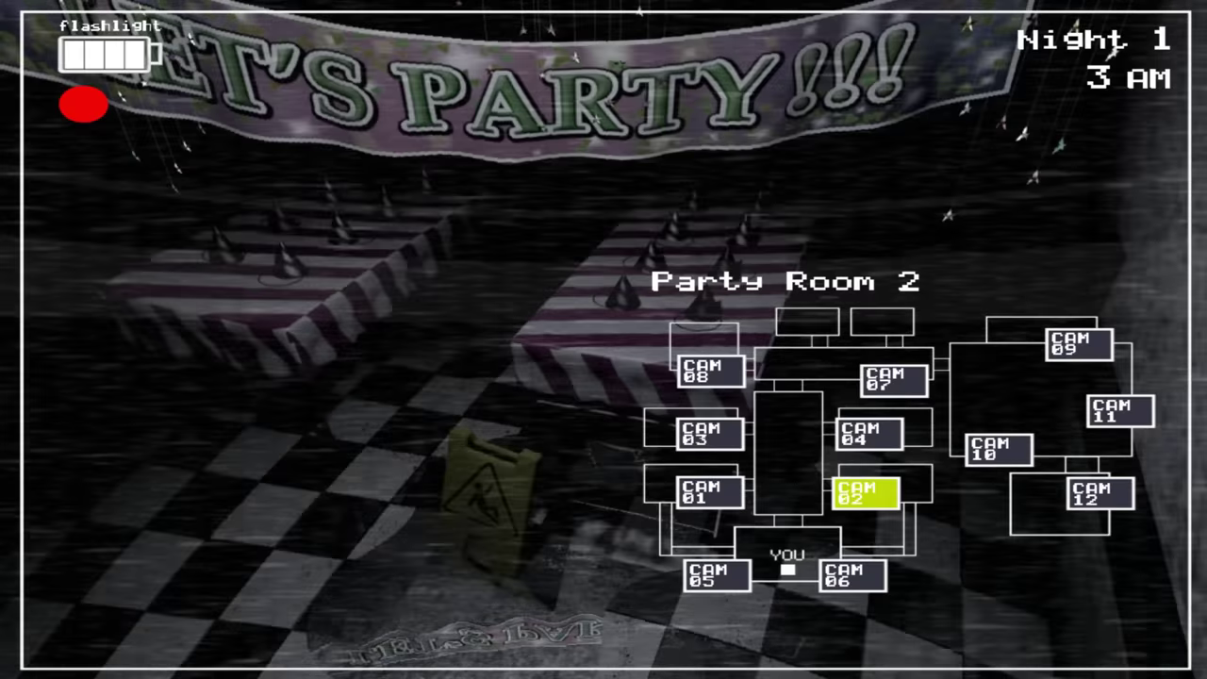
Recheck Party Room 1, both Air Vents, Party Room 4, Main Hall, Show Stage and Prize Corner
{"action": "left_click", "coordinate": [709, 493]}
{"action": "left_click", "coordinate": [716, 575]}
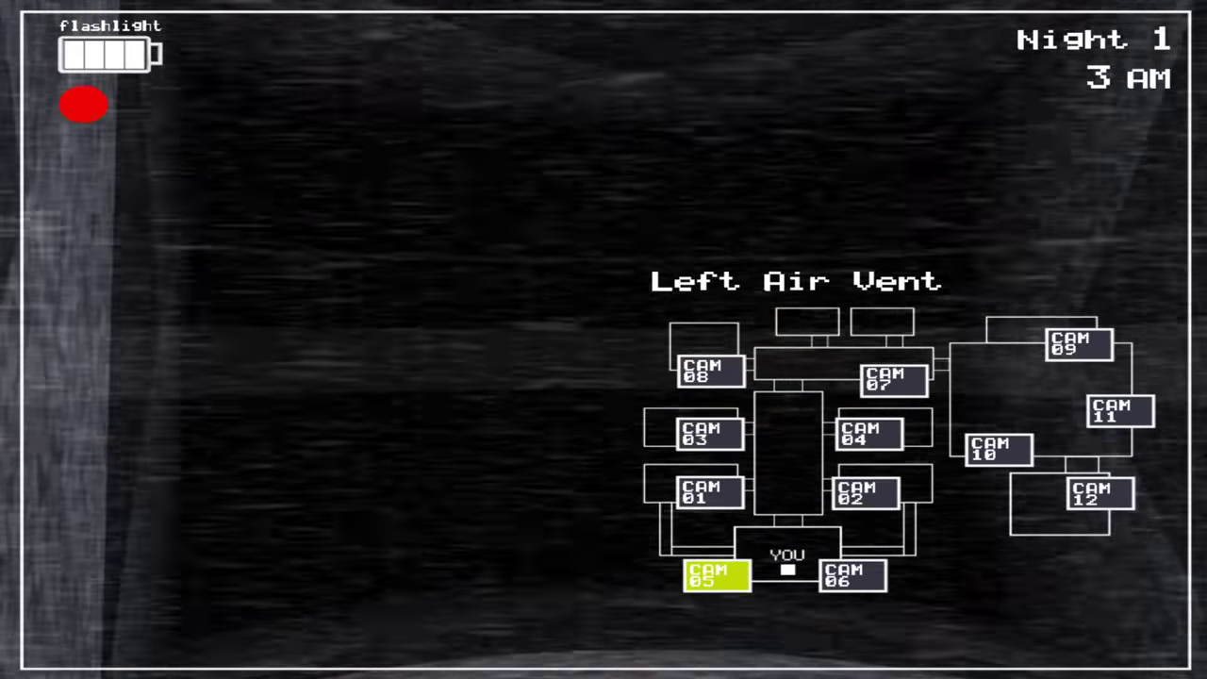
{"action": "left_click", "coordinate": [853, 574]}
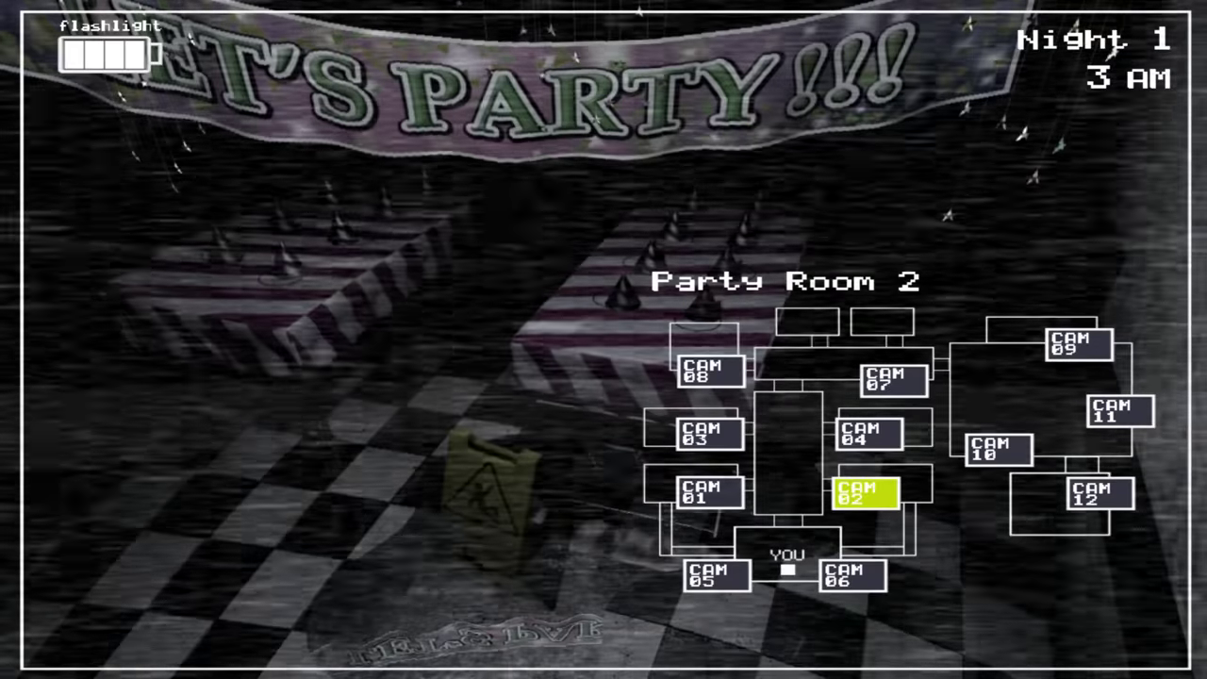
{"action": "left_click", "coordinate": [868, 433]}
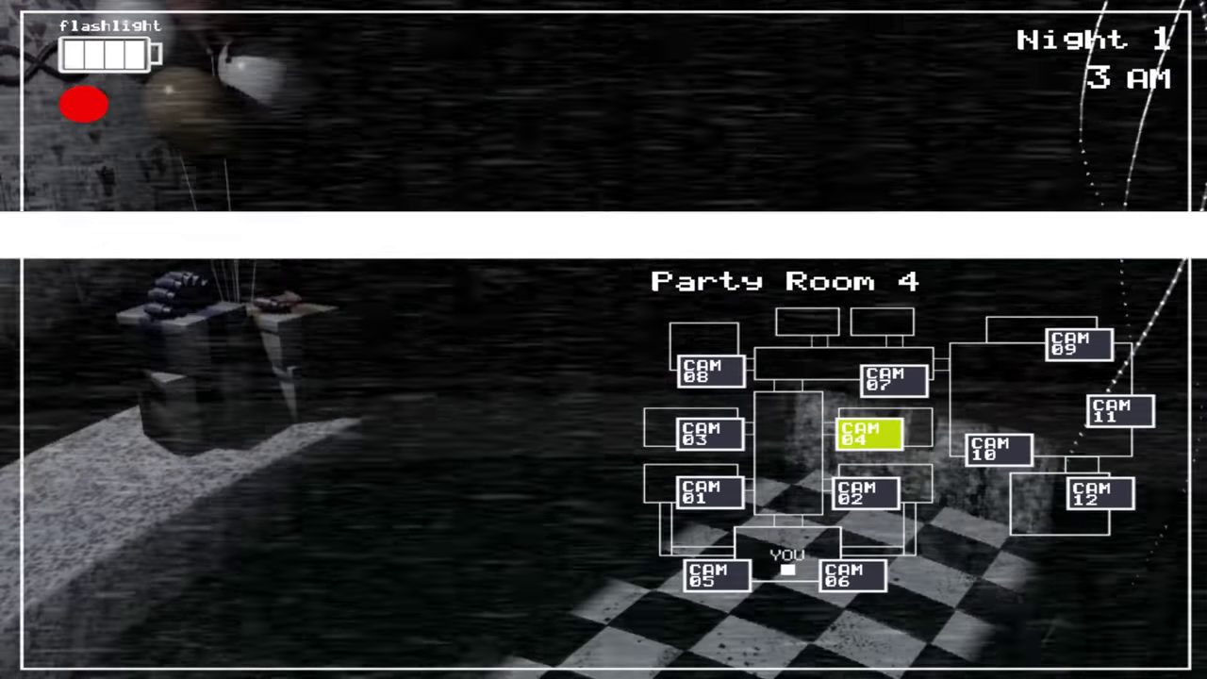
{"action": "left_click", "coordinate": [884, 379]}
{"action": "left_click", "coordinate": [1078, 345]}
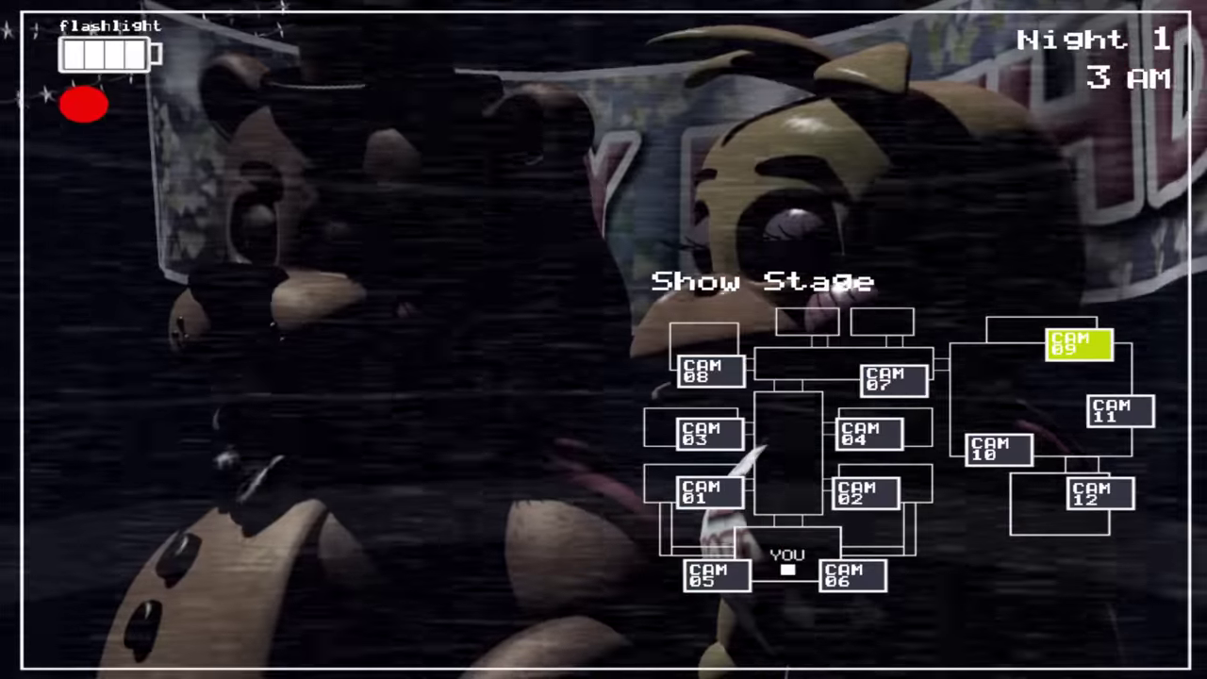
{"action": "left_click", "coordinate": [1121, 412]}
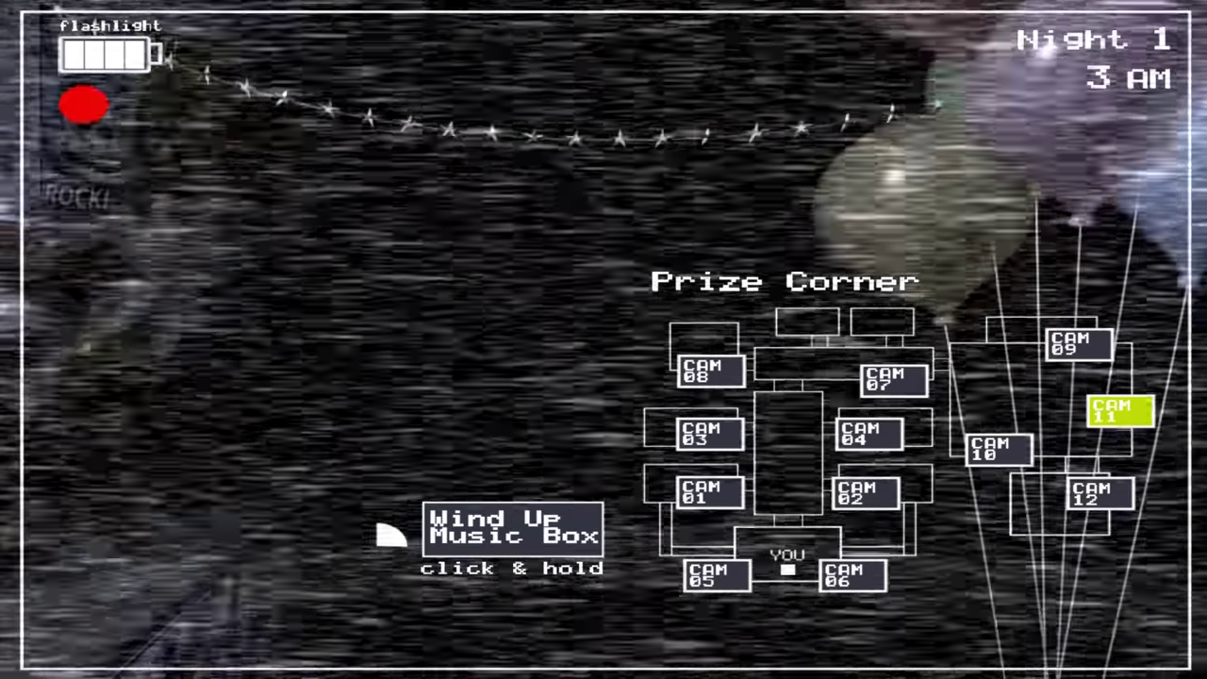
Check Party Rooms 2 and 3, Show Stage, Game Area and Main Hall, and rewind the music box
{"action": "key", "text": "s"}
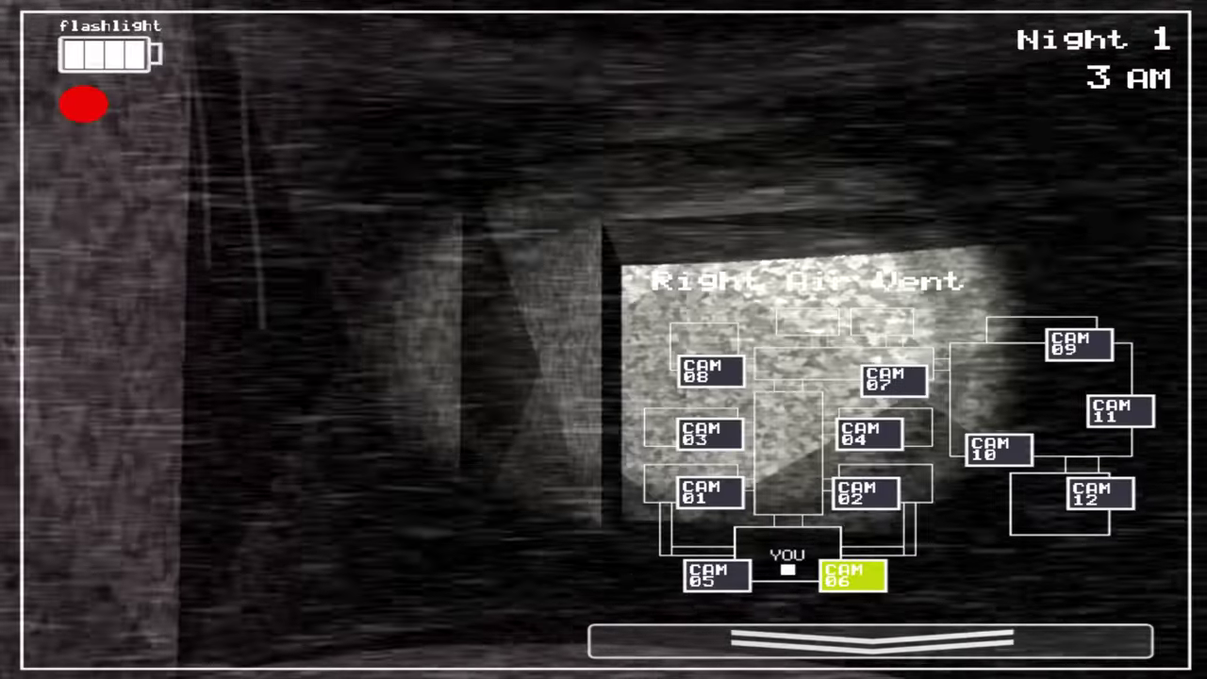
{"action": "left_click", "coordinate": [869, 434]}
{"action": "left_click", "coordinate": [717, 574]}
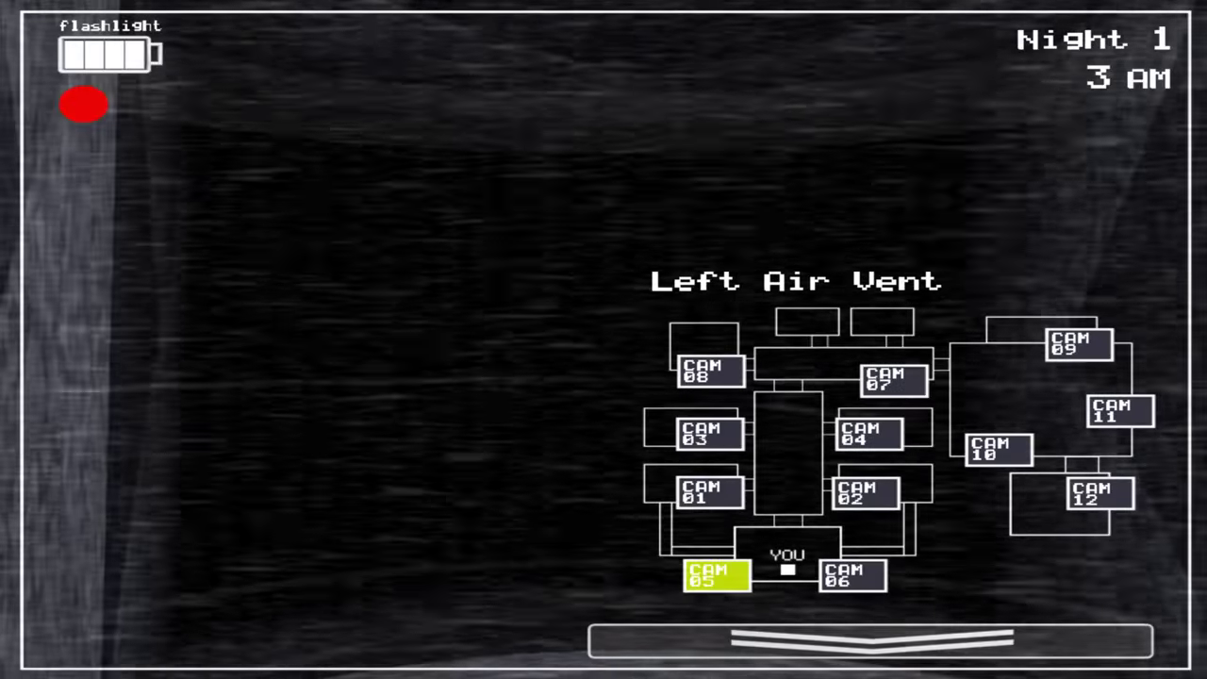
{"action": "left_click", "coordinate": [1079, 344]}
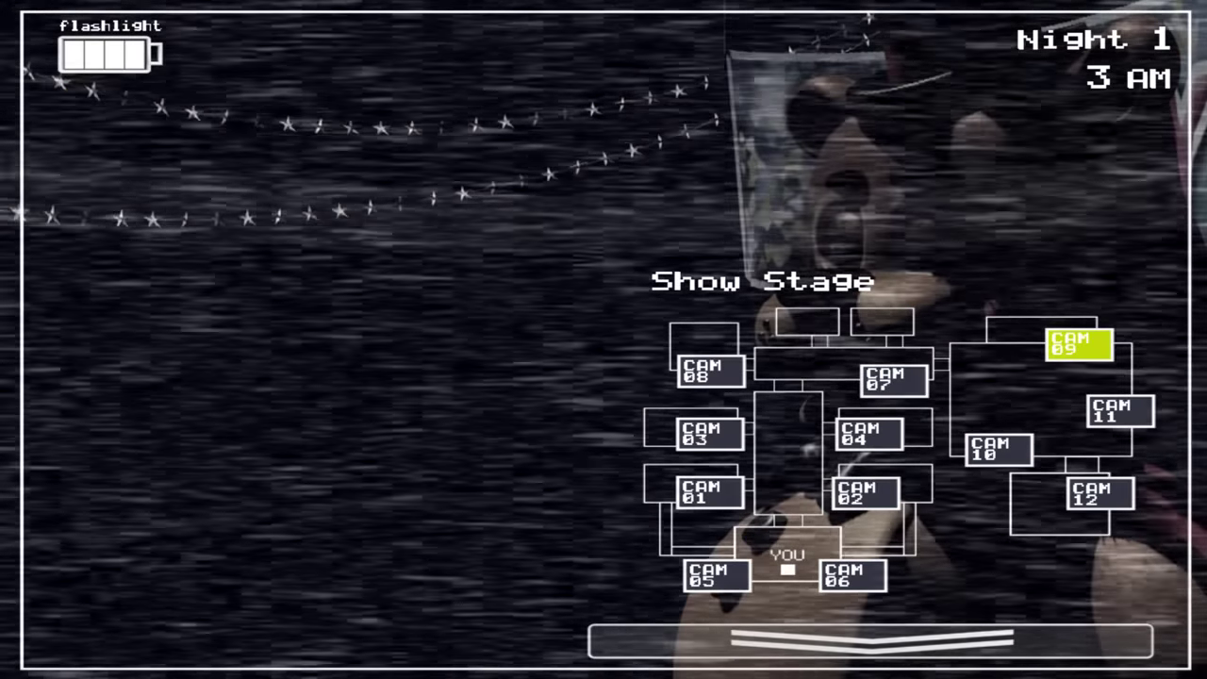
{"action": "left_click", "coordinate": [998, 449]}
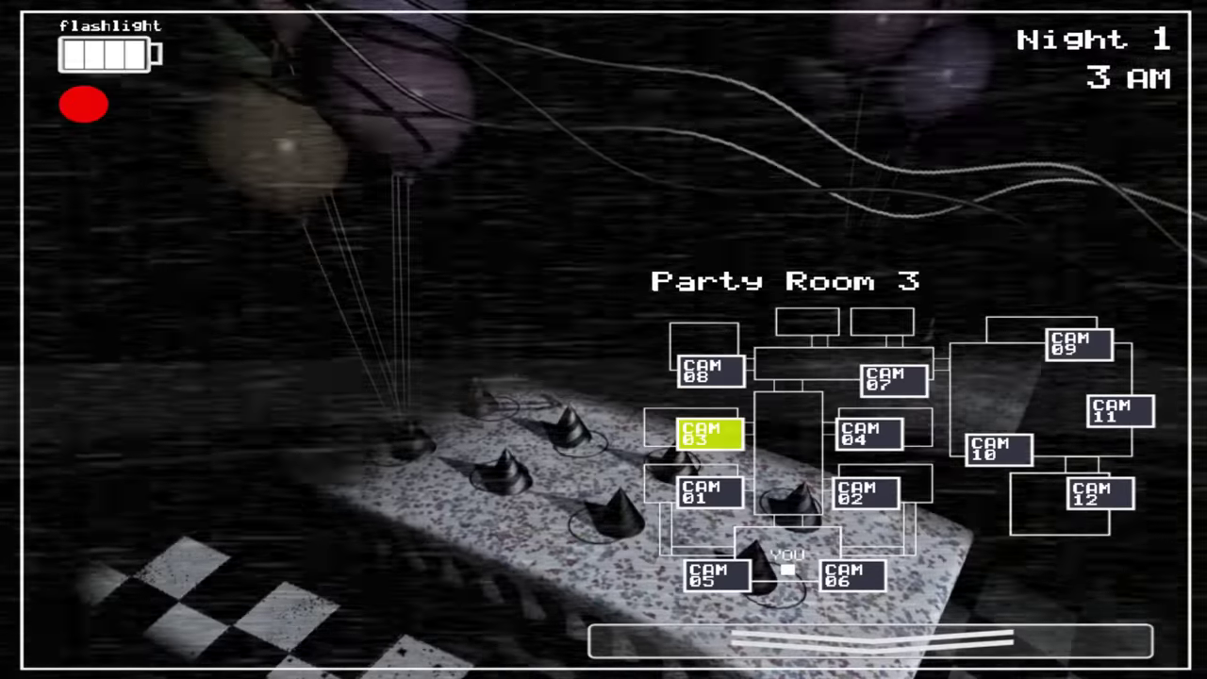
{"action": "left_click", "coordinate": [710, 371]}
{"action": "left_click", "coordinate": [892, 379]}
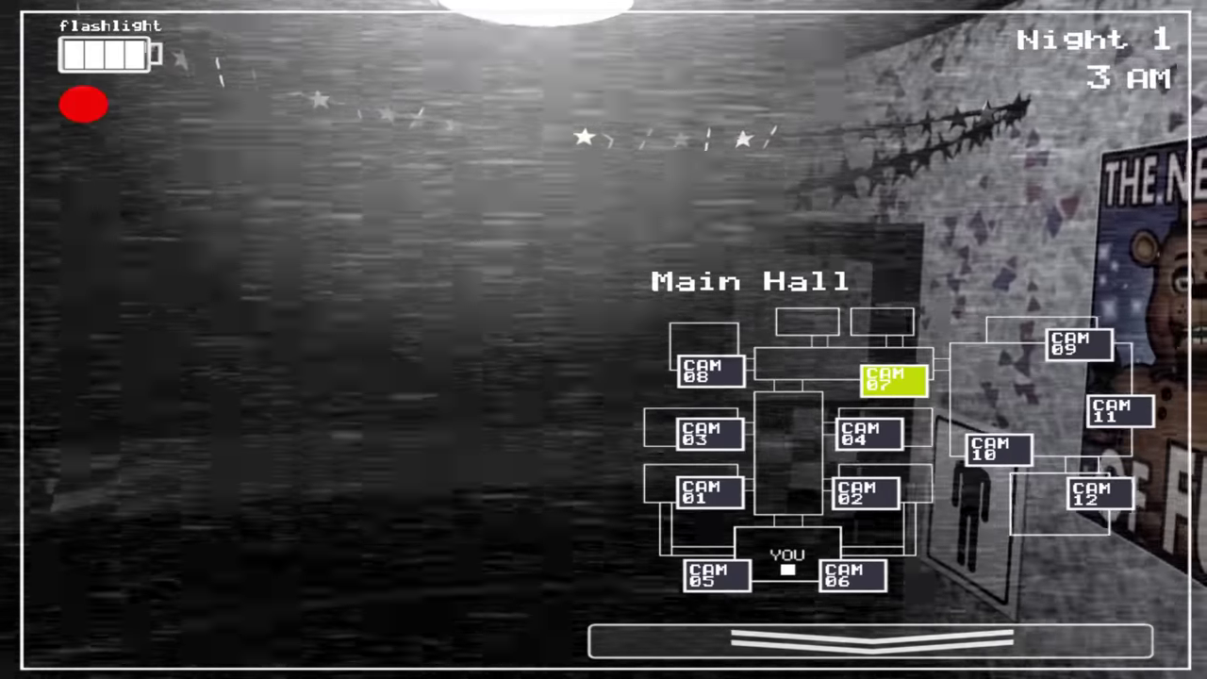
{"action": "left_click", "coordinate": [1079, 345]}
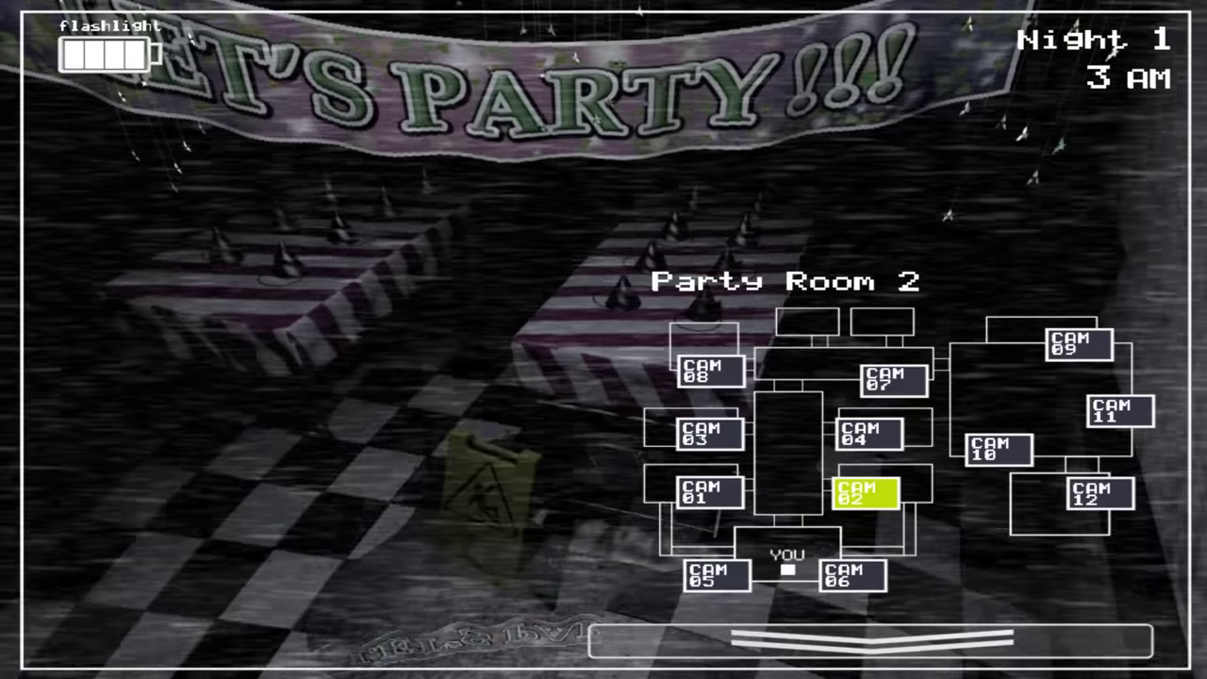
{"action": "left_click", "coordinate": [852, 574]}
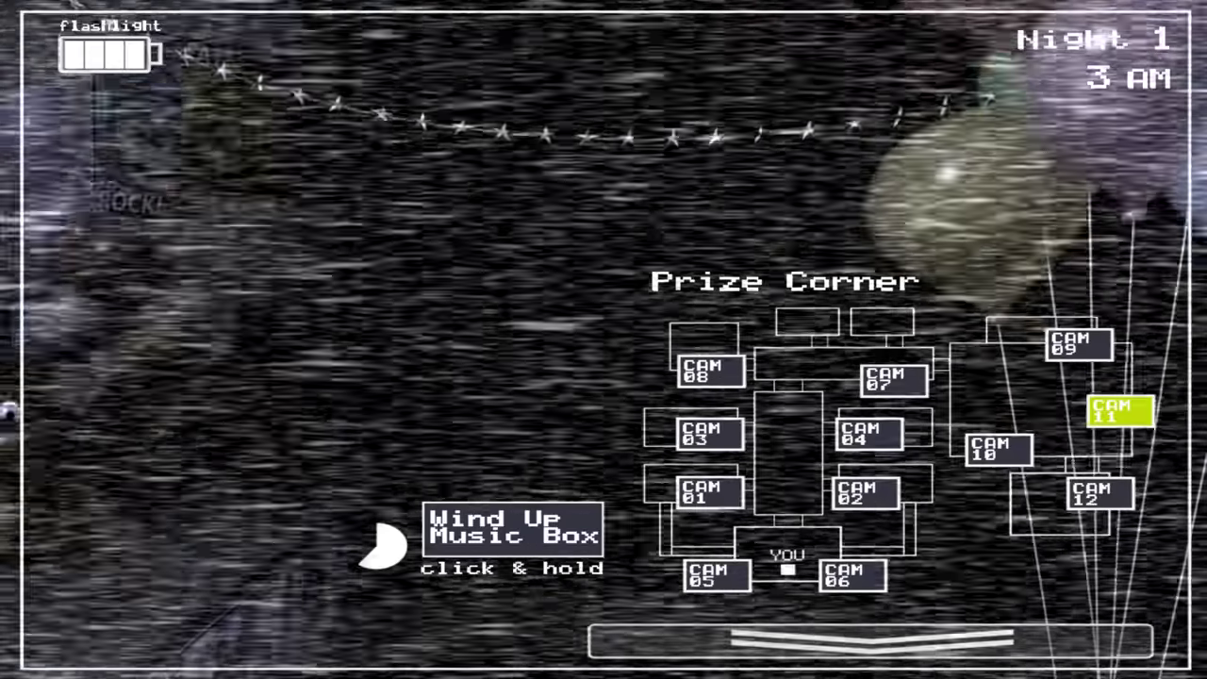
{"action": "left_click", "coordinate": [514, 528]}
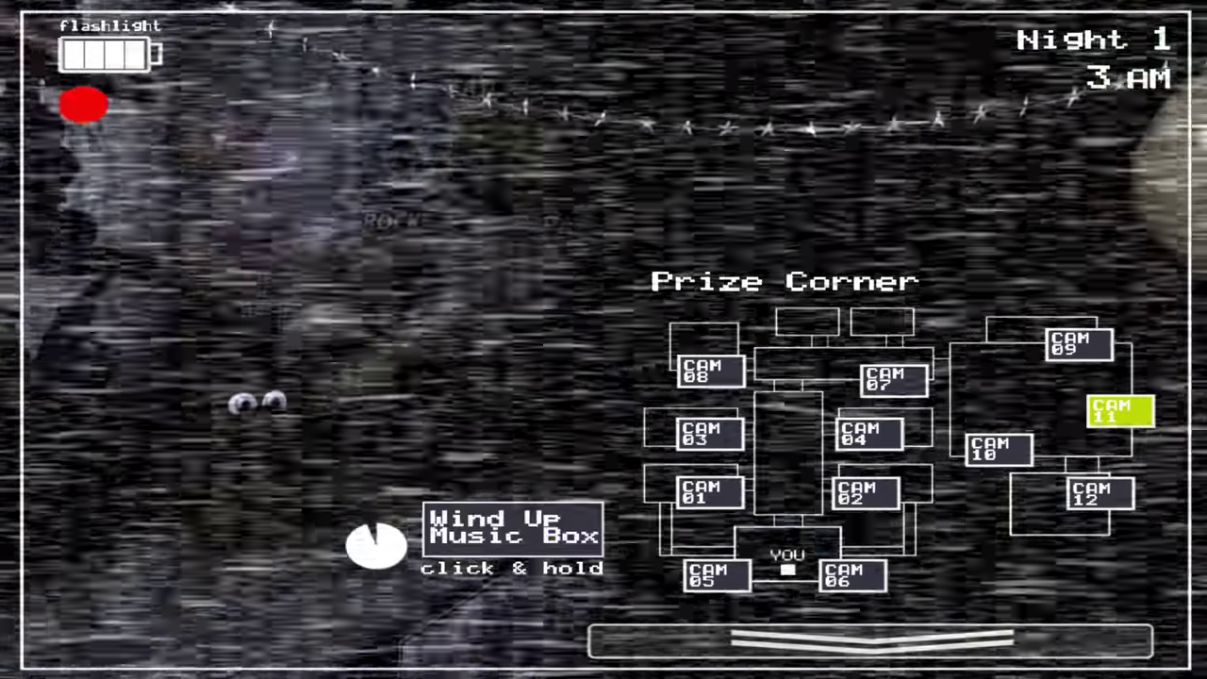
{"action": "left_click", "coordinate": [853, 575]}
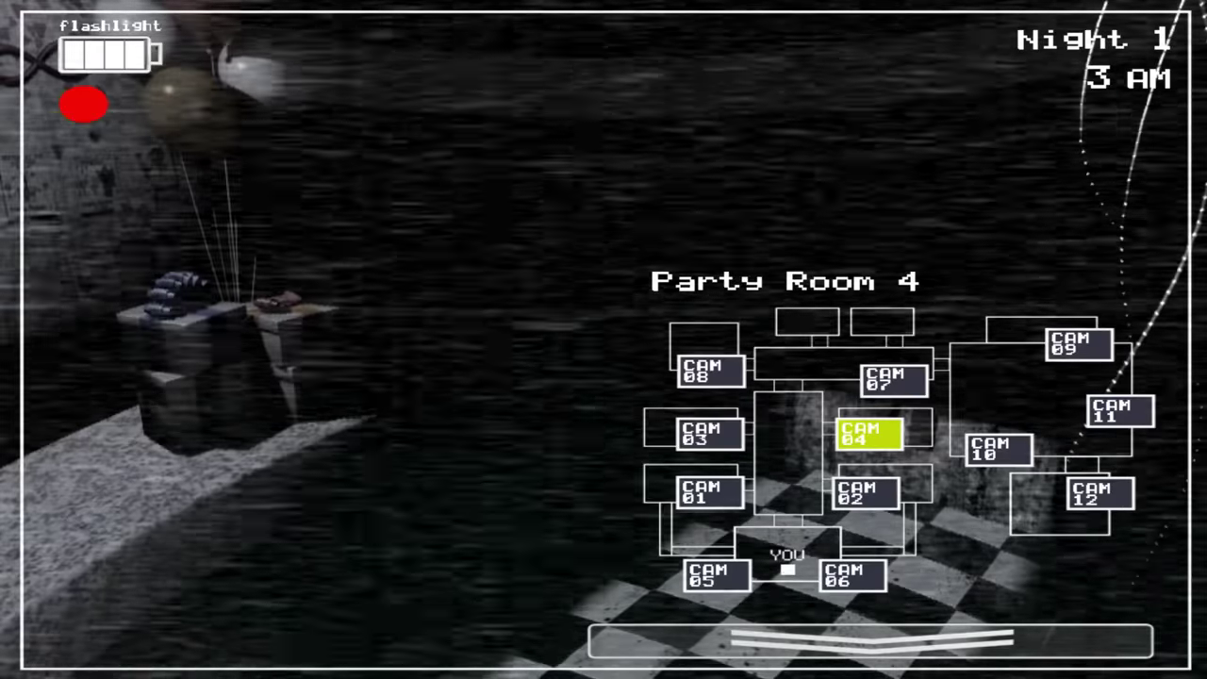
Check Party Rooms 4 and 2, Right Vent, Show Stage and Kid's Cove, and wind the music box
{"action": "key", "text": "s"}
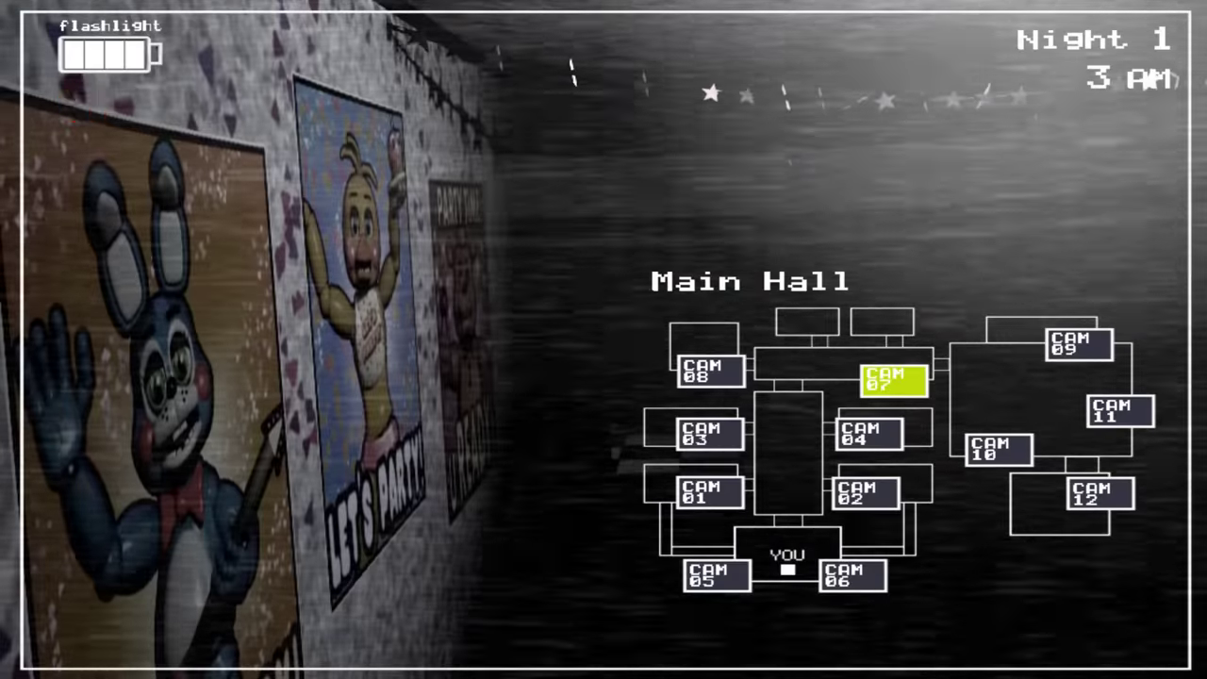
{"action": "left_click", "coordinate": [868, 434]}
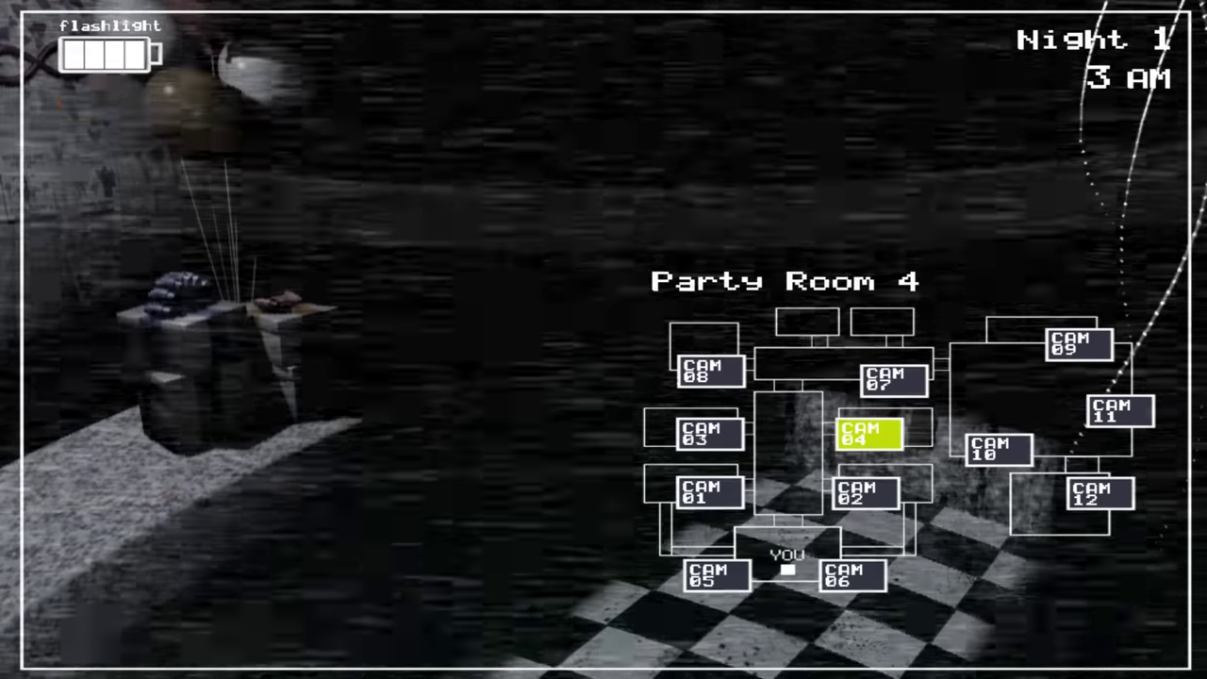
{"action": "left_click", "coordinate": [866, 493]}
{"action": "left_click", "coordinate": [853, 574]}
{"action": "left_click", "coordinate": [1078, 344]}
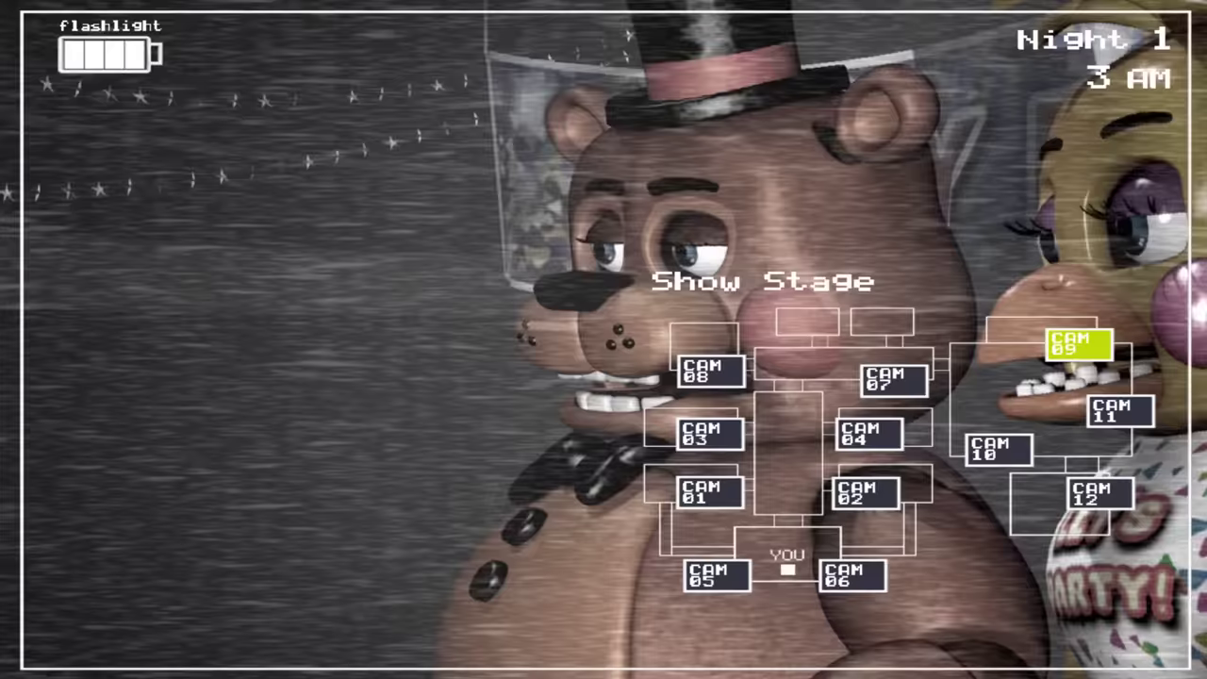
{"action": "left_click", "coordinate": [1120, 412]}
{"action": "left_click", "coordinate": [998, 450]}
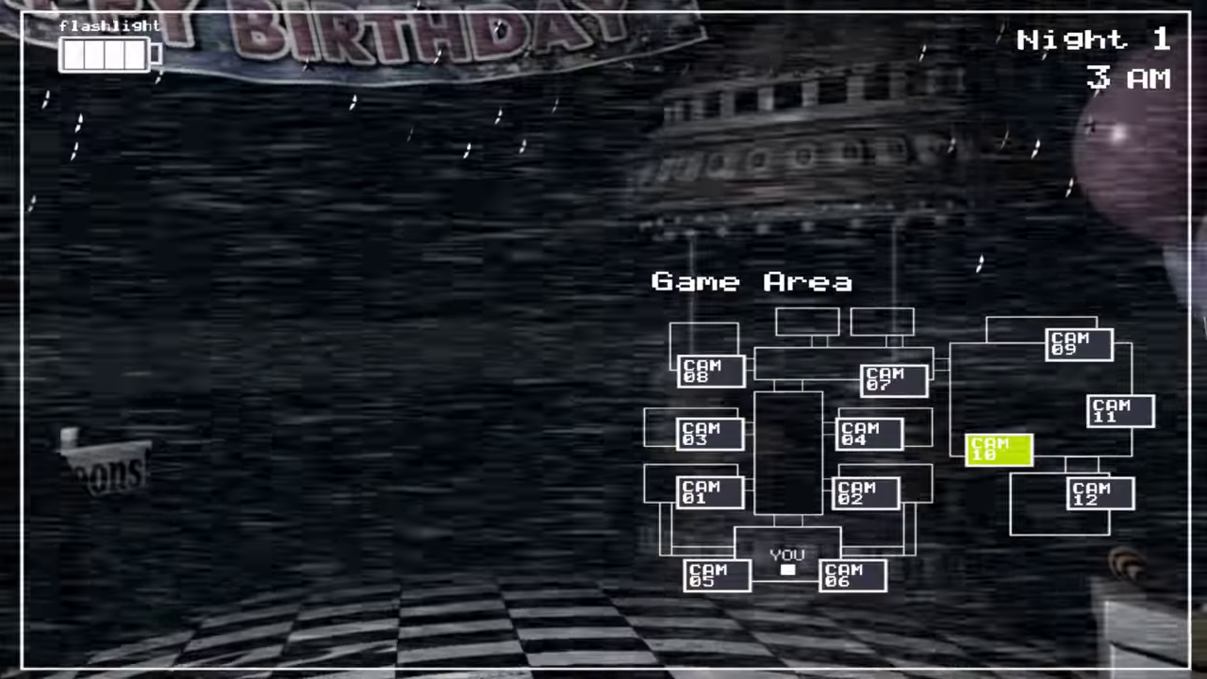
{"action": "left_click", "coordinate": [1121, 412]}
{"action": "left_click_drag", "start_coordinate": [514, 528], "coordinate": [514, 528]}
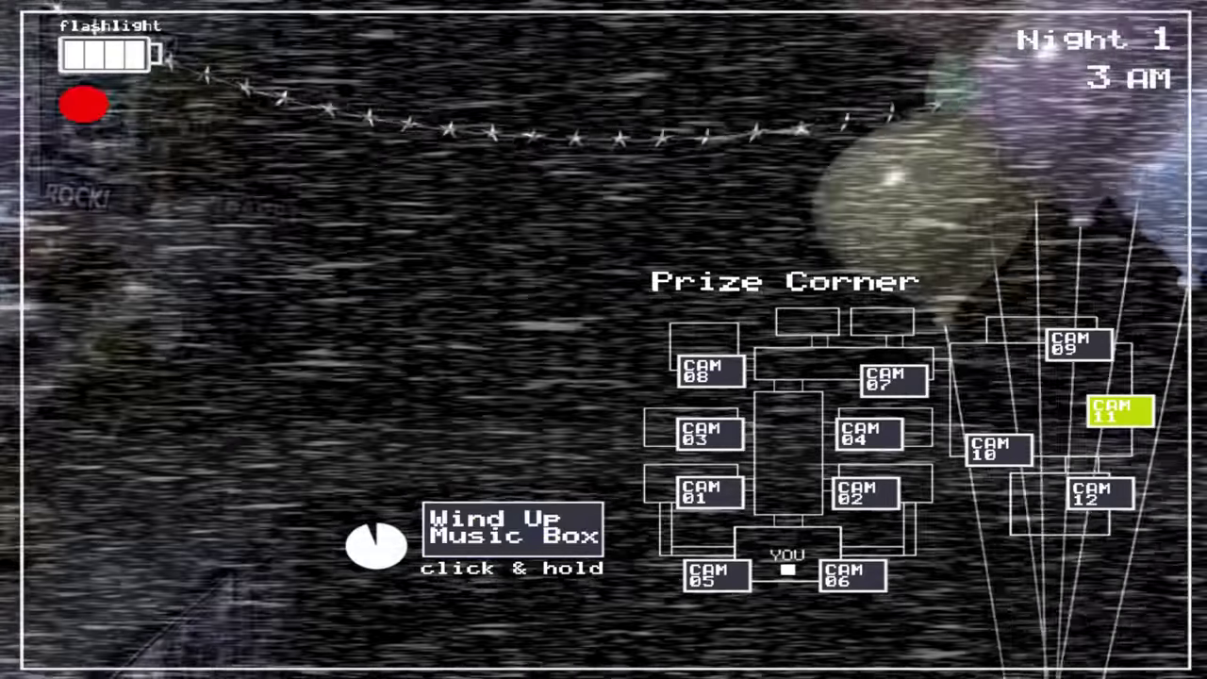
{"action": "left_click", "coordinate": [1099, 492]}
{"action": "left_click", "coordinate": [853, 573]}
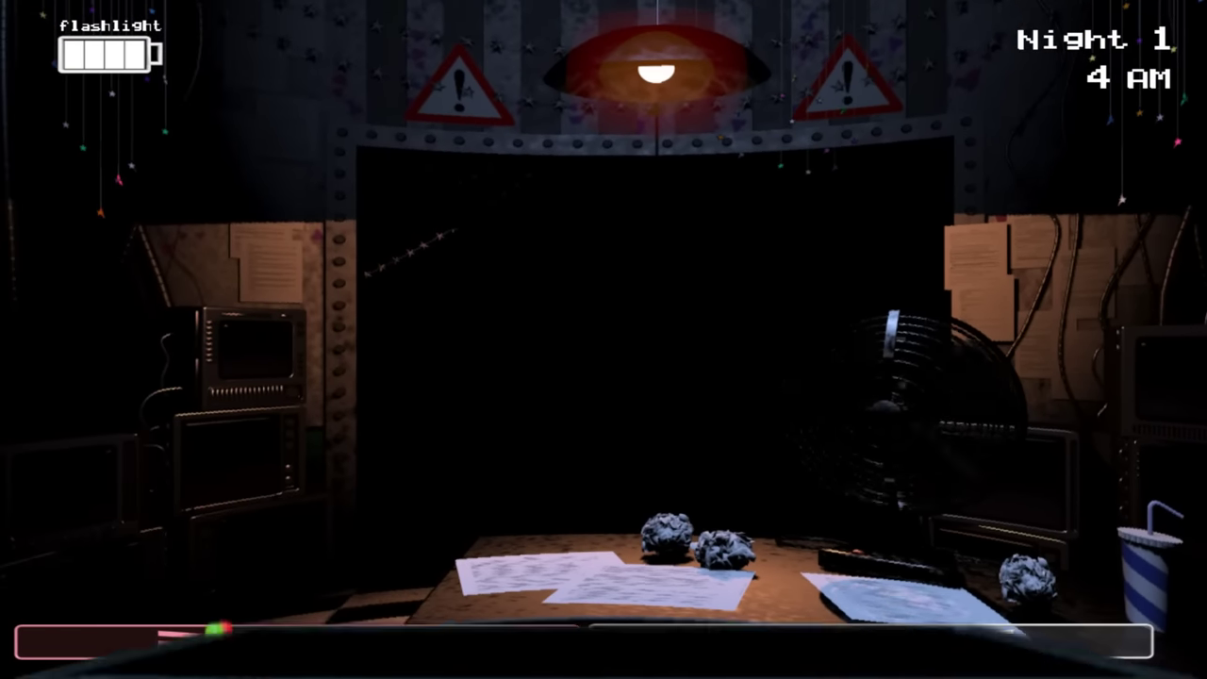
Wind the music box, check Show Stage and the Right Air Vent, and light the right vent
{"action": "left_click", "coordinate": [868, 641]}
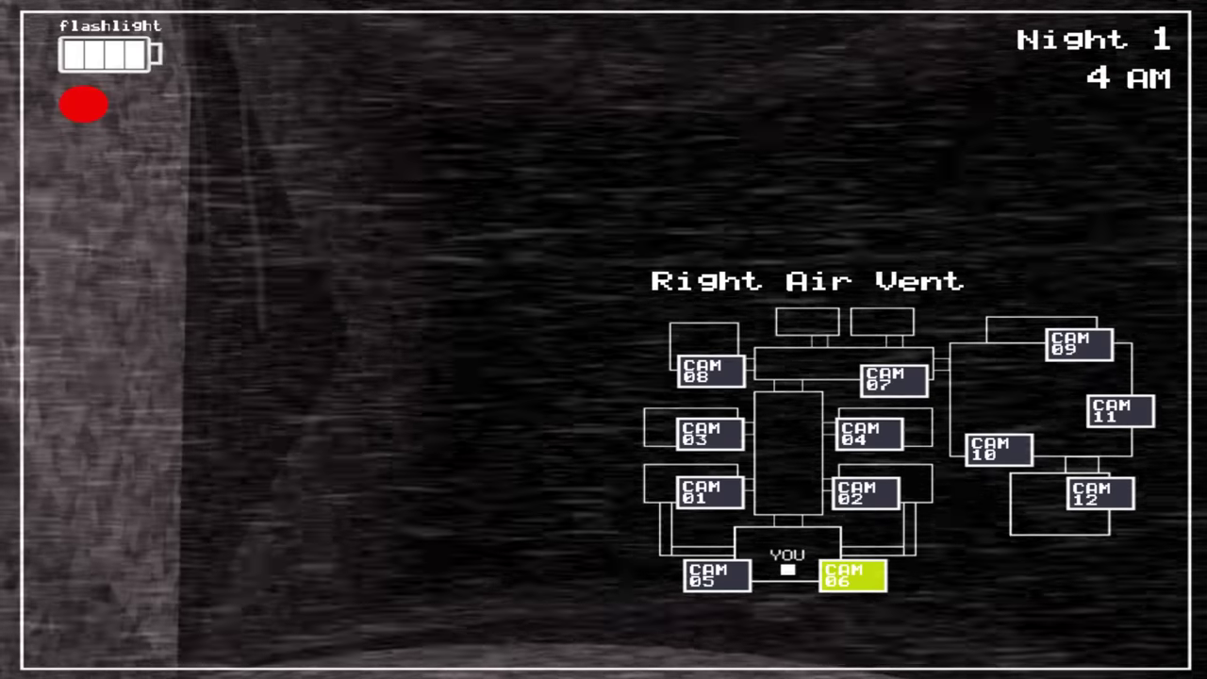
{"action": "left_click", "coordinate": [868, 641]}
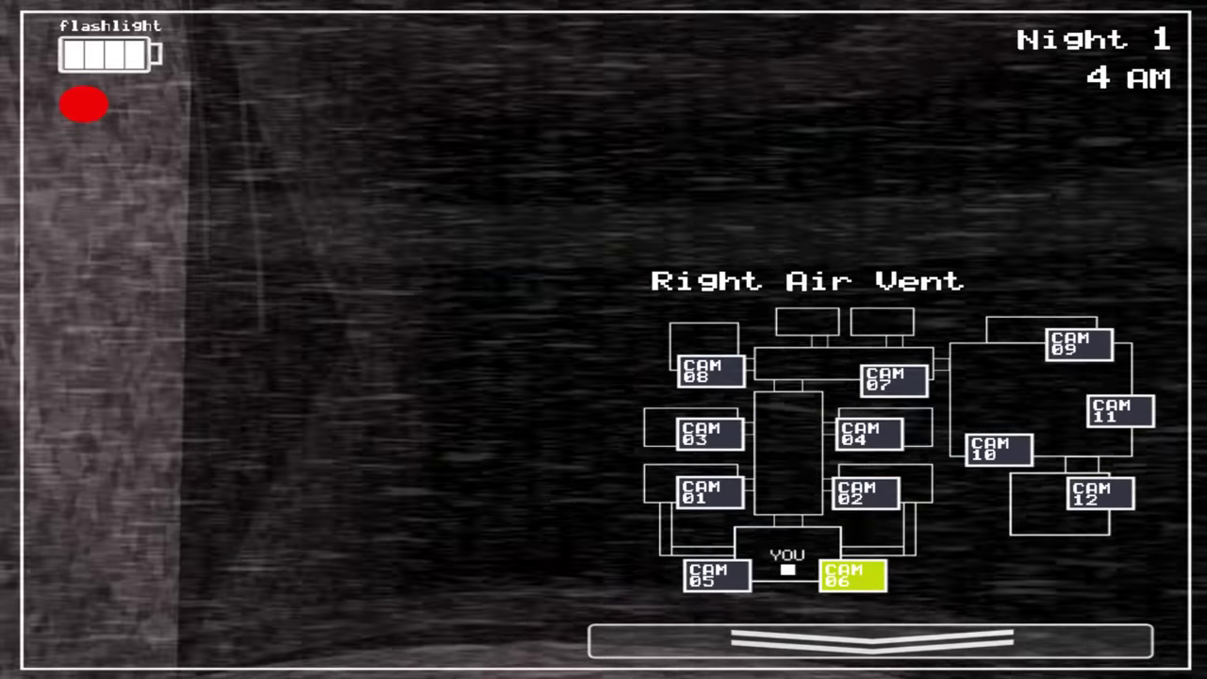
{"action": "left_click", "coordinate": [1121, 411]}
{"action": "left_click_drag", "start_coordinate": [443, 528], "coordinate": [443, 529]}
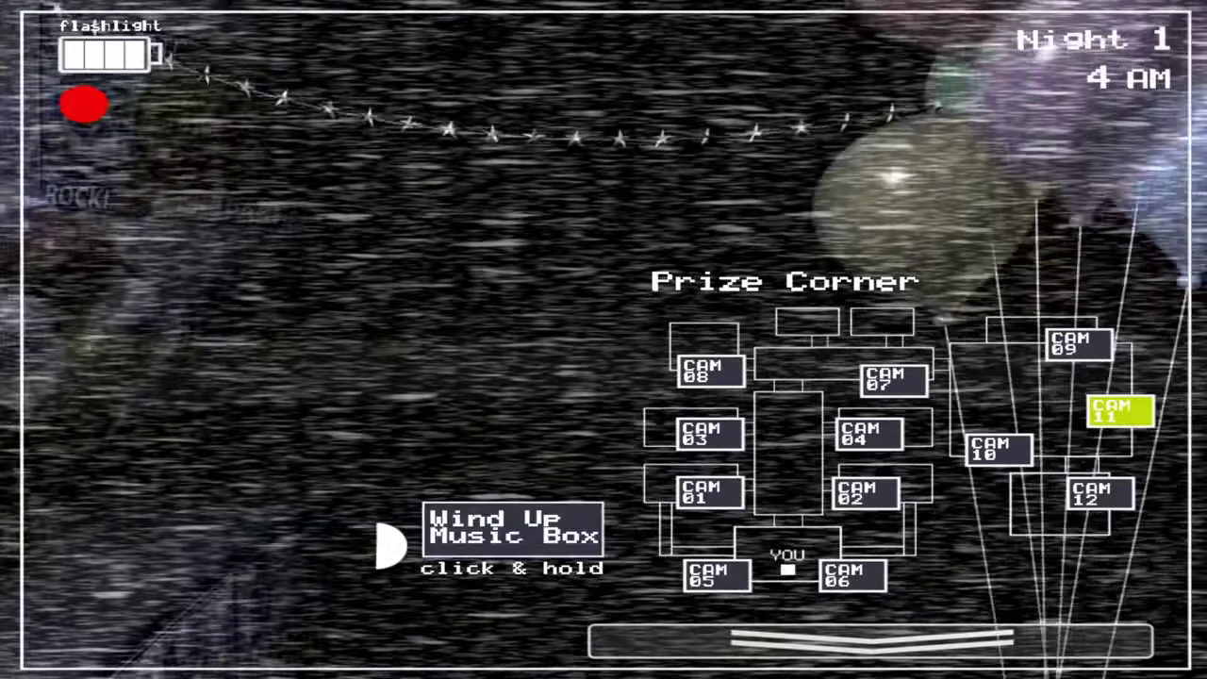
{"action": "left_click", "coordinate": [1080, 344]}
{"action": "left_click", "coordinate": [852, 576]}
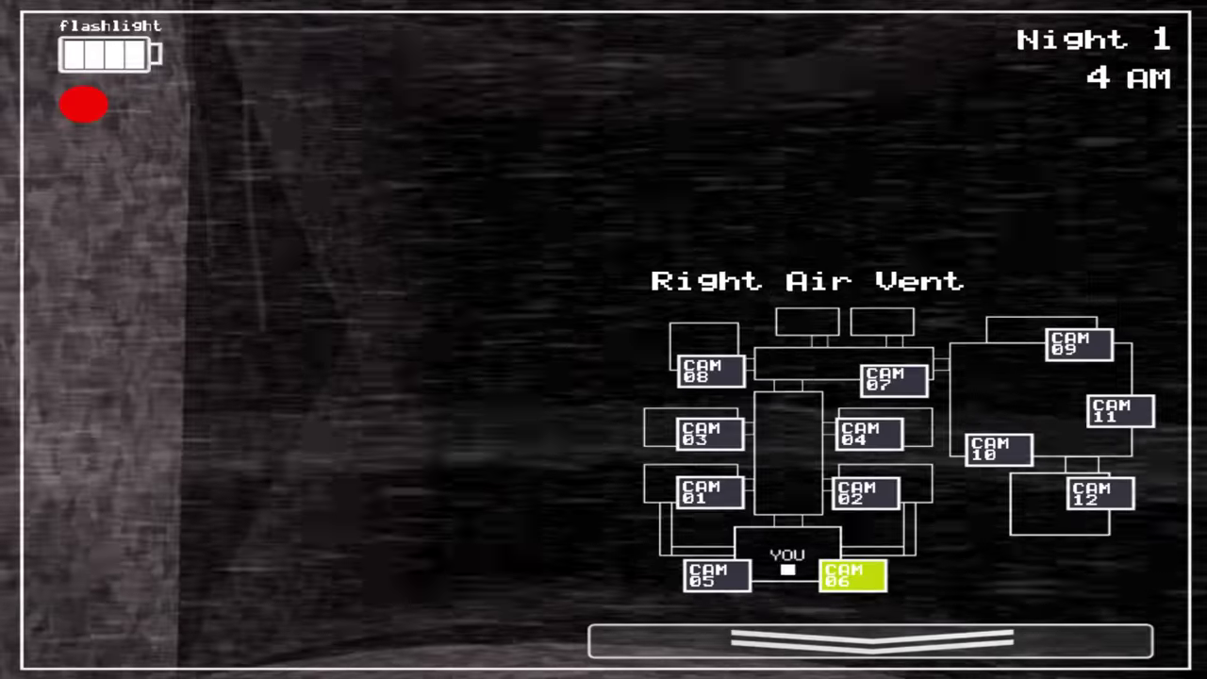
{"action": "left_click", "coordinate": [868, 641]}
{"action": "left_click", "coordinate": [1091, 367]}
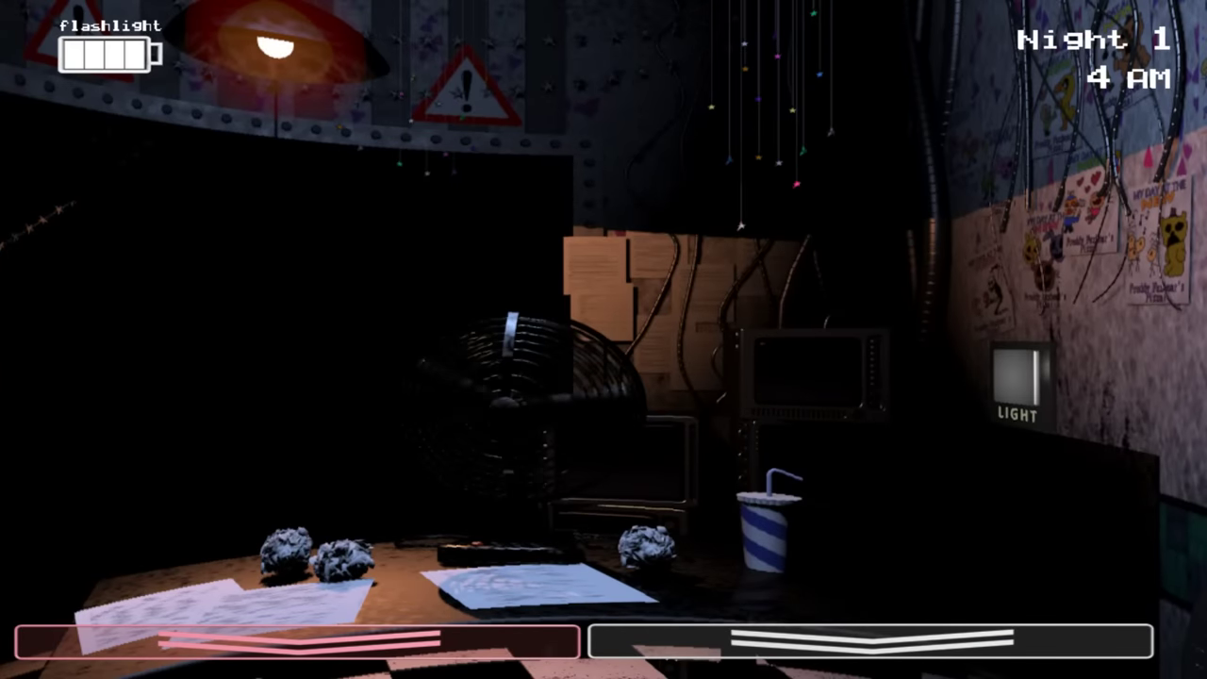
{"action": "left_click", "coordinate": [868, 641]}
{"action": "left_click", "coordinate": [1078, 342]}
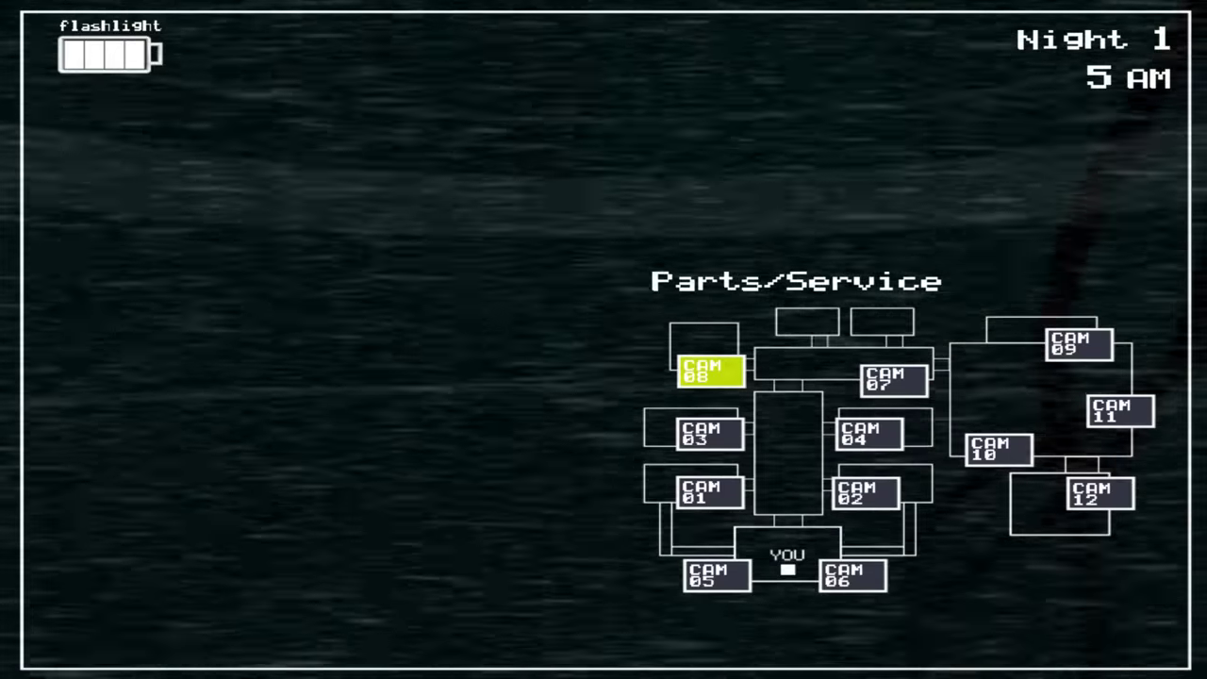
Flash the hallway and both vents, then wind the music box nearly full
{"action": "left_click", "coordinate": [892, 380]}
{"action": "left_click", "coordinate": [868, 641]}
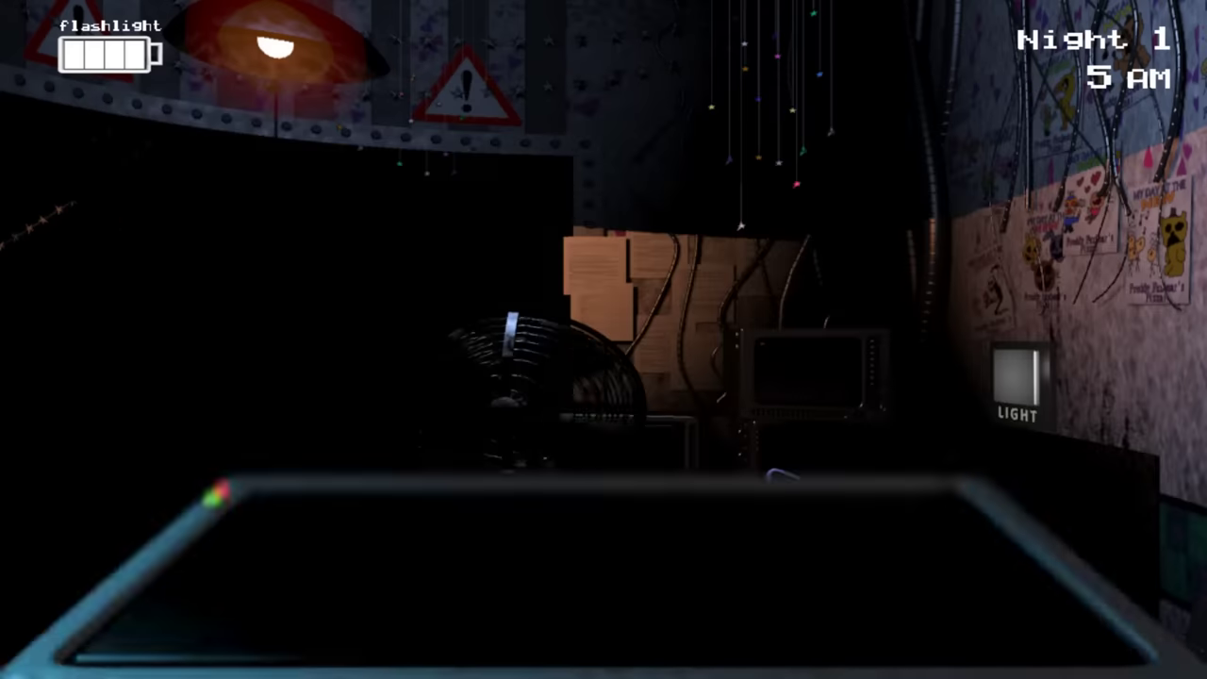
{"action": "key", "text": "ctrl"}
{"action": "left_click", "coordinate": [1016, 377]}
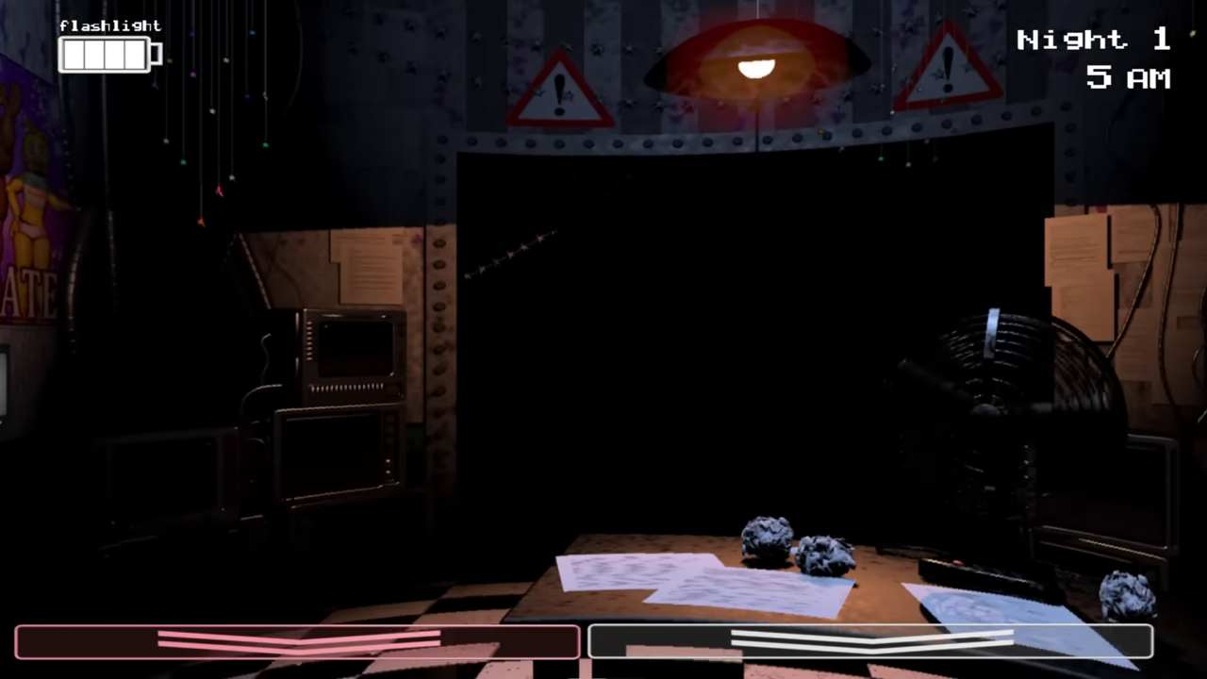
{"action": "left_click", "coordinate": [170, 361]}
{"action": "left_click", "coordinate": [868, 642]}
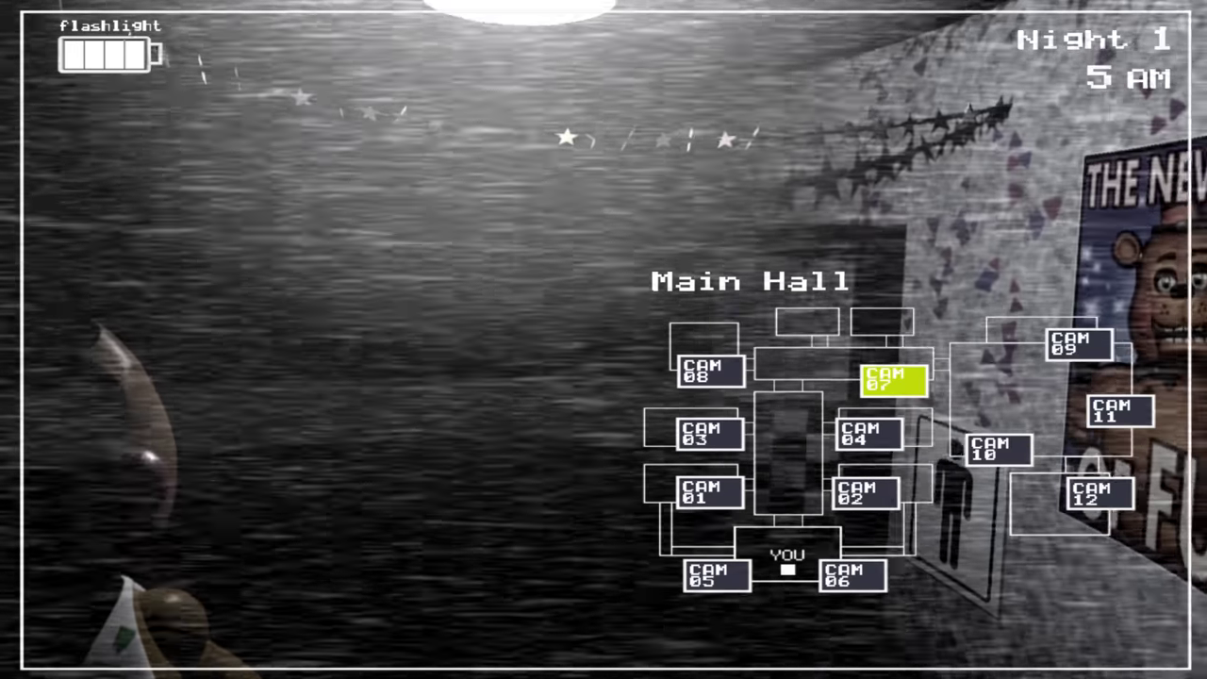
{"action": "left_click", "coordinate": [1120, 411]}
{"action": "left_click_drag", "start_coordinate": [513, 529], "coordinate": [513, 529]}
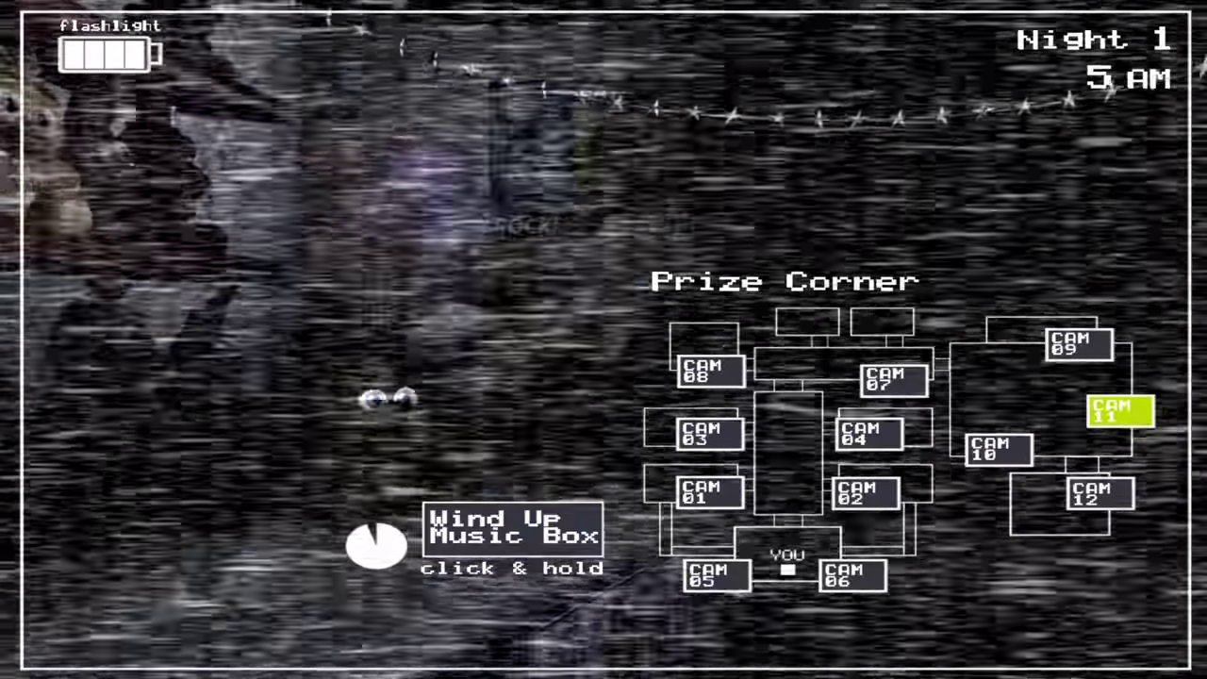
{"action": "left_click", "coordinate": [1079, 346]}
{"action": "left_click", "coordinate": [868, 651]}
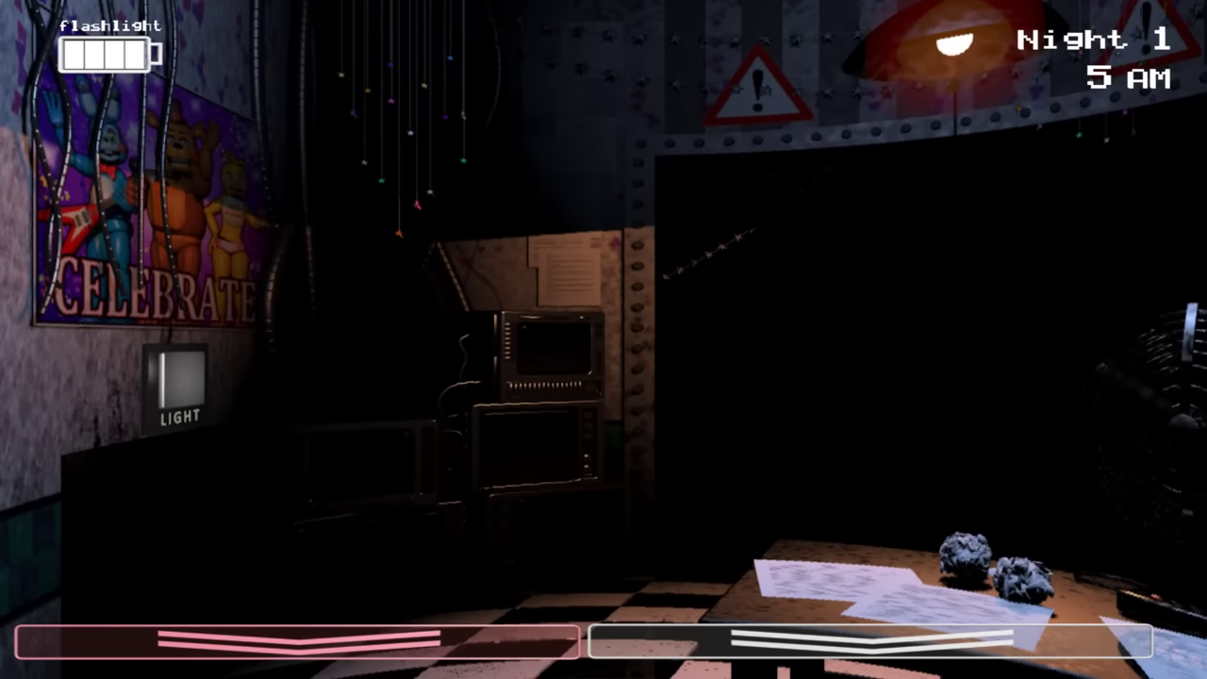
Light the left vent, then check the right vent for Toy Bonnie
{"action": "left_click", "coordinate": [179, 384]}
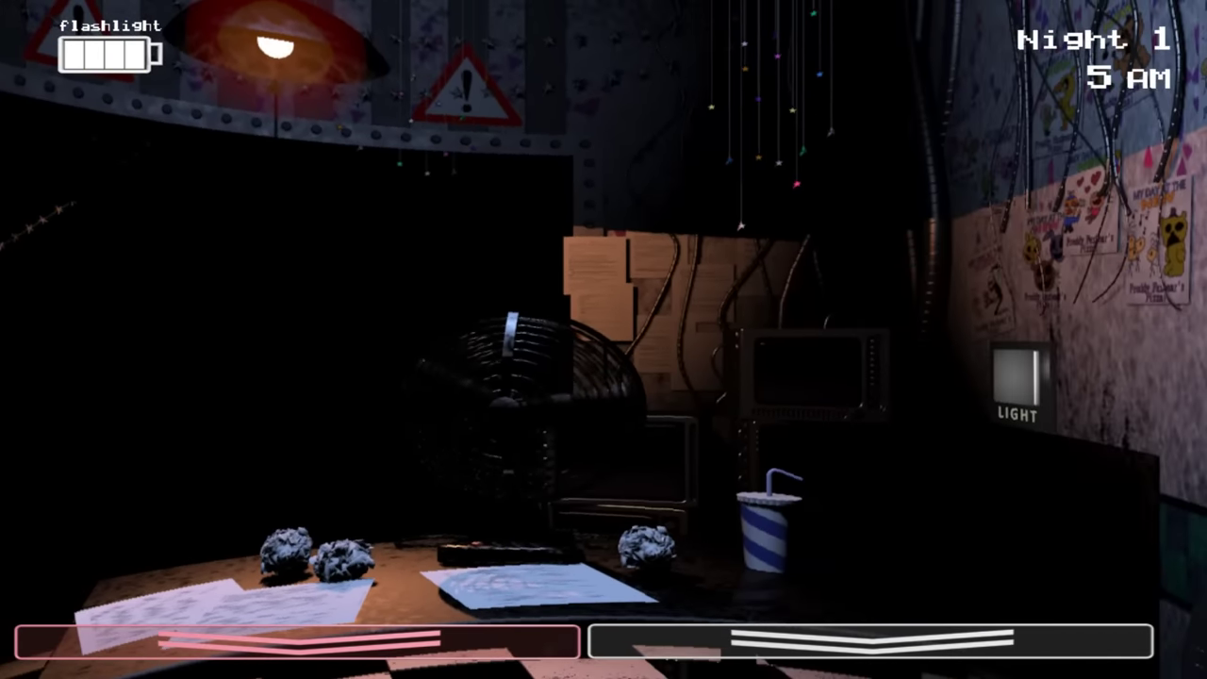
{"action": "left_click", "coordinate": [868, 641]}
{"action": "left_click", "coordinate": [857, 575]}
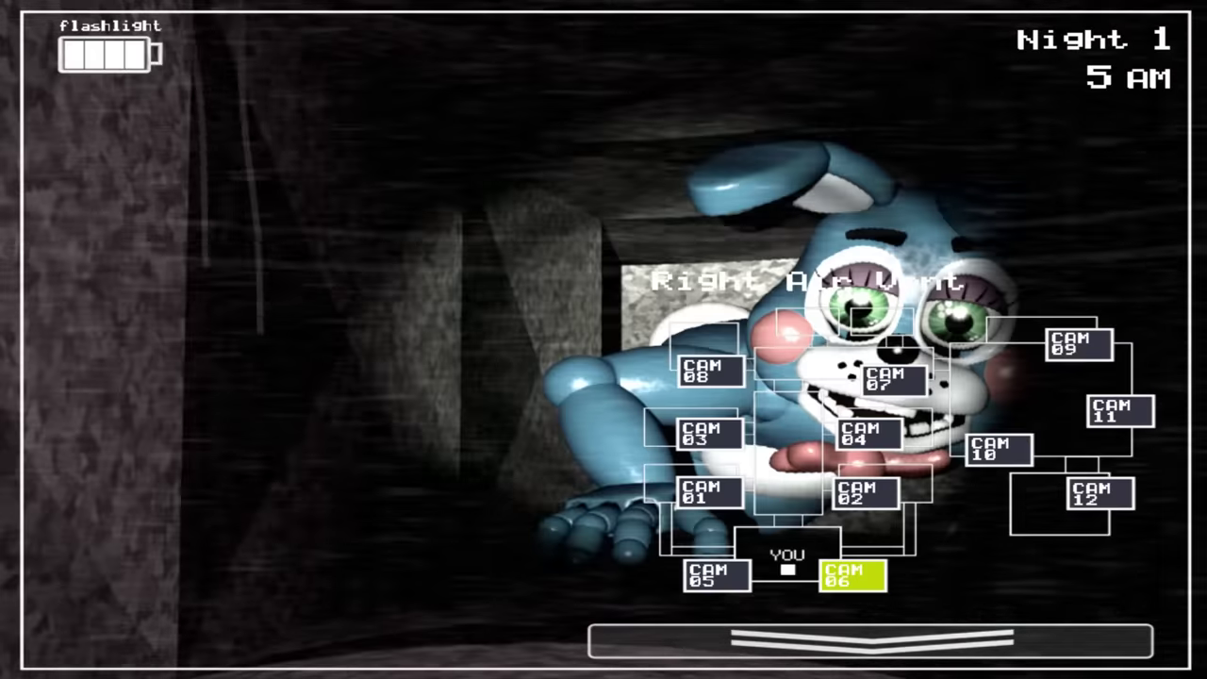
{"action": "left_click", "coordinate": [674, 647]}
{"action": "left_click", "coordinate": [1019, 377]}
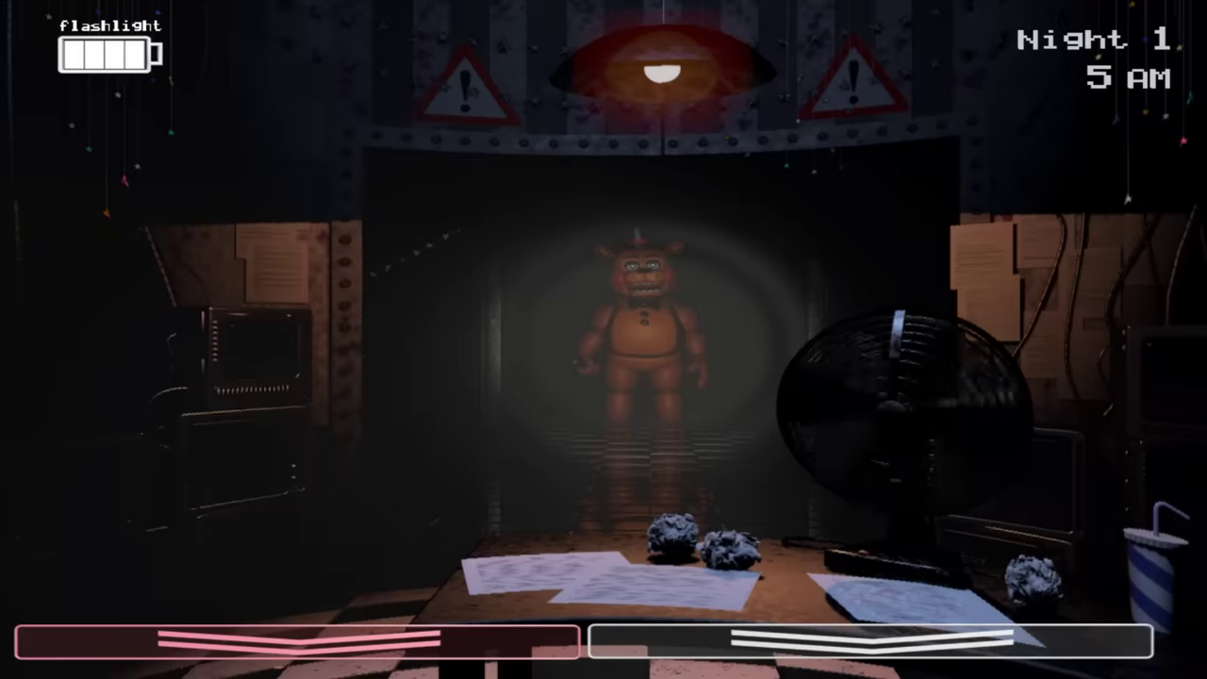
{"action": "left_click", "coordinate": [868, 641]}
{"action": "left_click", "coordinate": [1120, 412]}
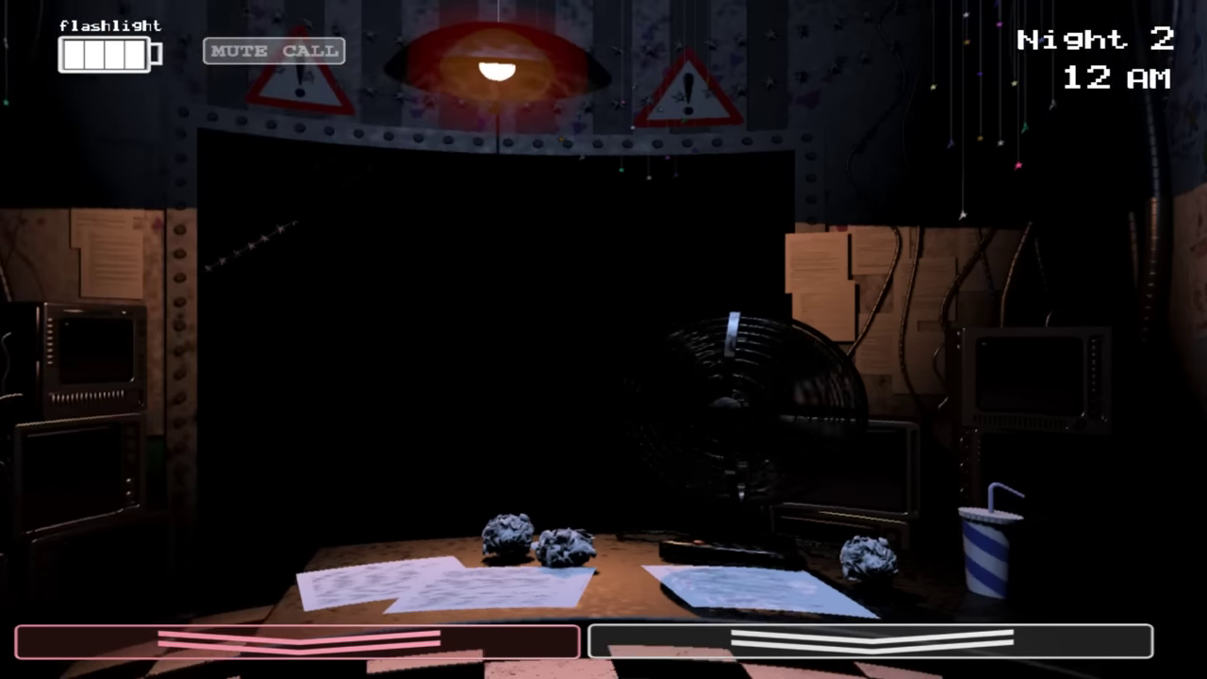
Flash the Show Stage, wind the music box, and check Game Area and Kid's Cove
{"action": "left_click", "coordinate": [869, 641]}
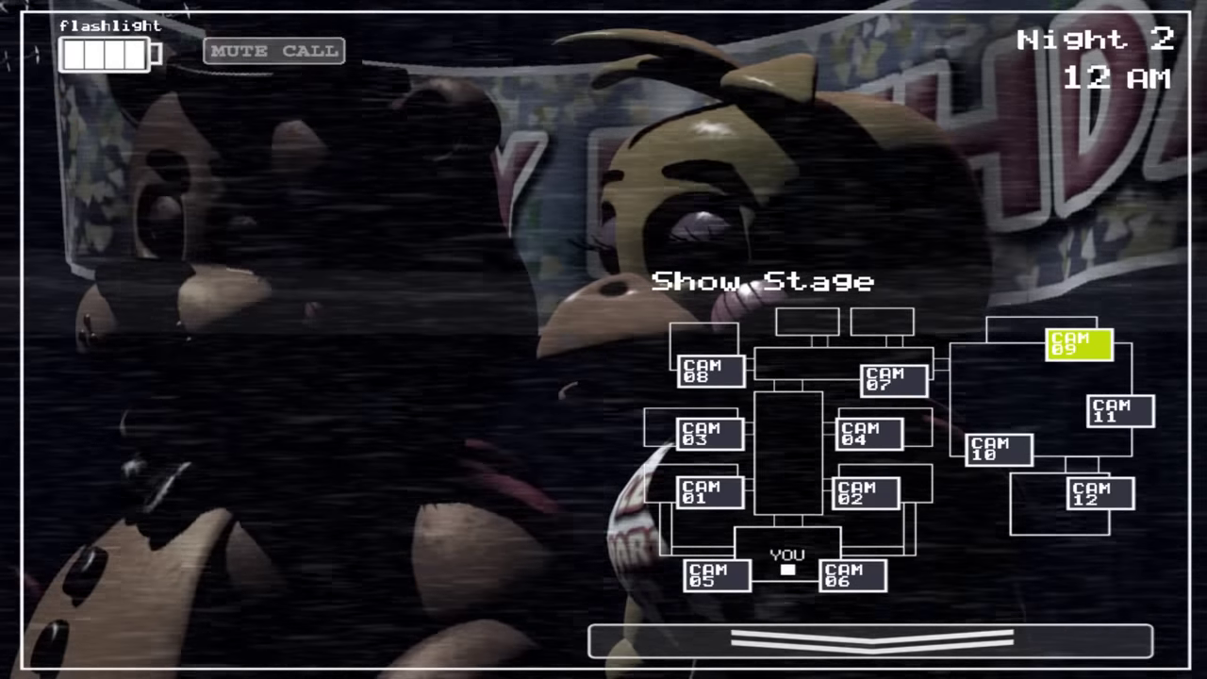
{"action": "key", "text": "ctrl"}
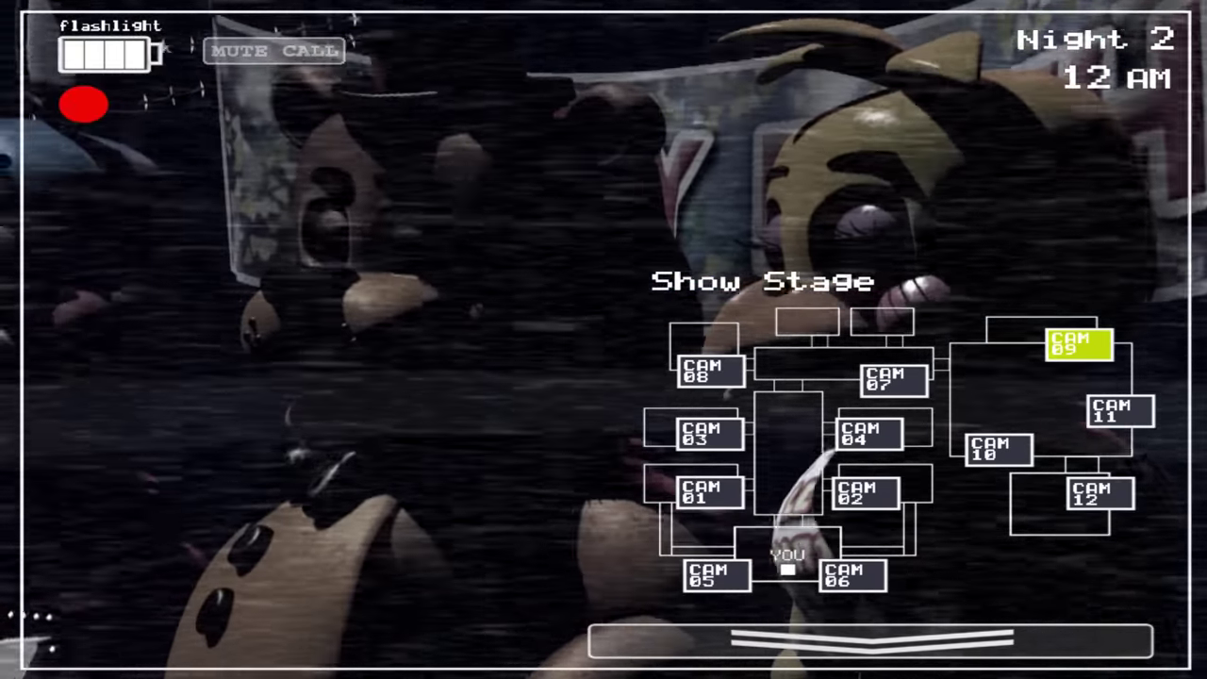
{"action": "left_click", "coordinate": [1120, 412]}
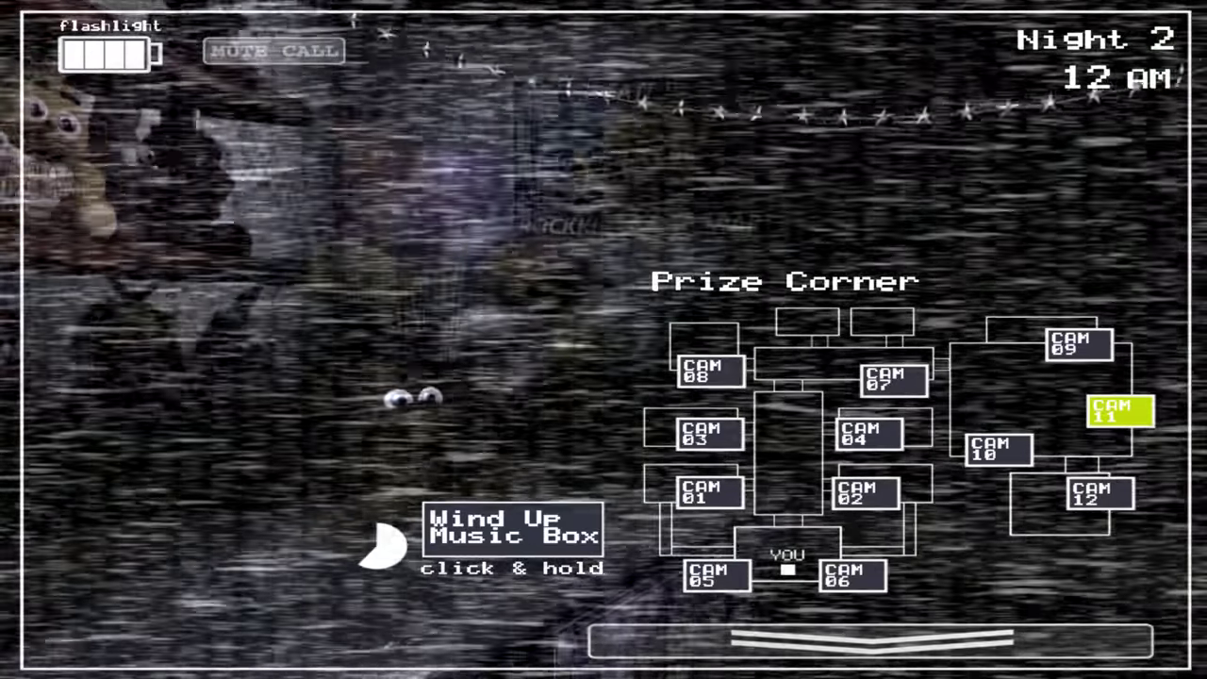
{"action": "left_click", "coordinate": [385, 547]}
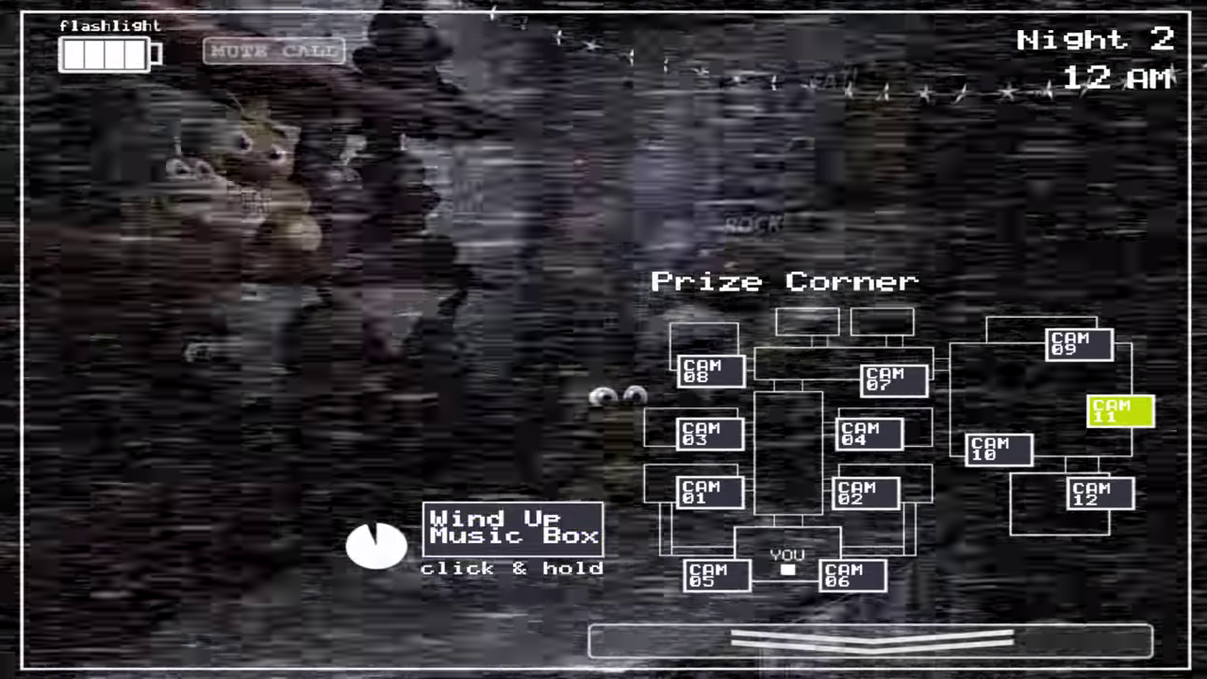
{"action": "left_click", "coordinate": [1079, 344]}
{"action": "left_click", "coordinate": [999, 449]}
{"action": "left_click", "coordinate": [1099, 493]}
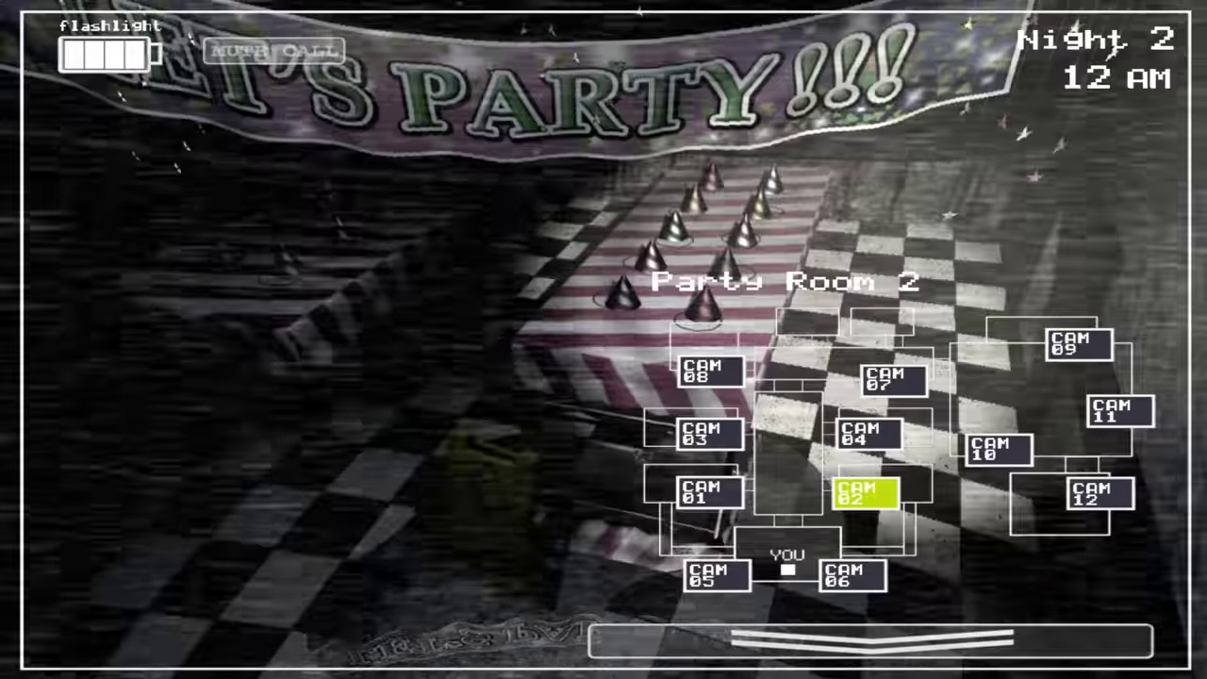
Cycle Party Room 4, Game Area, Kid's Cove, Prize Corner and Show Stage, then flash the hallway
{"action": "left_click", "coordinate": [867, 434]}
{"action": "left_click", "coordinate": [999, 449]}
{"action": "left_click", "coordinate": [1099, 493]}
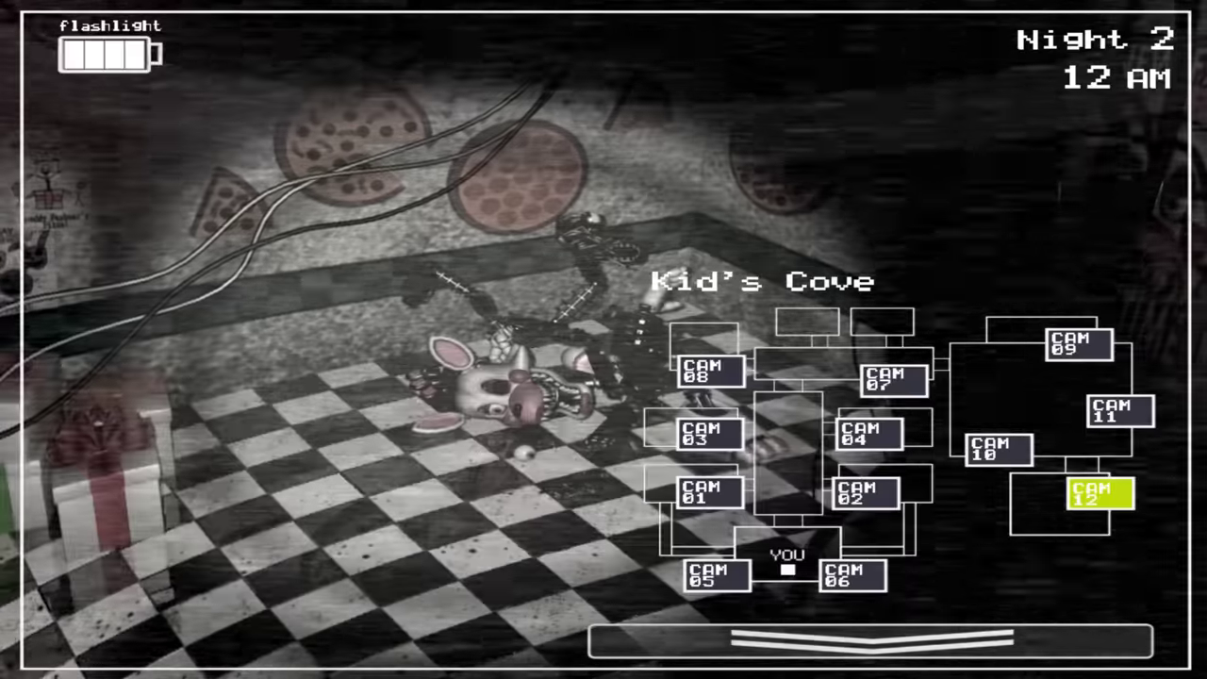
{"action": "left_click", "coordinate": [1121, 411]}
{"action": "left_click", "coordinate": [999, 449]}
{"action": "left_click", "coordinate": [1079, 345]}
{"action": "left_click", "coordinate": [868, 641]}
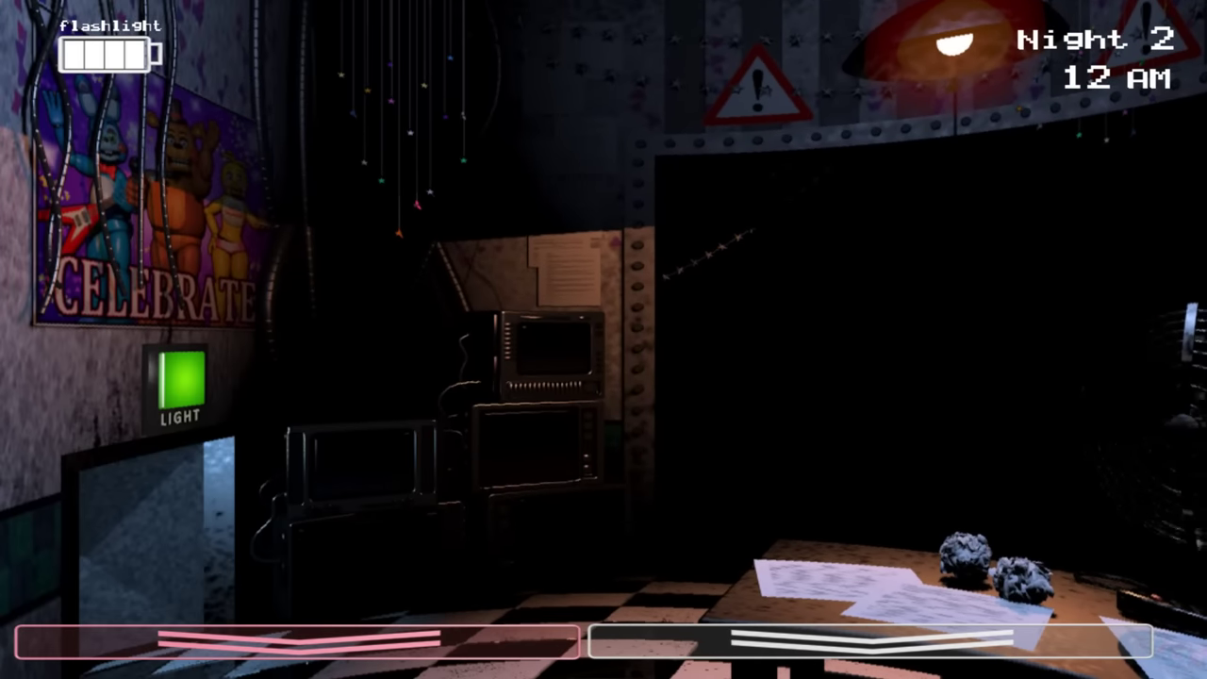
{"action": "key", "text": "ctrl"}
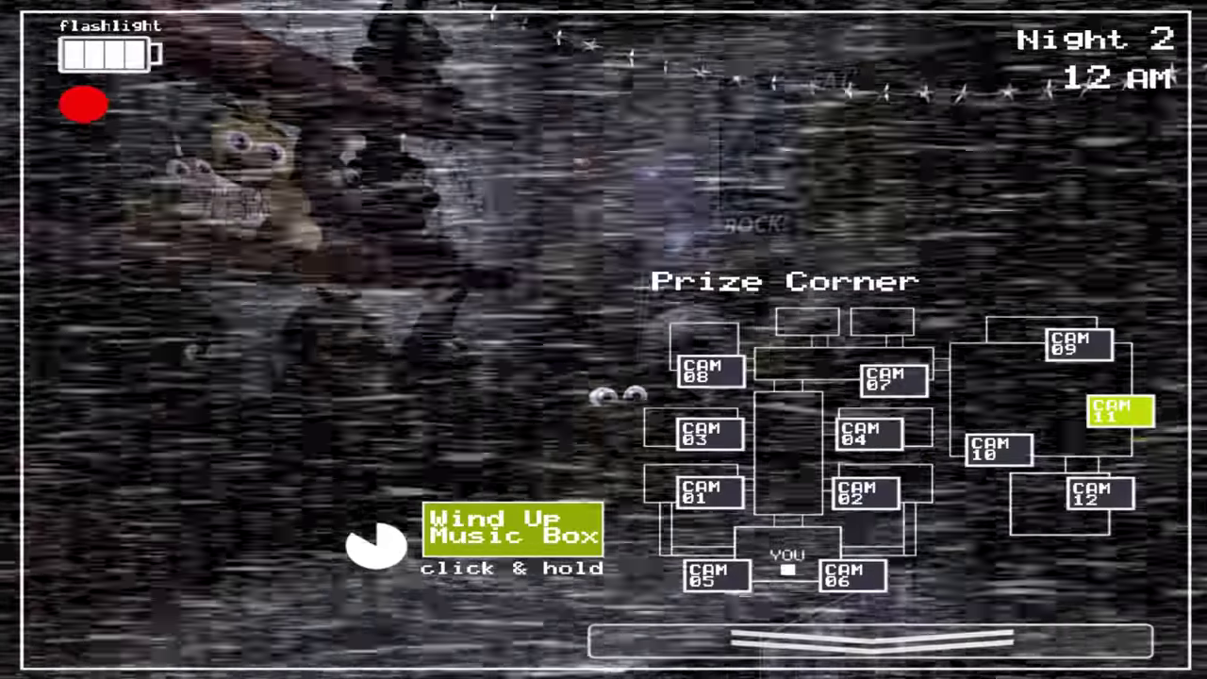
Top up the music box and check Game Area, Kid's Cove, Show Stage and Party Rooms 4 and 2
{"action": "left_click_drag", "start_coordinate": [513, 533], "coordinate": [512, 533]}
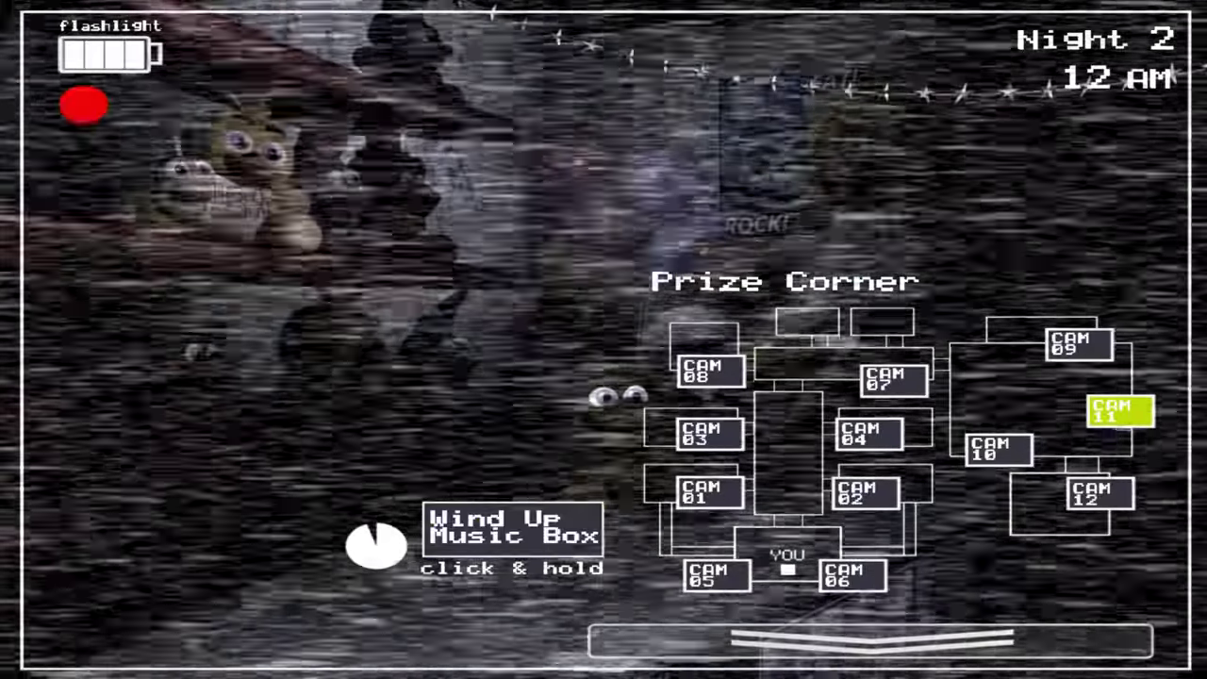
{"action": "left_click", "coordinate": [998, 449]}
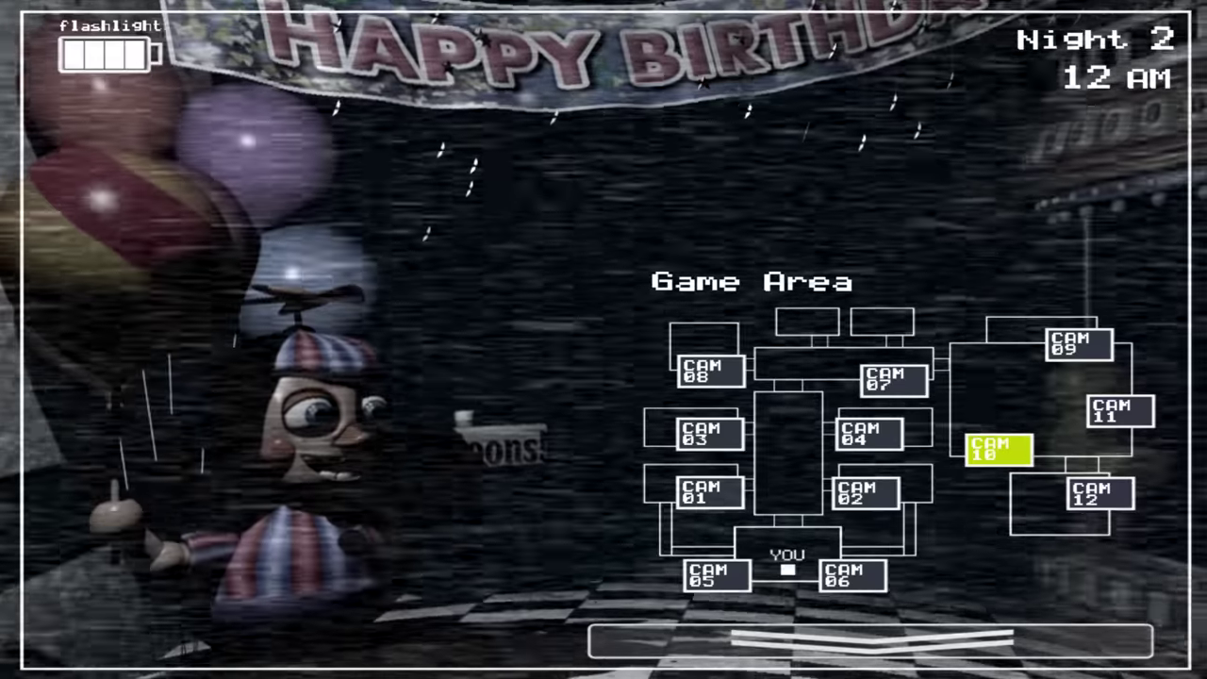
{"action": "left_click", "coordinate": [1101, 492]}
{"action": "left_click", "coordinate": [1080, 345]}
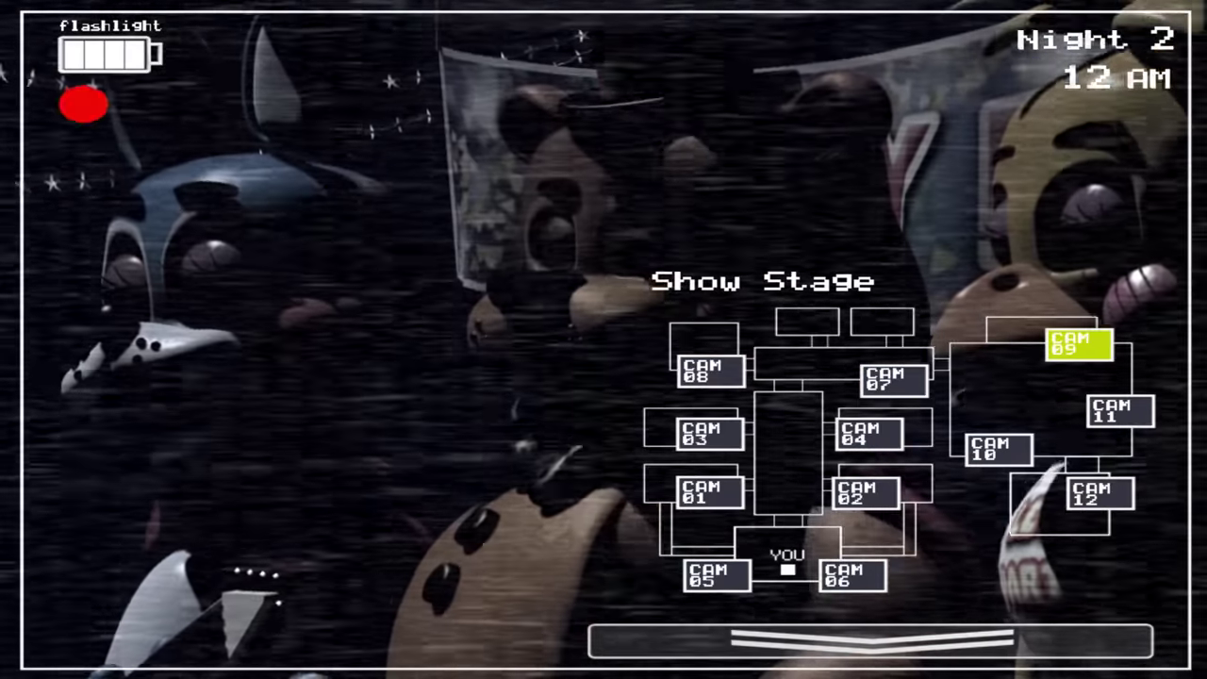
{"action": "left_click", "coordinate": [869, 434]}
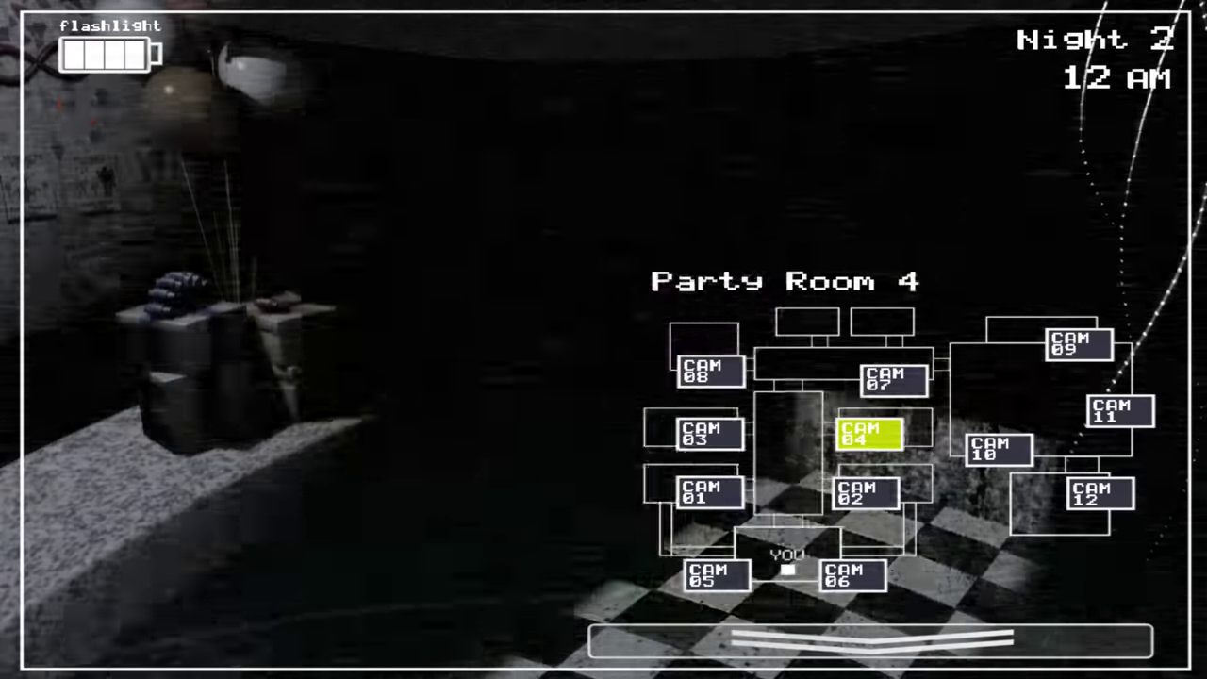
{"action": "left_click", "coordinate": [865, 492]}
Check Main Hall, Right Air Vent, Party Room 1, Parts/Service and Party Room 4
{"action": "left_click", "coordinate": [891, 379]}
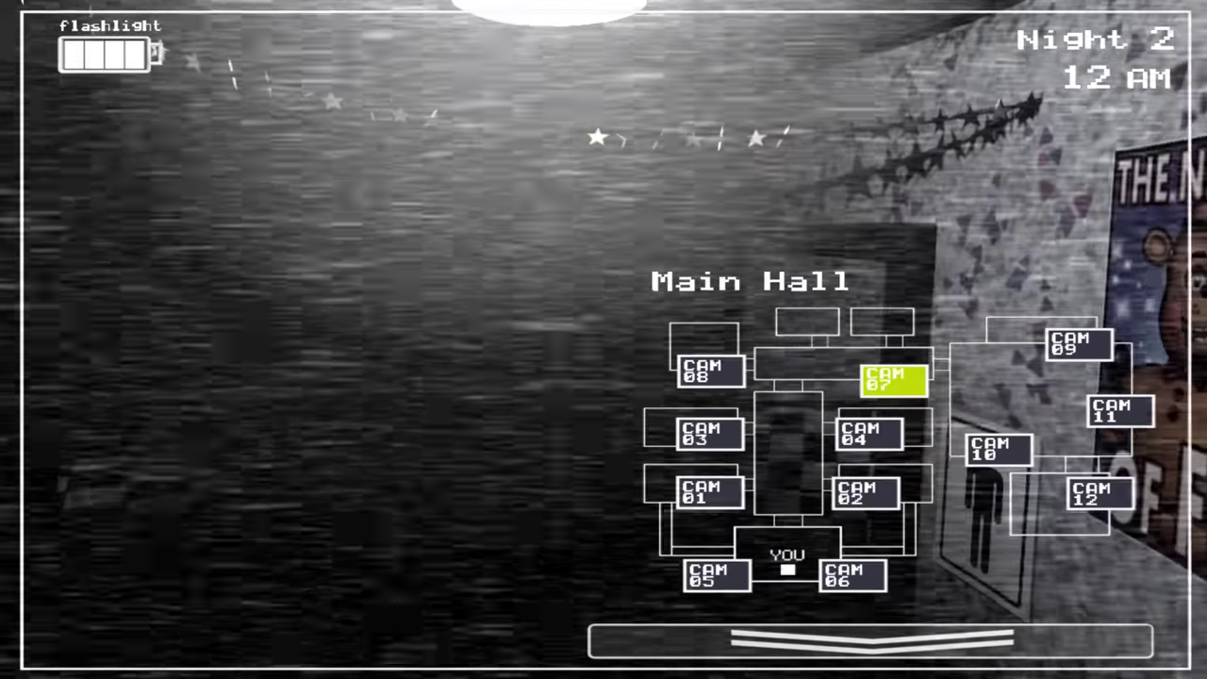
{"action": "left_click", "coordinate": [853, 574]}
{"action": "left_click", "coordinate": [715, 574]}
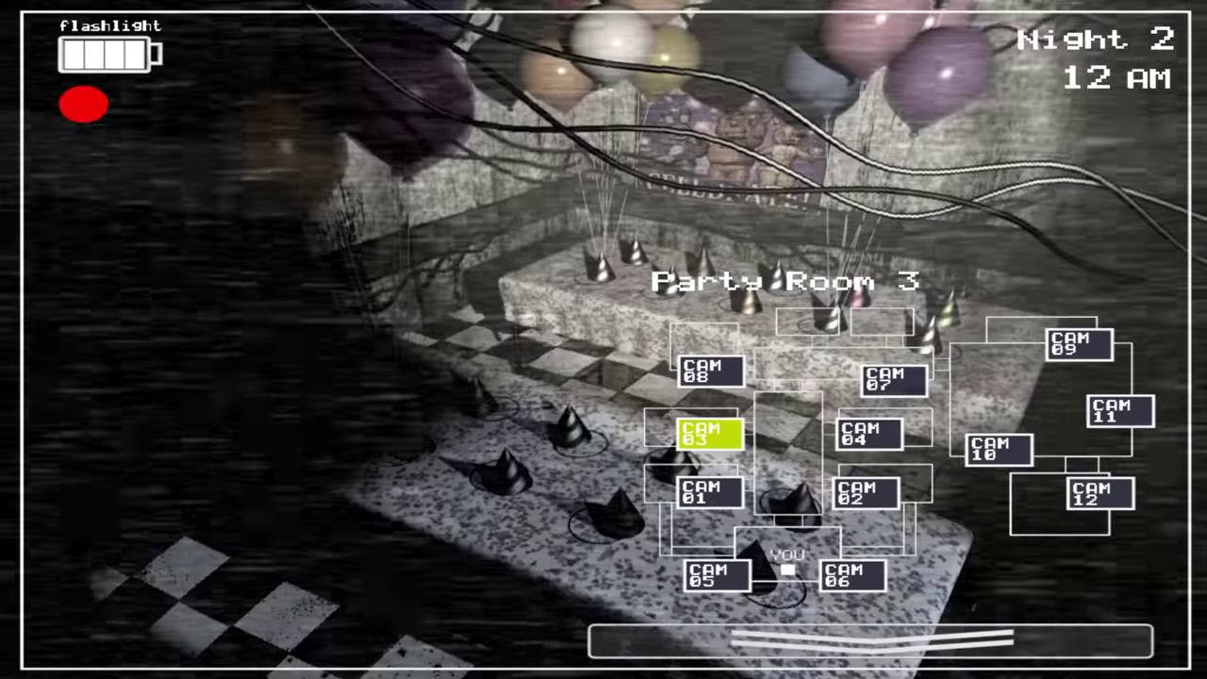
{"action": "left_click", "coordinate": [709, 371]}
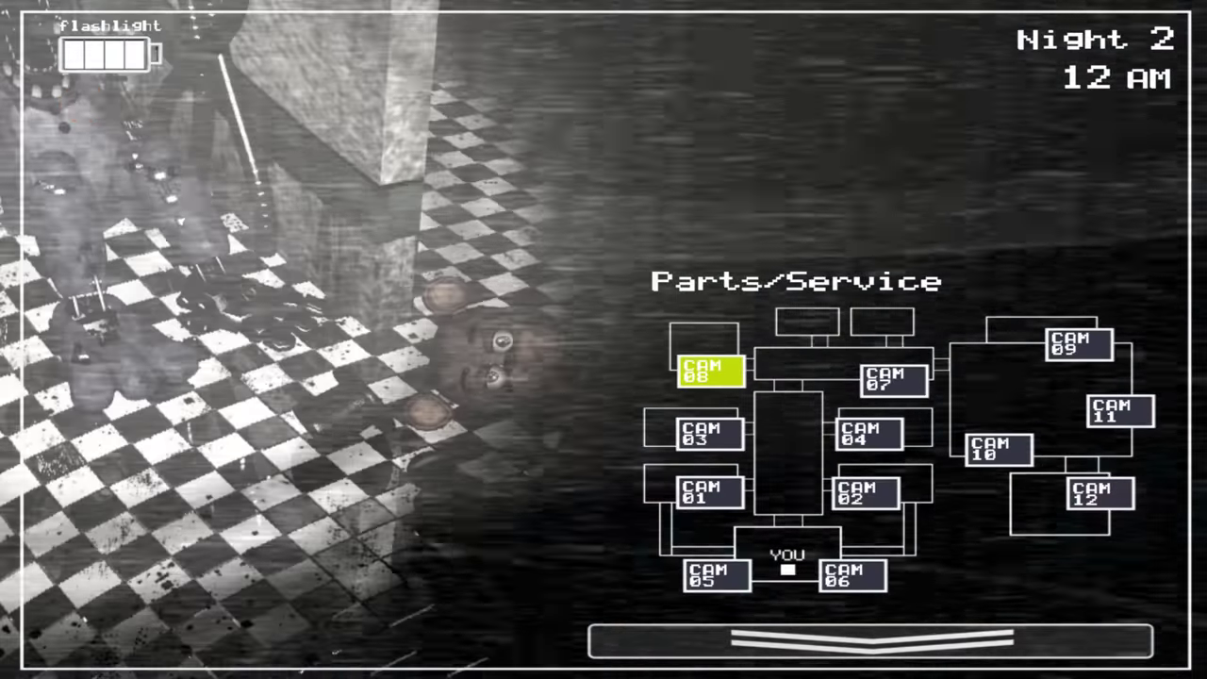
{"action": "left_click", "coordinate": [868, 434]}
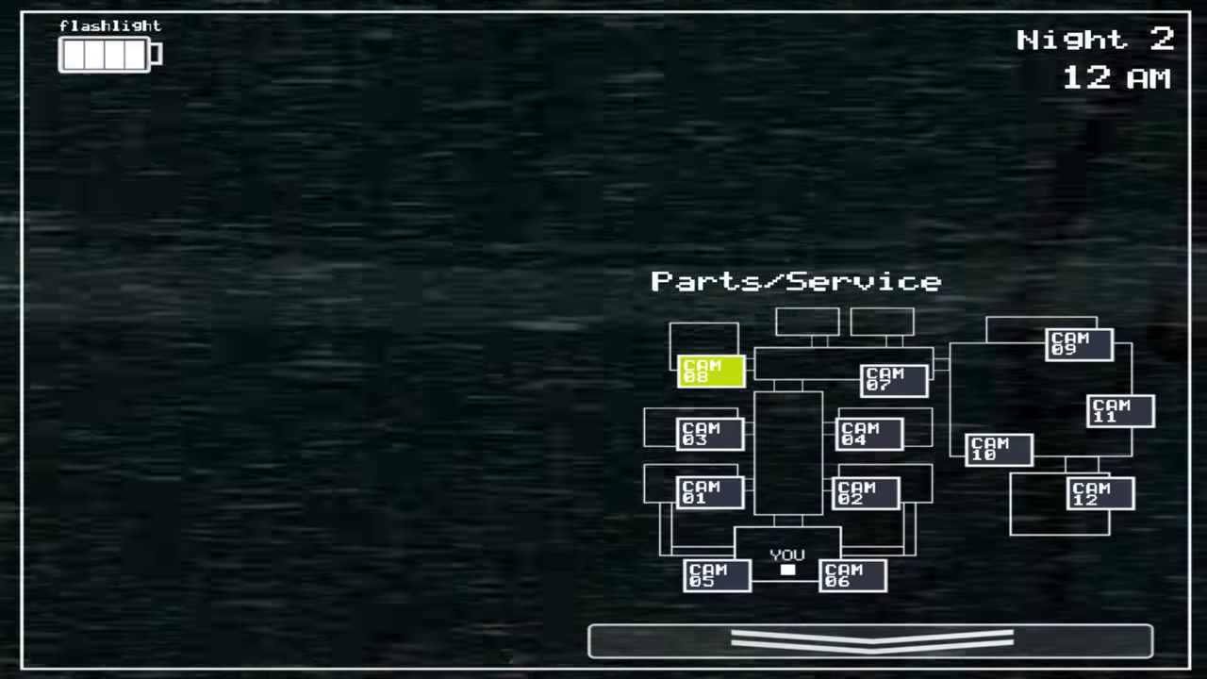
{"action": "left_click", "coordinate": [867, 642]}
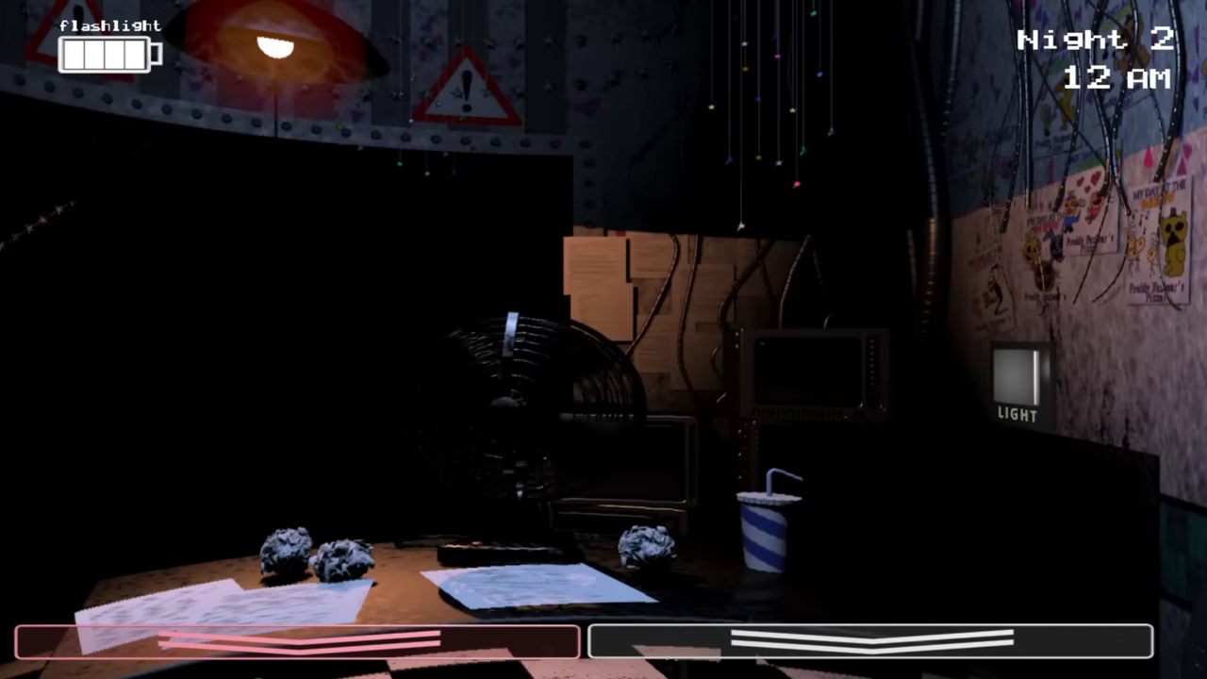
Cycle Prize Corner, Show Stage, Game Area and Kid's Cove feeds twice
{"action": "left_click", "coordinate": [868, 641]}
{"action": "left_click", "coordinate": [1121, 410]}
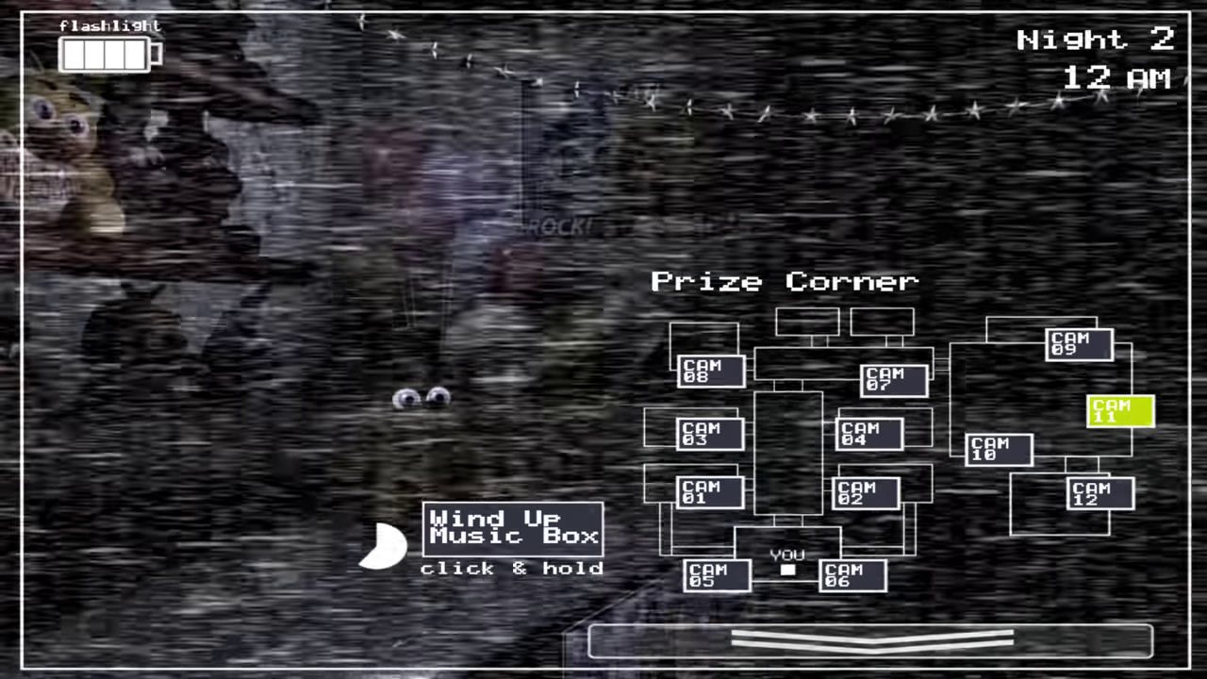
{"action": "left_click", "coordinate": [1080, 345]}
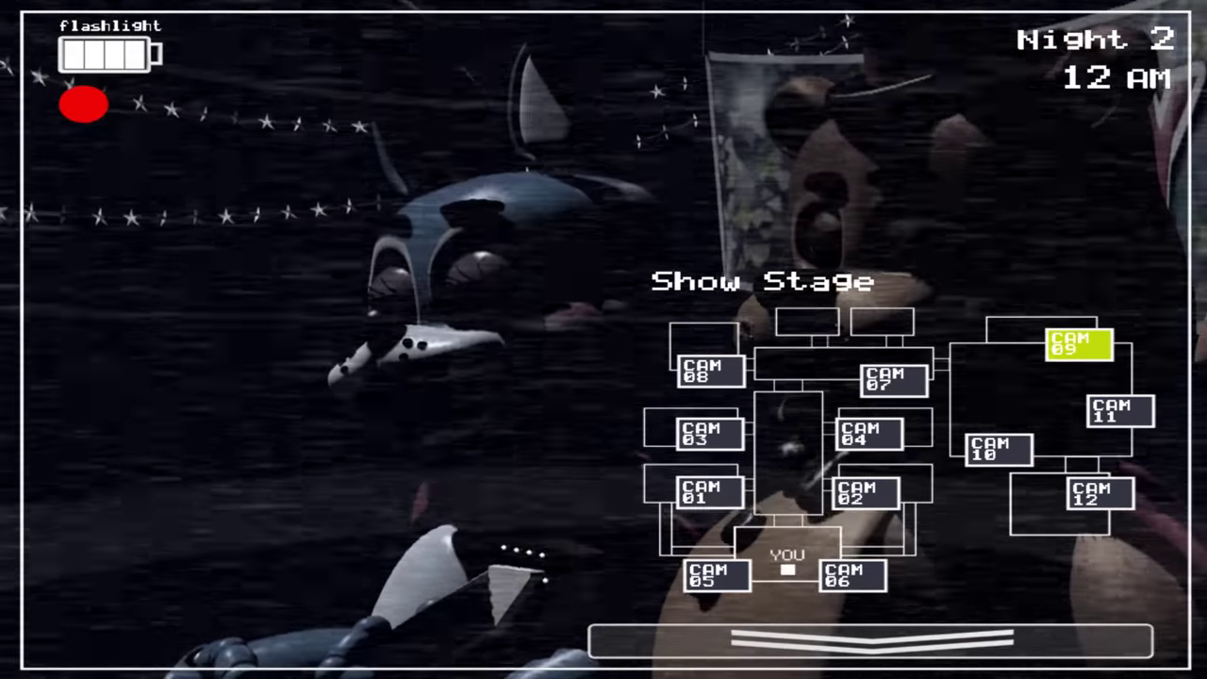
{"action": "left_click", "coordinate": [999, 450]}
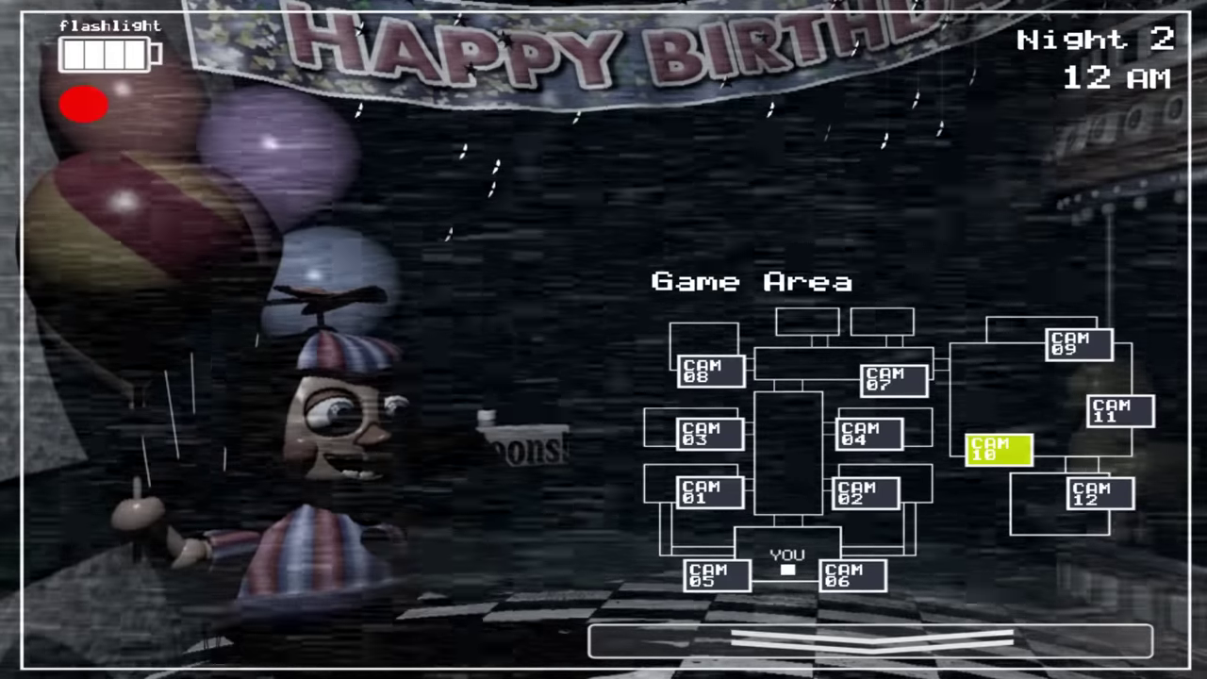
{"action": "left_click", "coordinate": [1120, 410]}
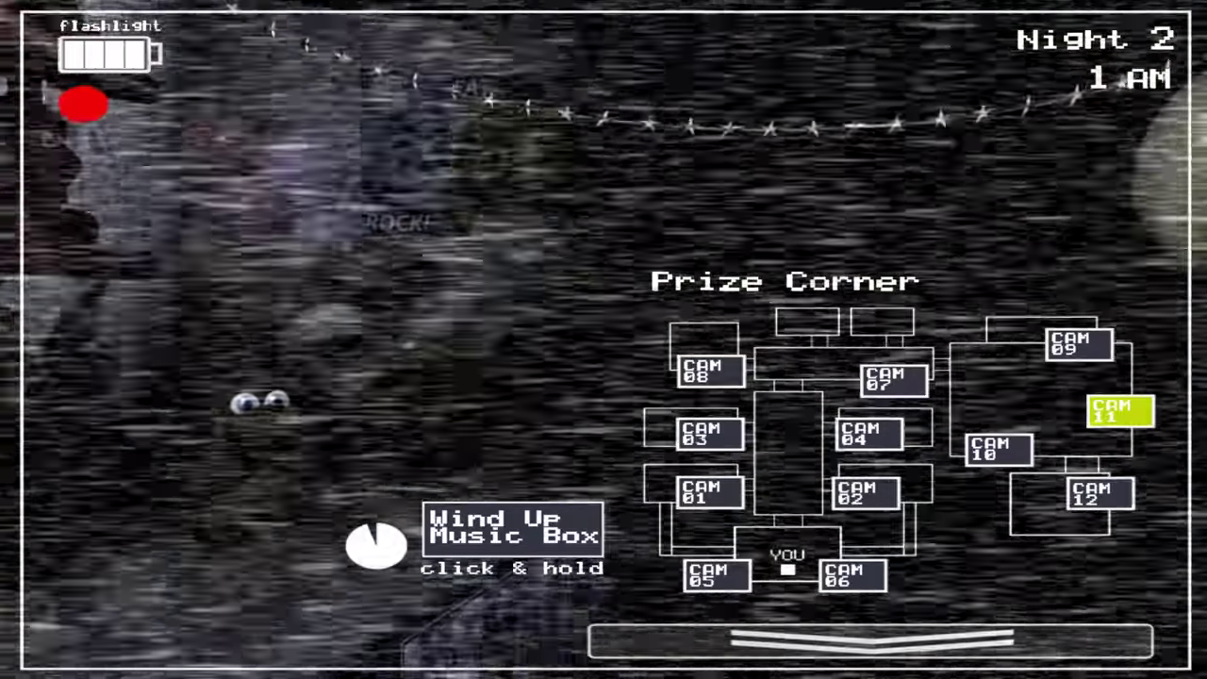
{"action": "left_click", "coordinate": [1079, 344]}
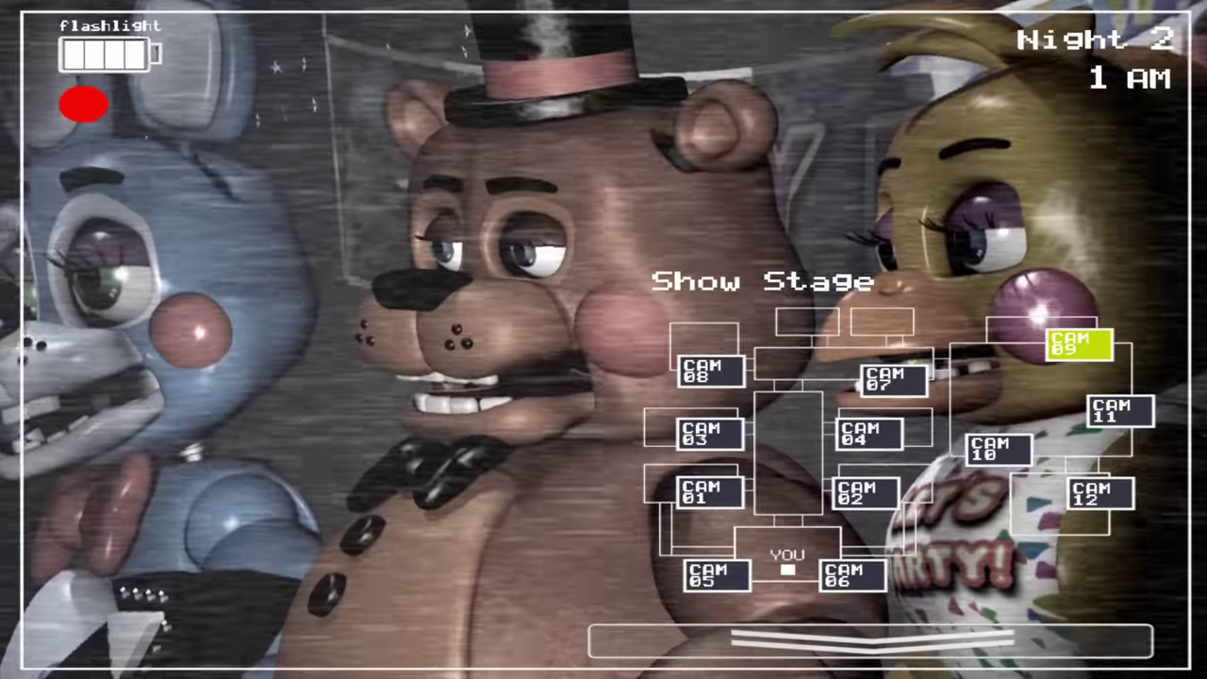
{"action": "left_click", "coordinate": [999, 450]}
{"action": "left_click", "coordinate": [1092, 493]}
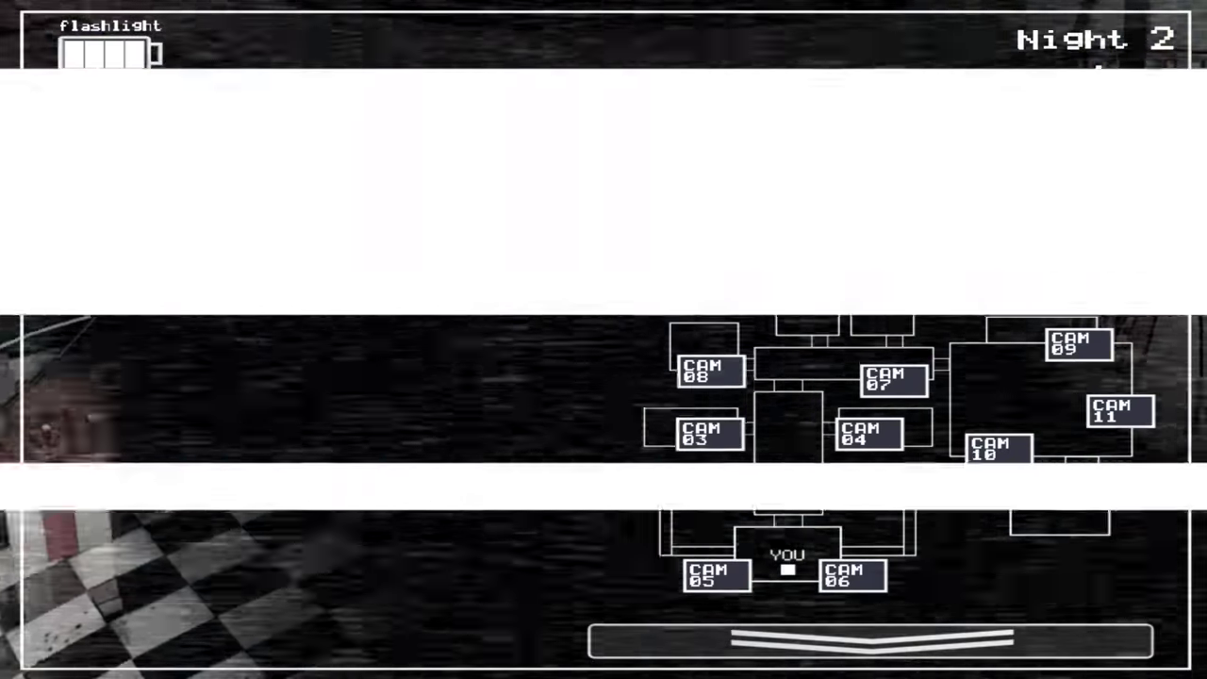
{"action": "left_click", "coordinate": [868, 641]}
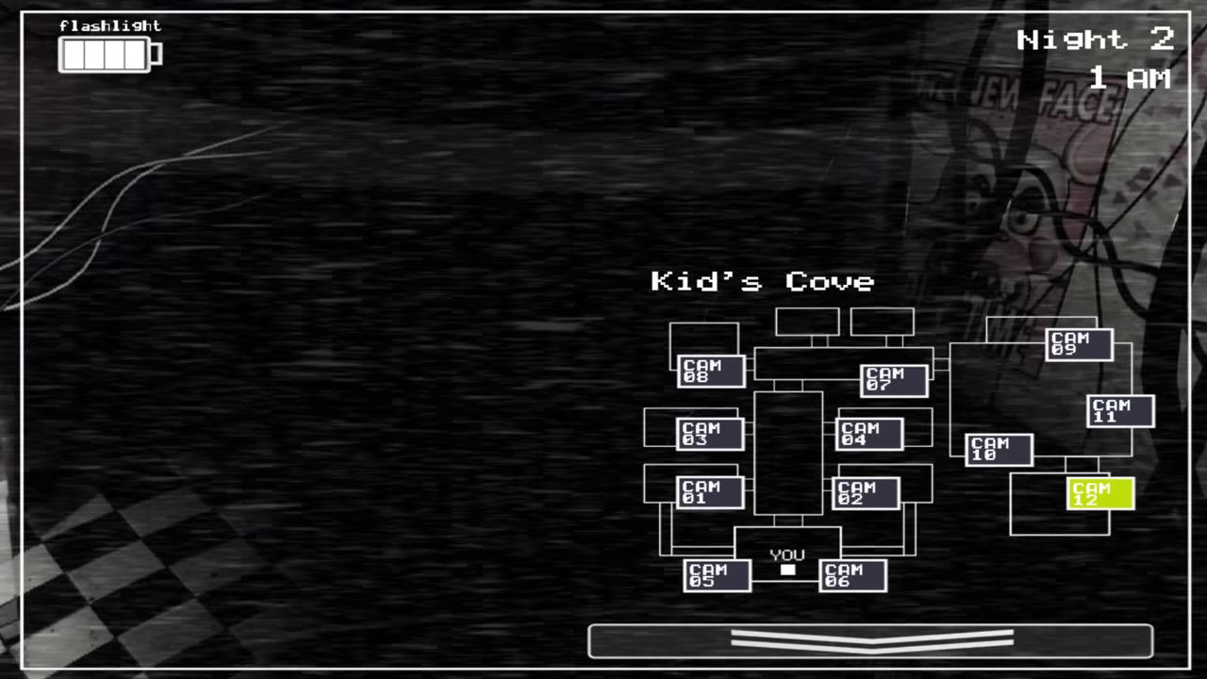
Check both Air Vents, Party Rooms 4 and 3, and Parts/Service
{"action": "left_click", "coordinate": [851, 575]}
{"action": "left_click", "coordinate": [716, 574]}
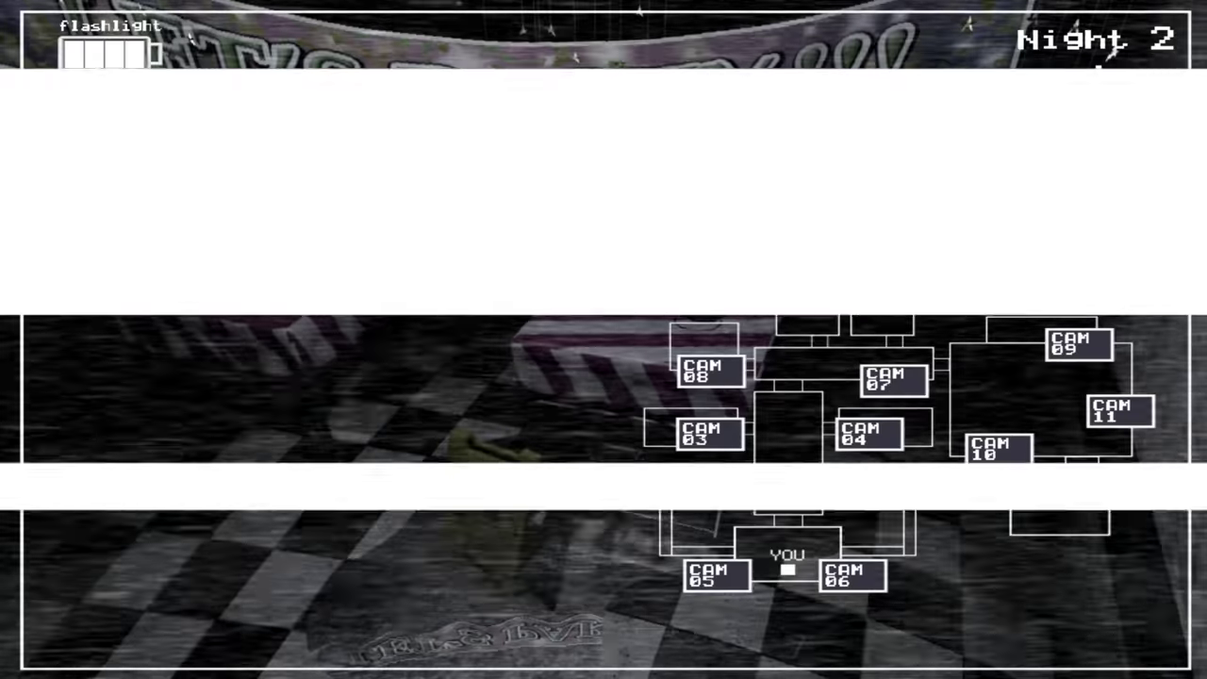
{"action": "left_click", "coordinate": [867, 434]}
{"action": "left_click", "coordinate": [709, 434]}
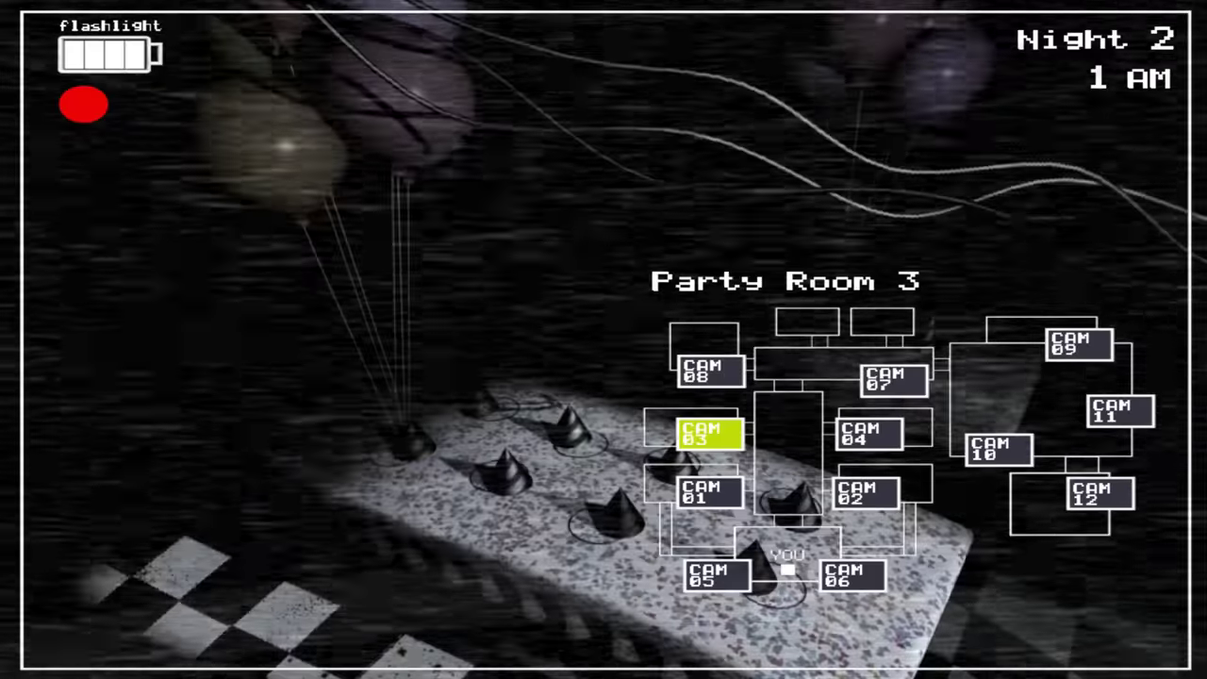
{"action": "left_click", "coordinate": [709, 370]}
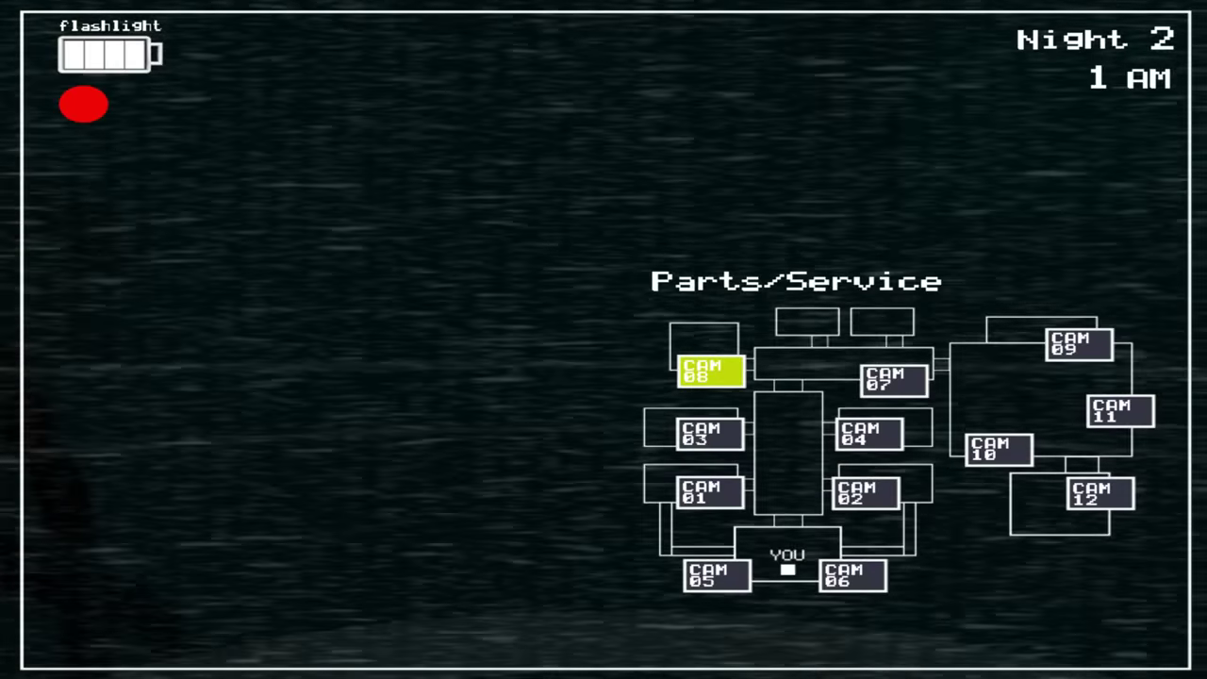
{"action": "left_click", "coordinate": [709, 434]}
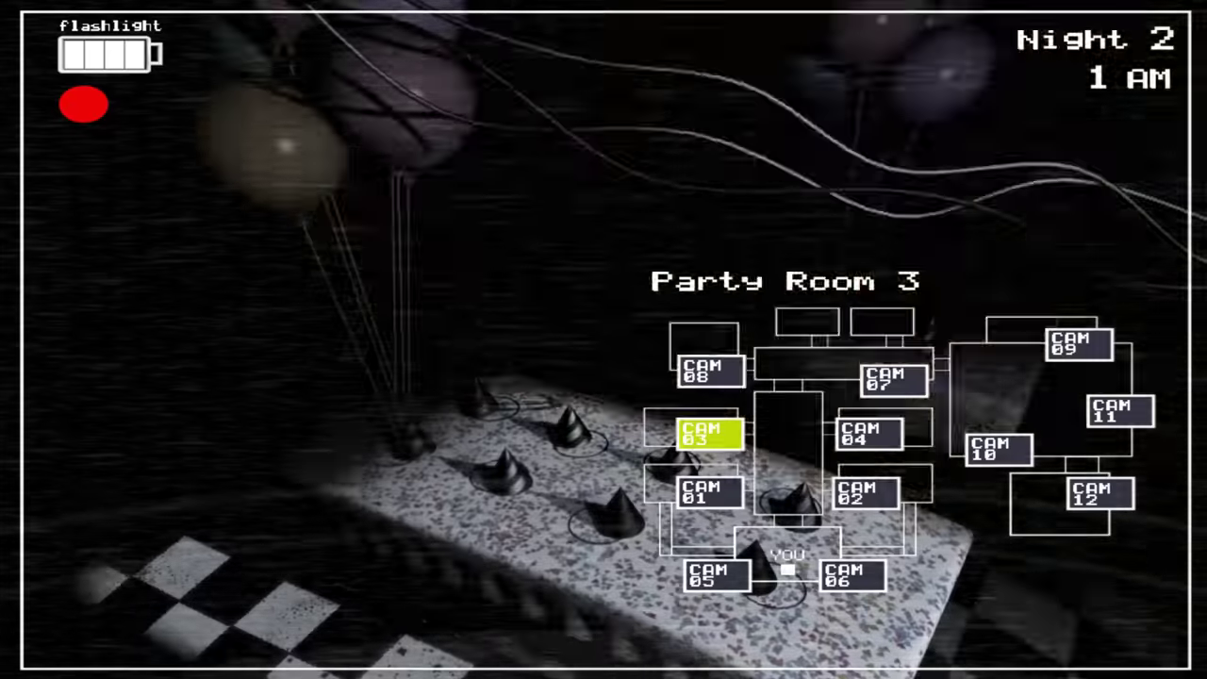
{"action": "left_click", "coordinate": [715, 574]}
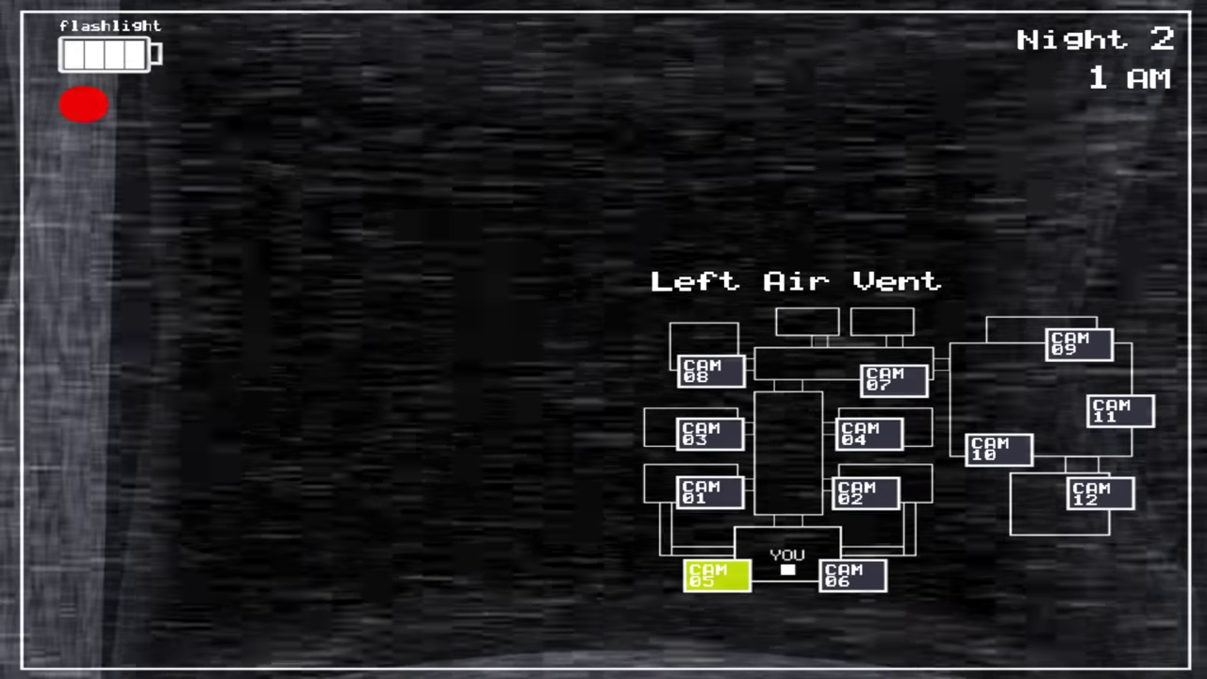
Check Show Stage and Game Area, tend the music box, then check Party Rooms 4 and 2 and Main Hall
{"action": "left_click", "coordinate": [1078, 343]}
{"action": "left_click", "coordinate": [1119, 411]}
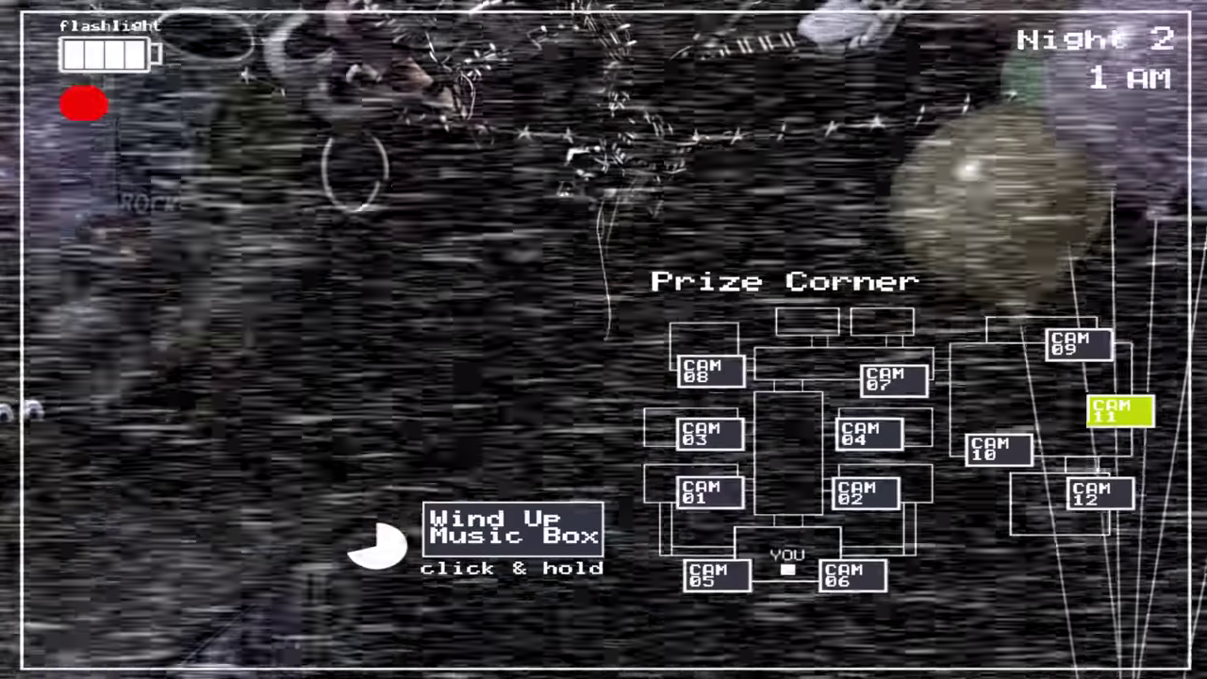
{"action": "left_click", "coordinate": [998, 449]}
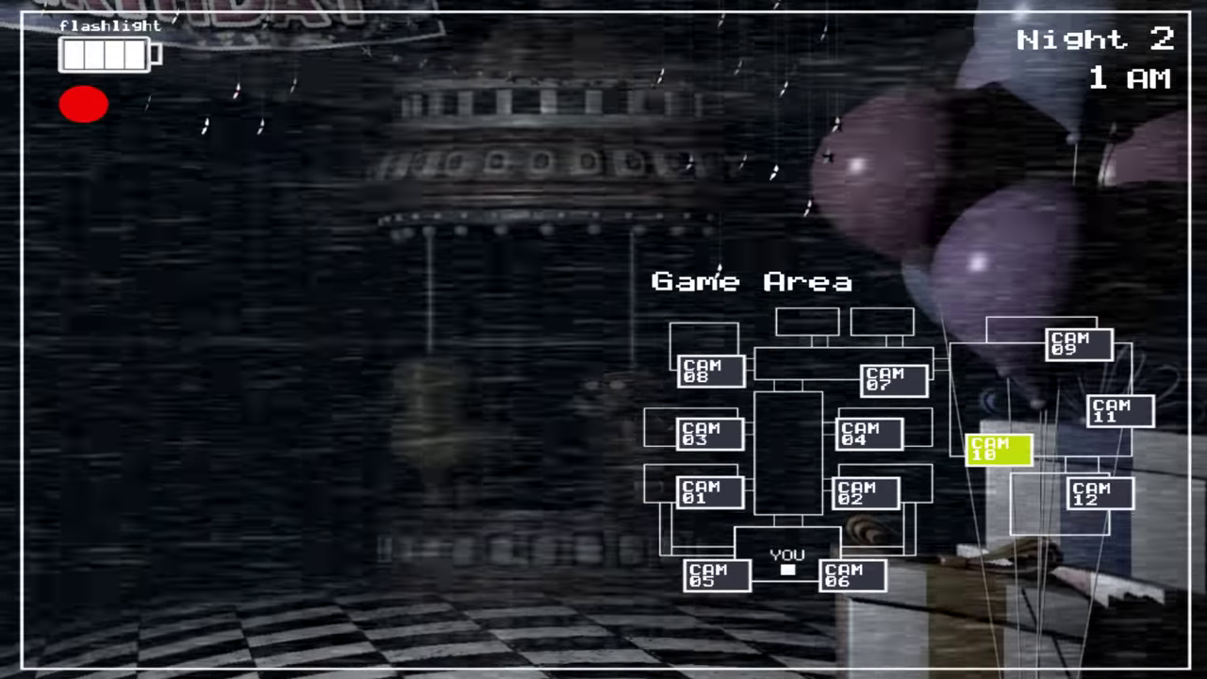
{"action": "left_click", "coordinate": [1119, 410]}
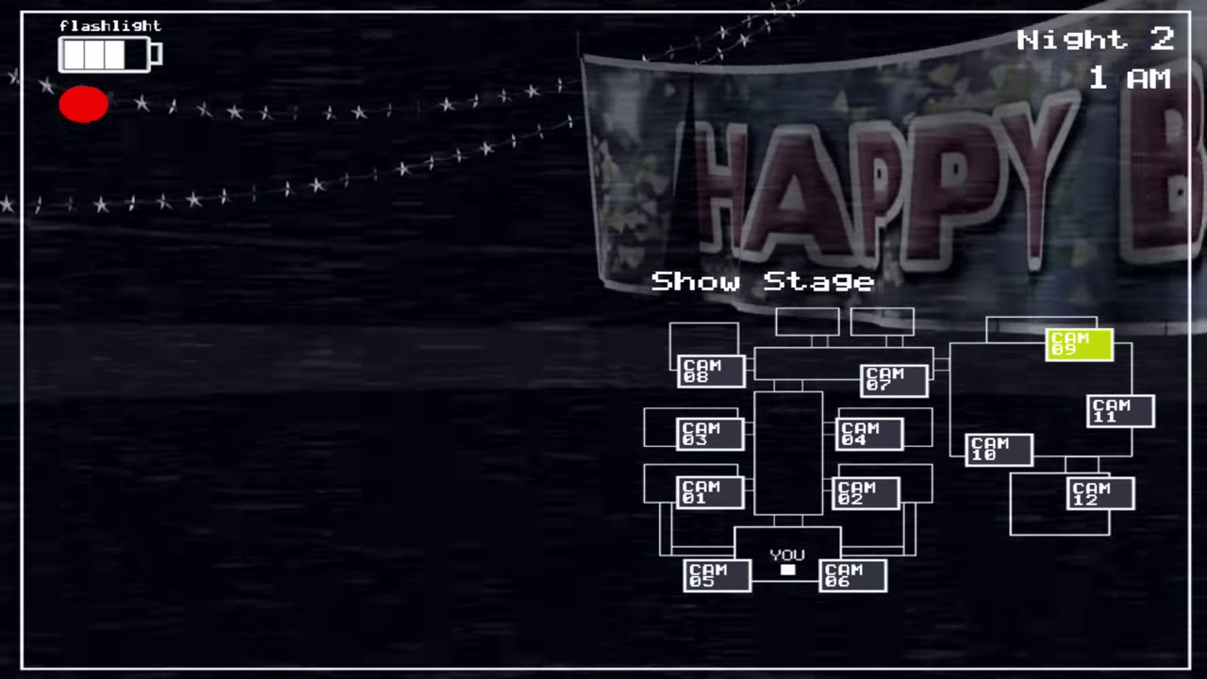
{"action": "left_click", "coordinate": [869, 434]}
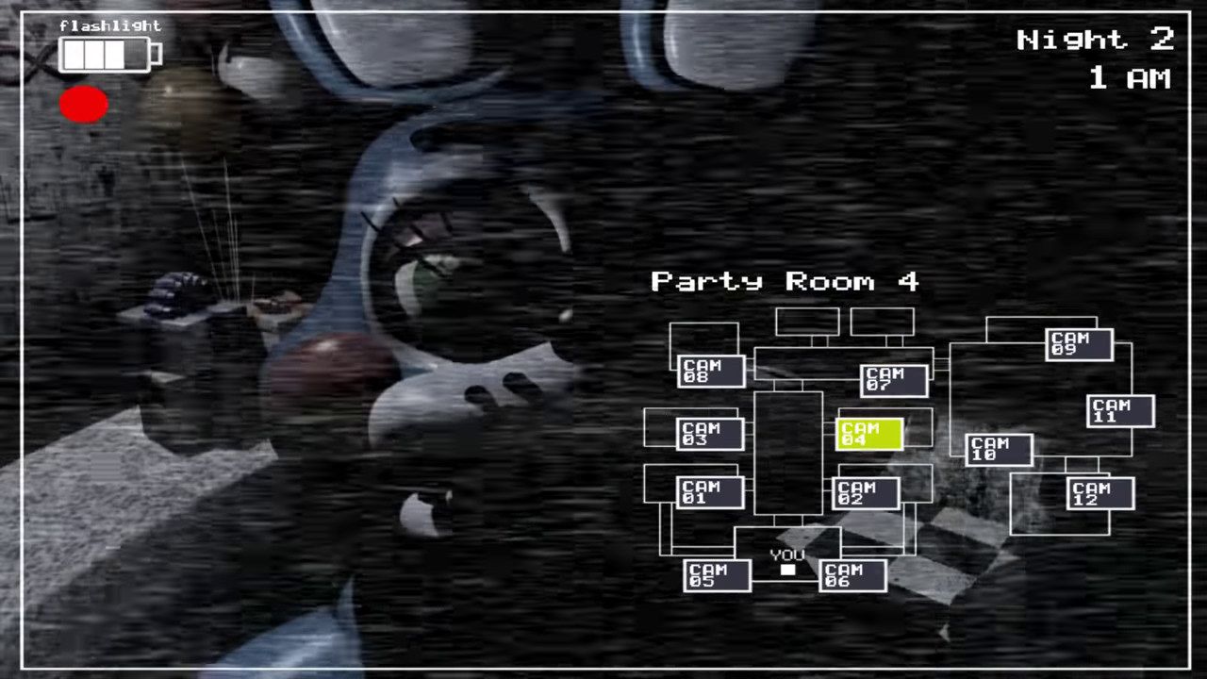
{"action": "left_click", "coordinate": [866, 492]}
{"action": "left_click", "coordinate": [892, 379]}
{"action": "left_click", "coordinate": [870, 651]}
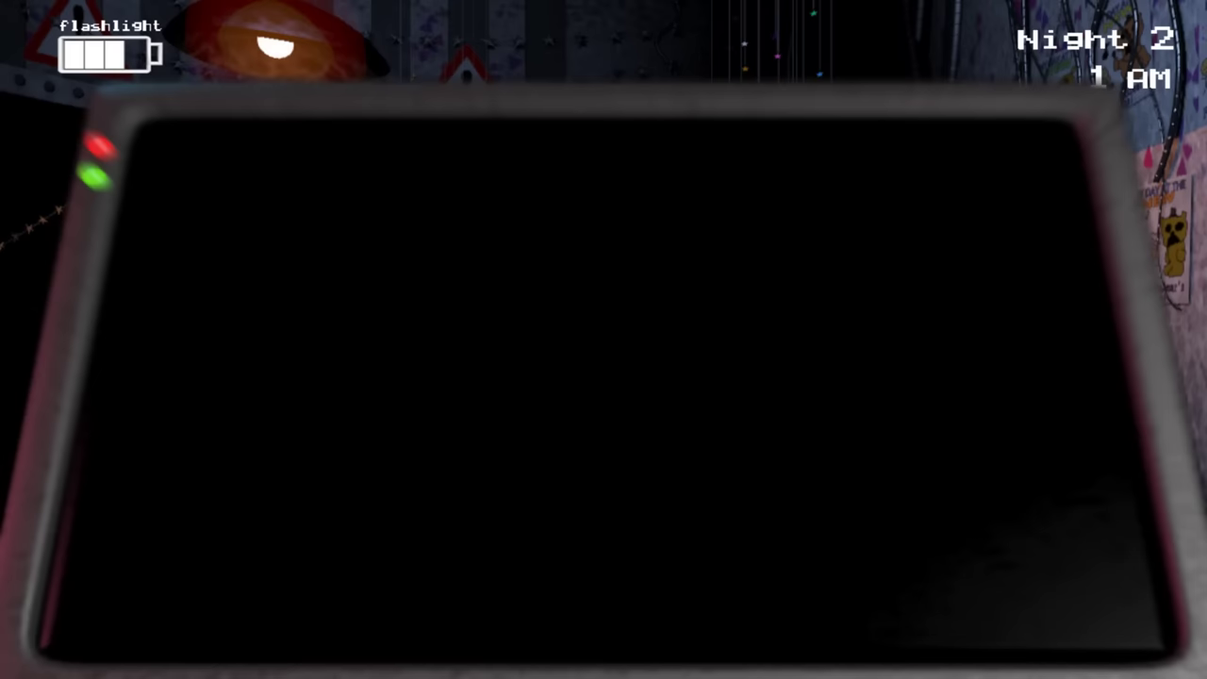
Light the right, left and right vents again, and flash the hallway
{"action": "left_click", "coordinate": [1016, 375]}
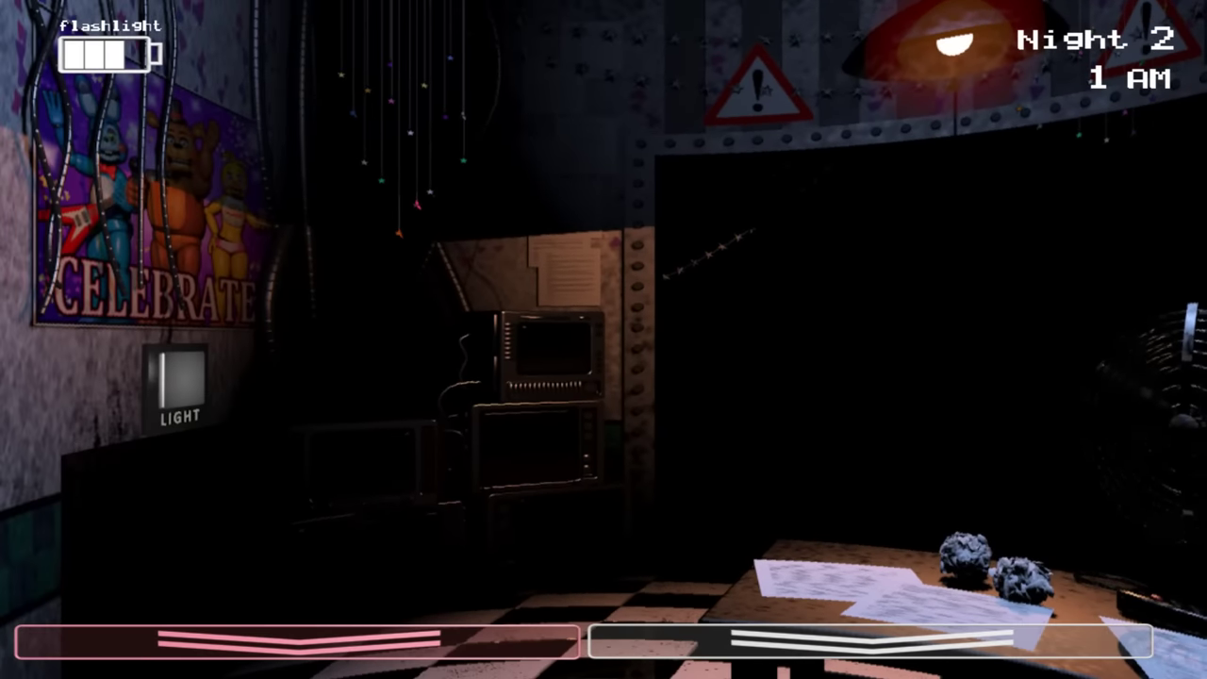
{"action": "left_click", "coordinate": [179, 382]}
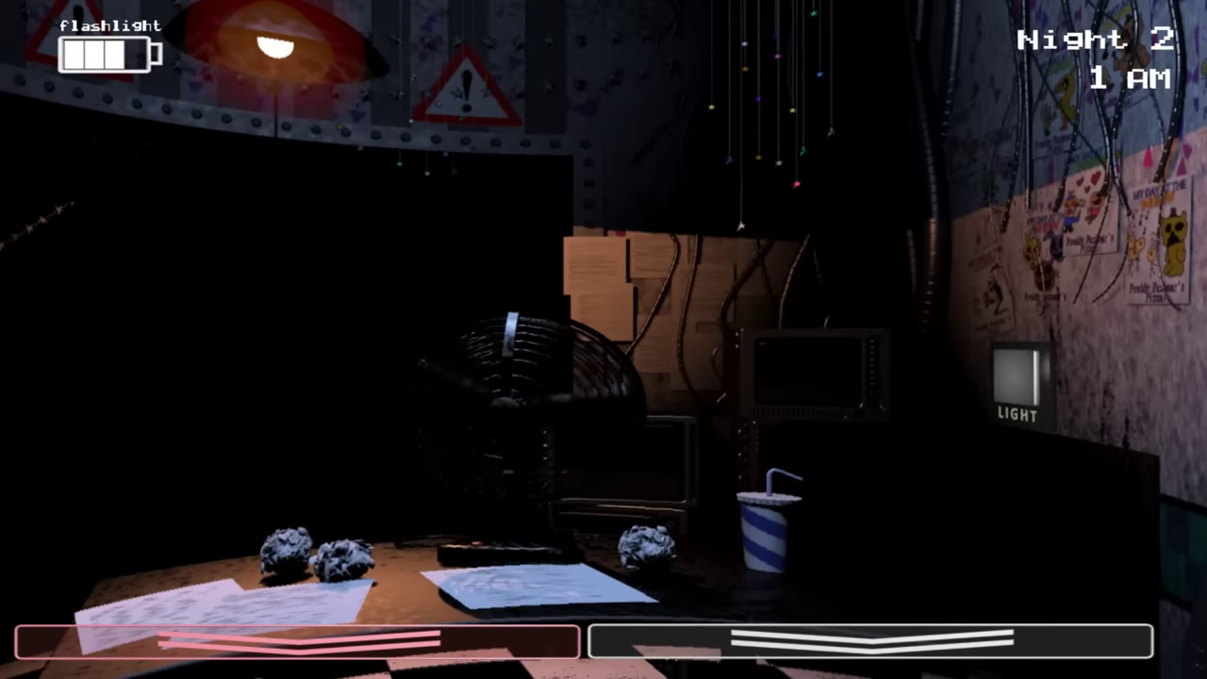
{"action": "left_click", "coordinate": [1017, 376]}
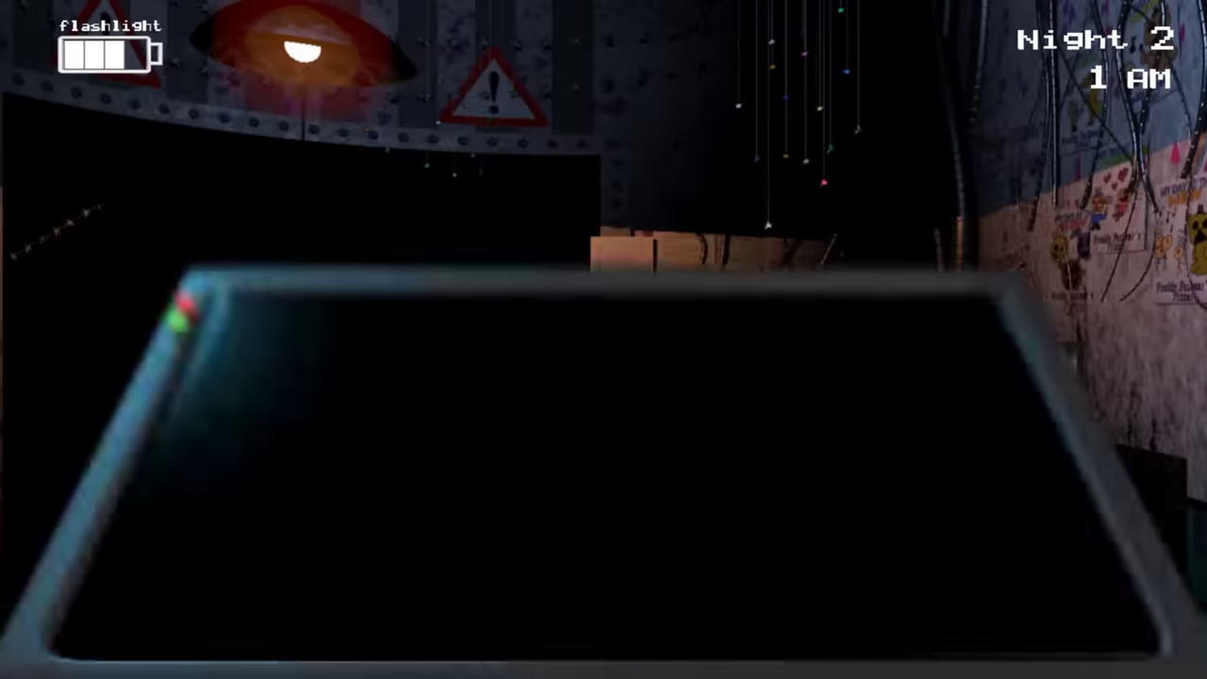
{"action": "key", "text": "ctrl"}
{"action": "left_click", "coordinate": [604, 641]}
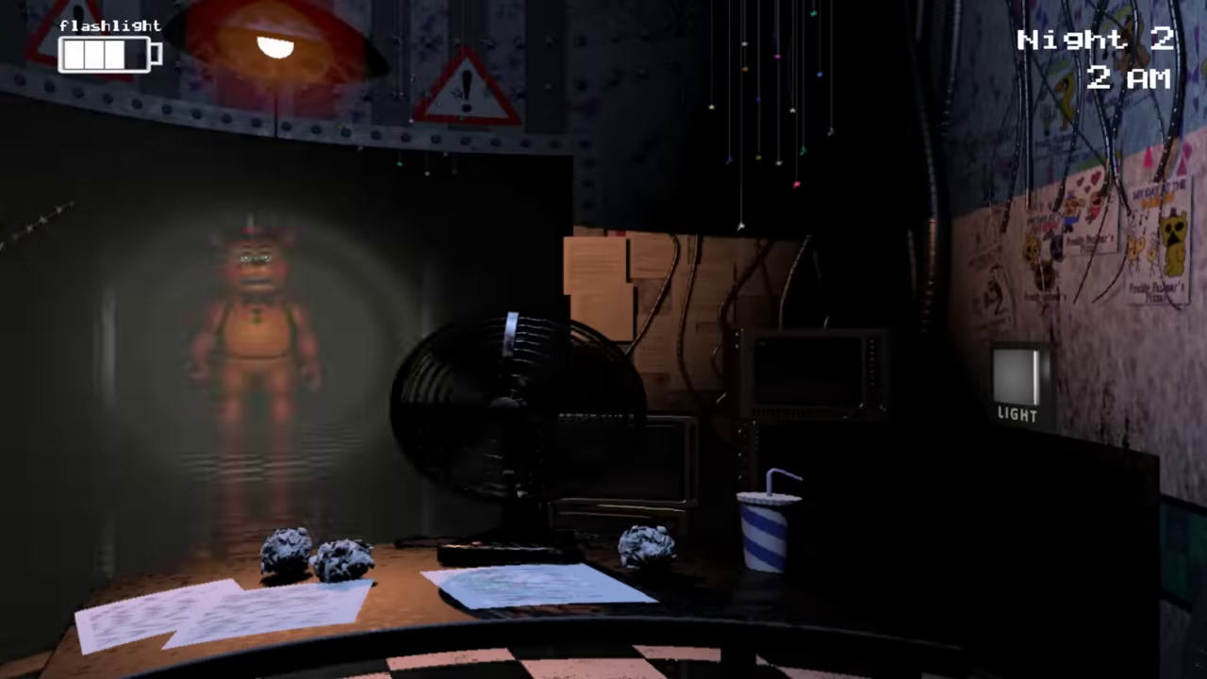
Light the right vent for animatronics, then hide behind the Freddy mask
{"action": "left_click", "coordinate": [849, 641]}
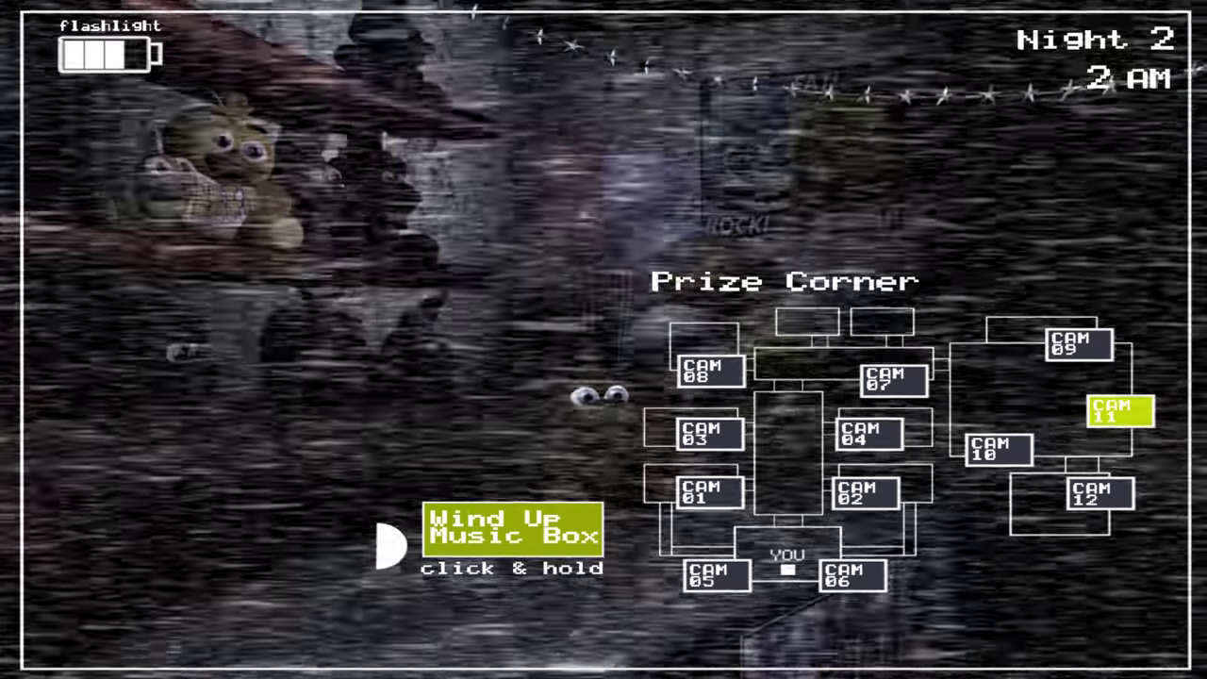
{"action": "left_click", "coordinate": [868, 641]}
{"action": "left_click", "coordinate": [1016, 377]}
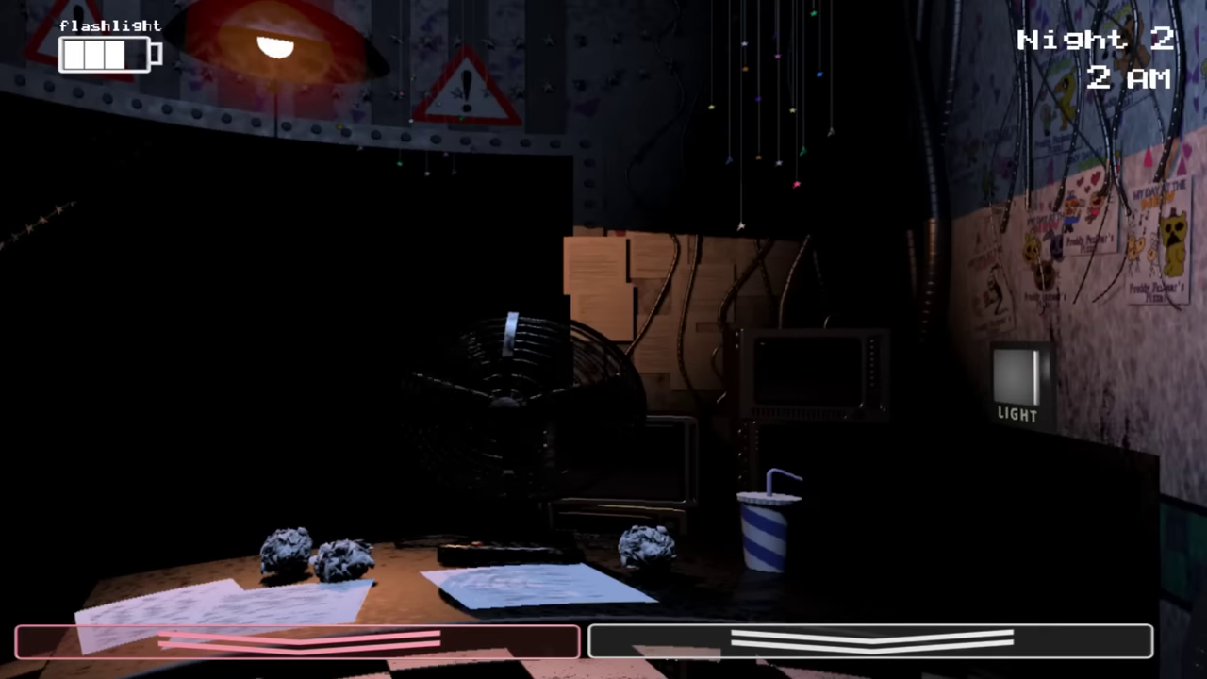
{"action": "left_click", "coordinate": [896, 650]}
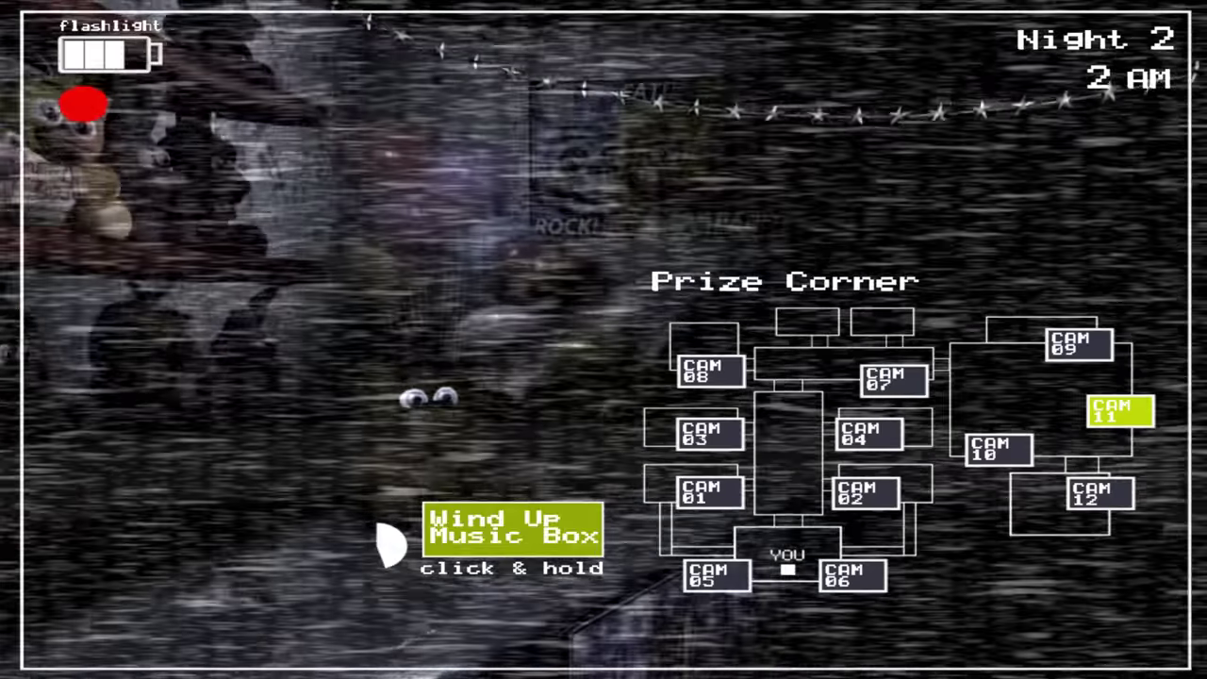
{"action": "left_click", "coordinate": [896, 651]}
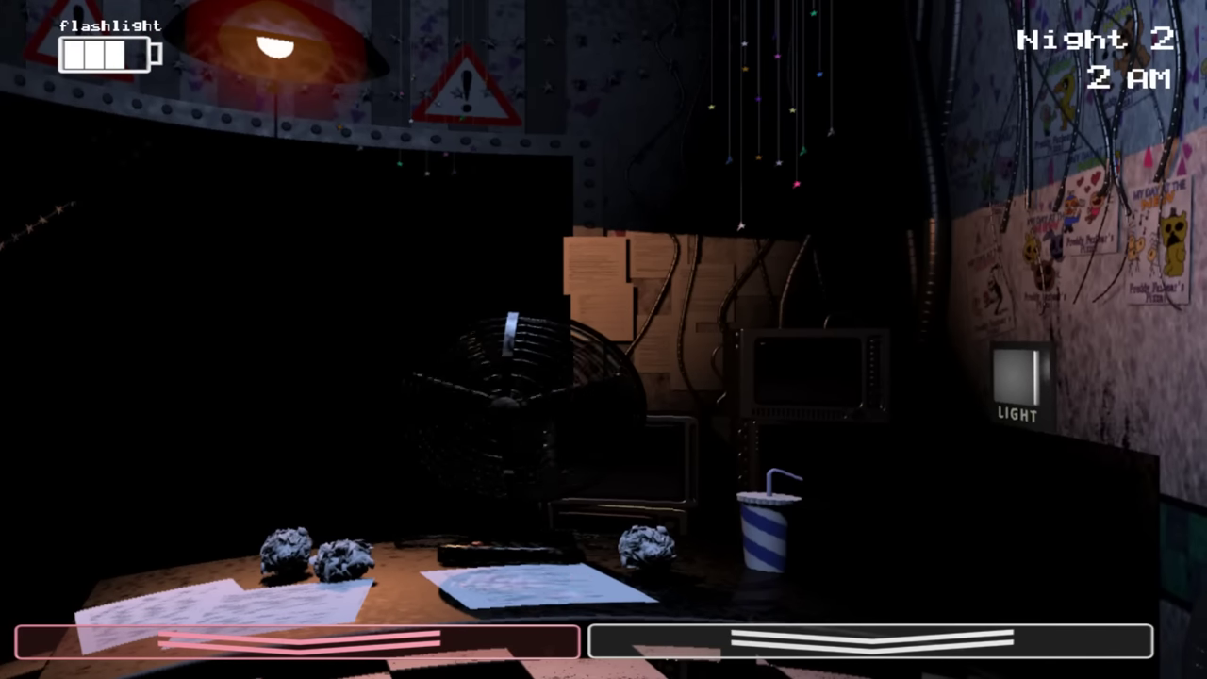
Flash Freddy and Toy Freddy in the hallway while lighting both vents
{"action": "left_click", "coordinate": [1017, 378]}
{"action": "key", "text": "ctrl"}
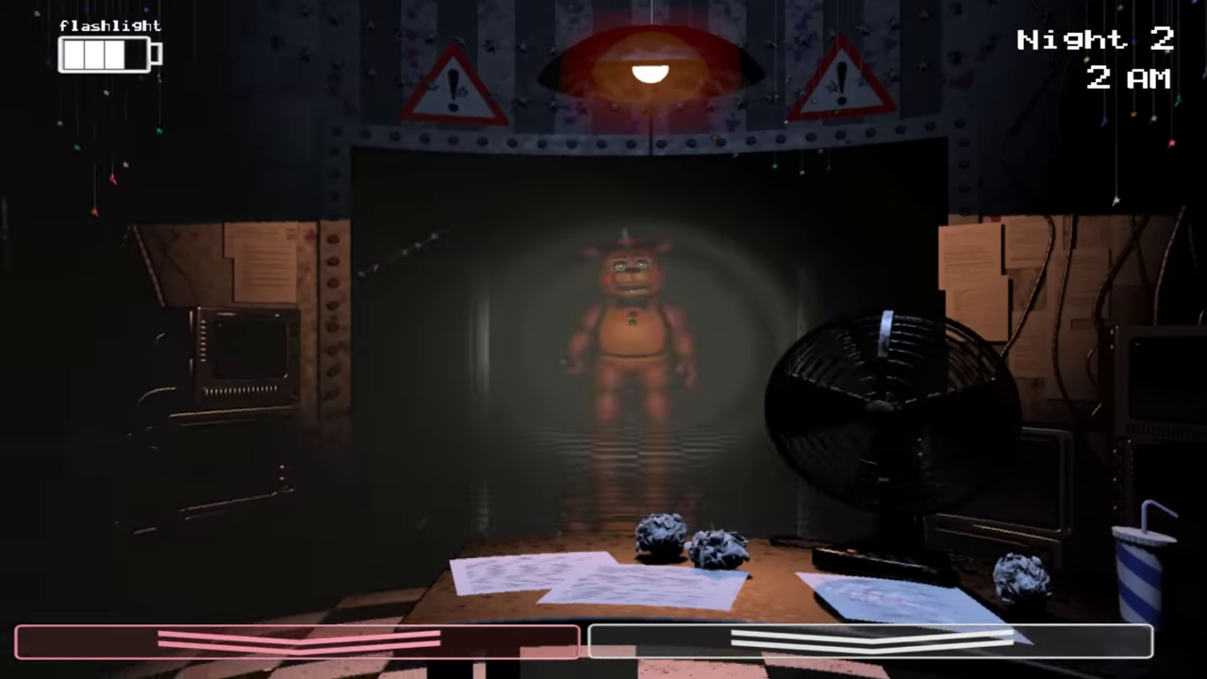
{"action": "left_click", "coordinate": [189, 377]}
{"action": "key", "text": "ctrl"}
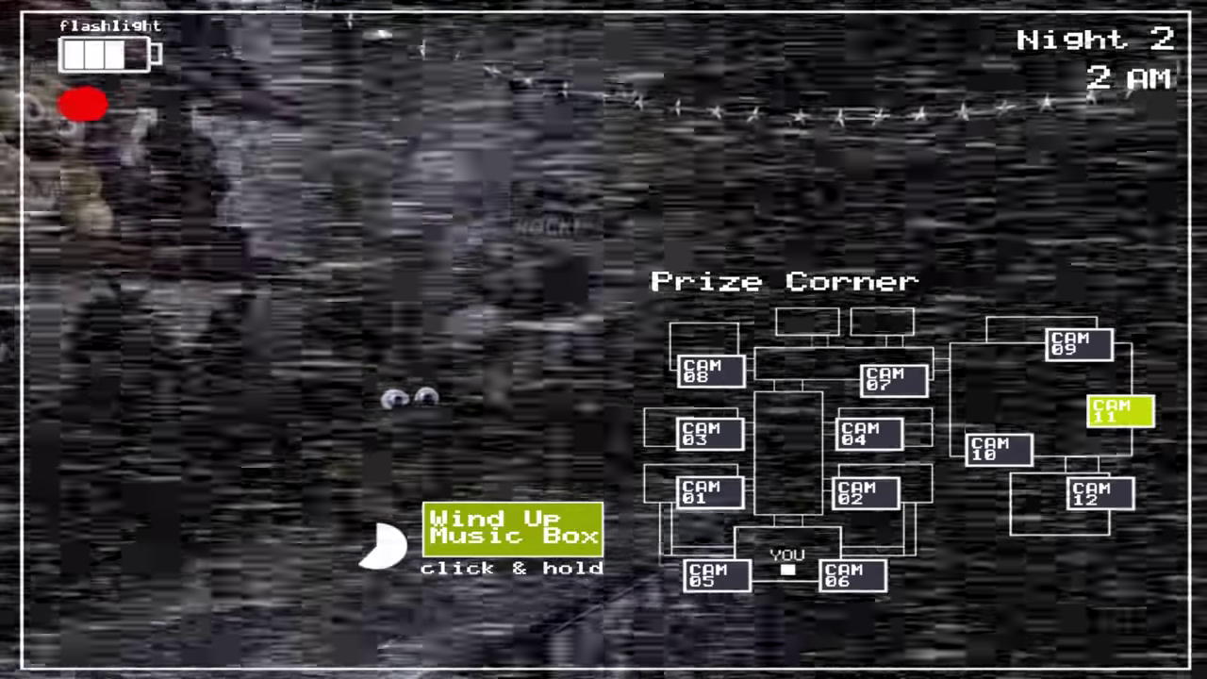
{"action": "key", "text": "s"}
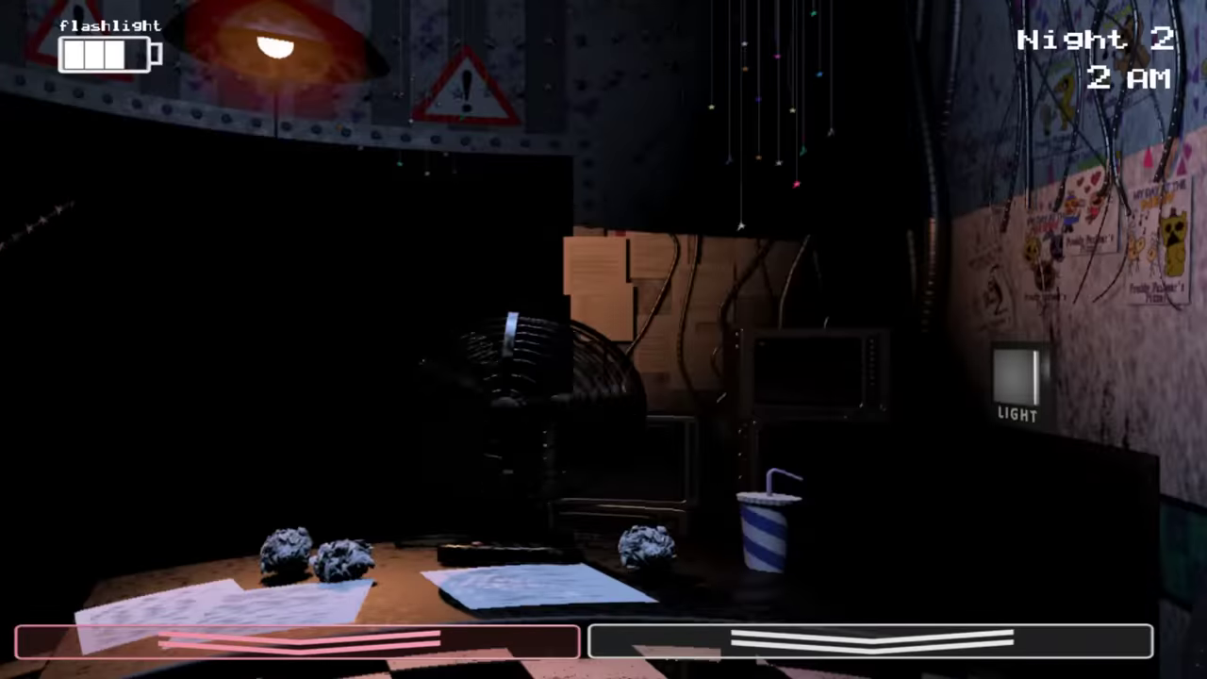
{"action": "key", "text": "ctrl"}
{"action": "key", "text": "ctrl"}
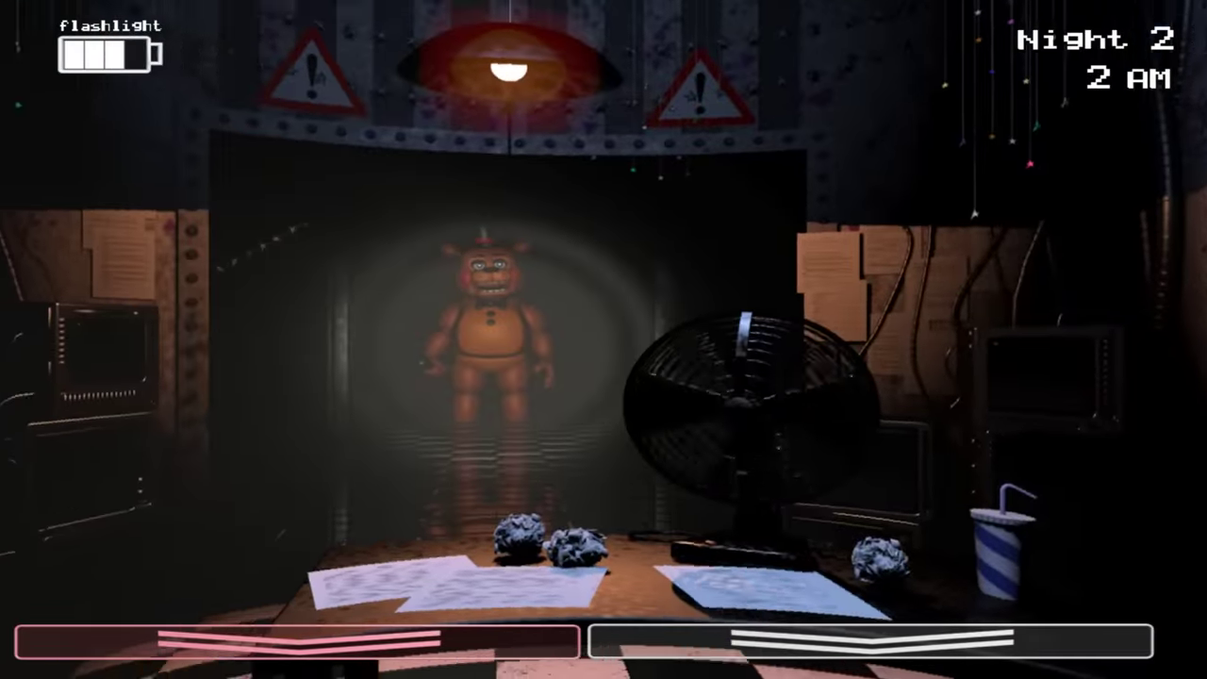
Light the left and right vents, wind the music box, and recheck the right vent
{"action": "left_click", "coordinate": [167, 371]}
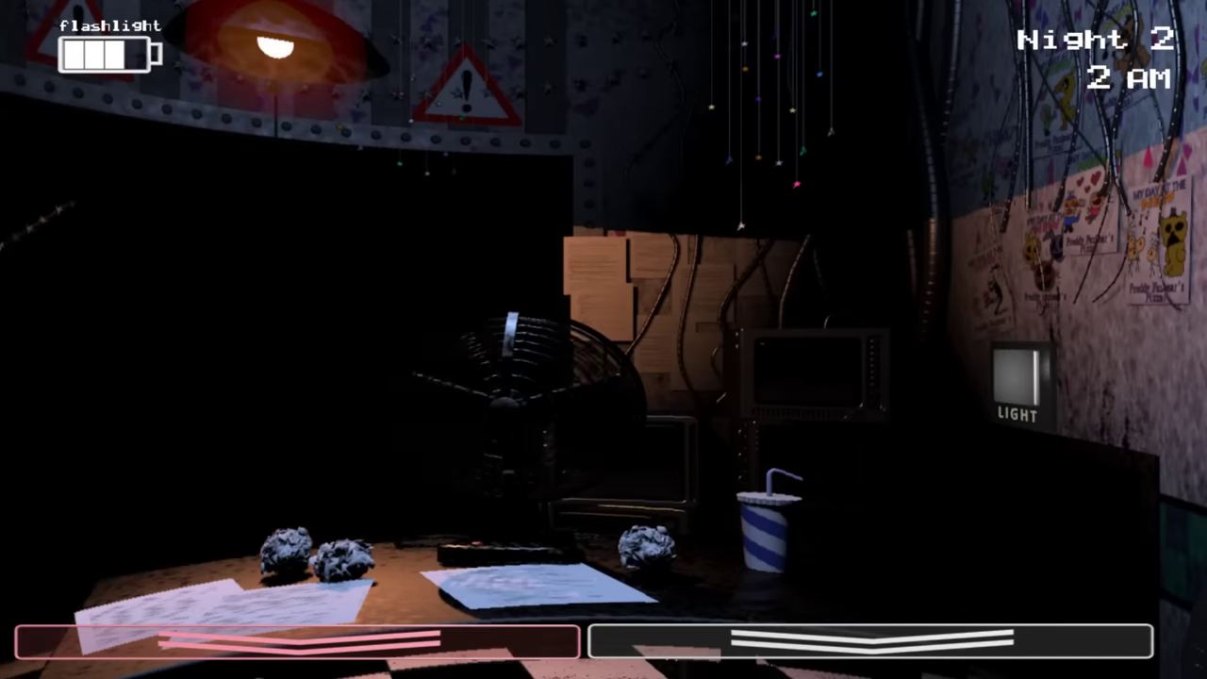
{"action": "left_click", "coordinate": [1017, 377]}
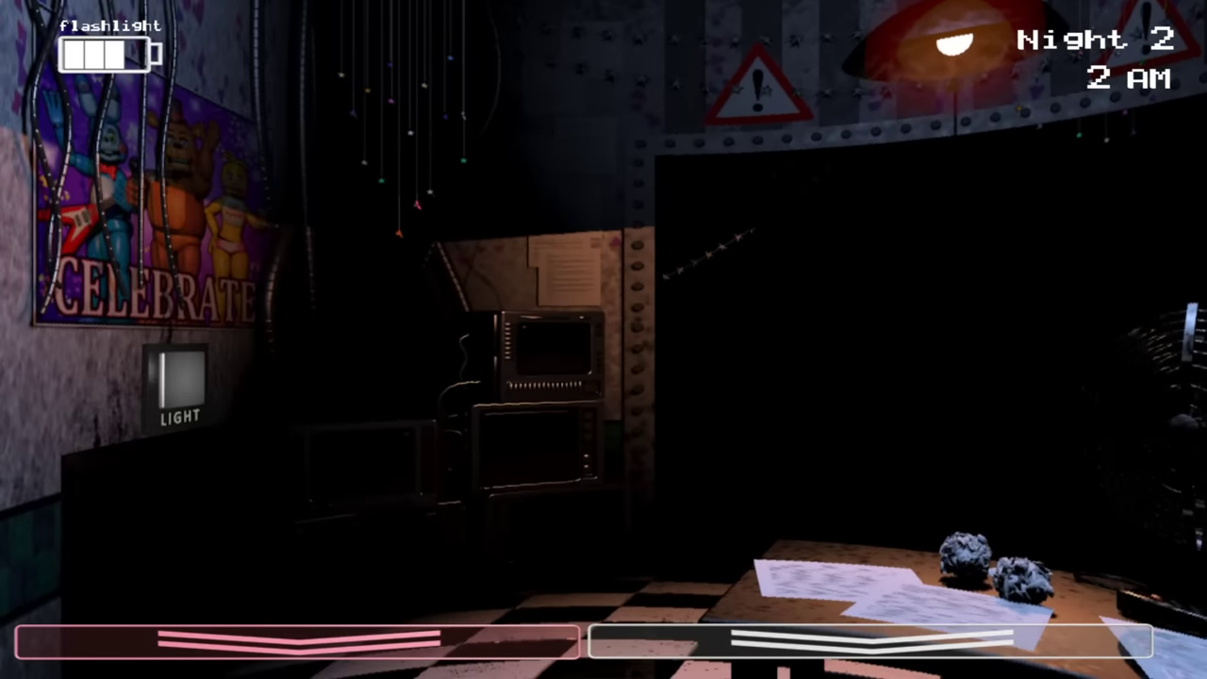
{"action": "left_click", "coordinate": [180, 382]}
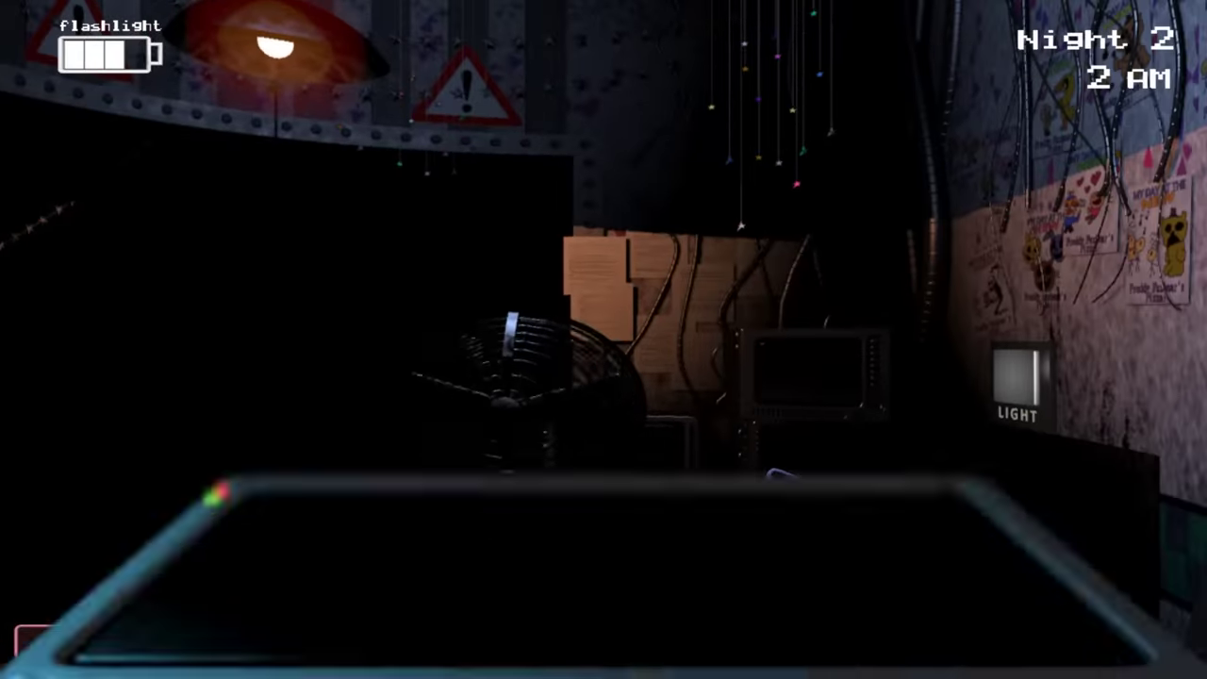
{"action": "left_click", "coordinate": [604, 651]}
{"action": "left_click_drag", "start_coordinate": [514, 528], "coordinate": [514, 528]}
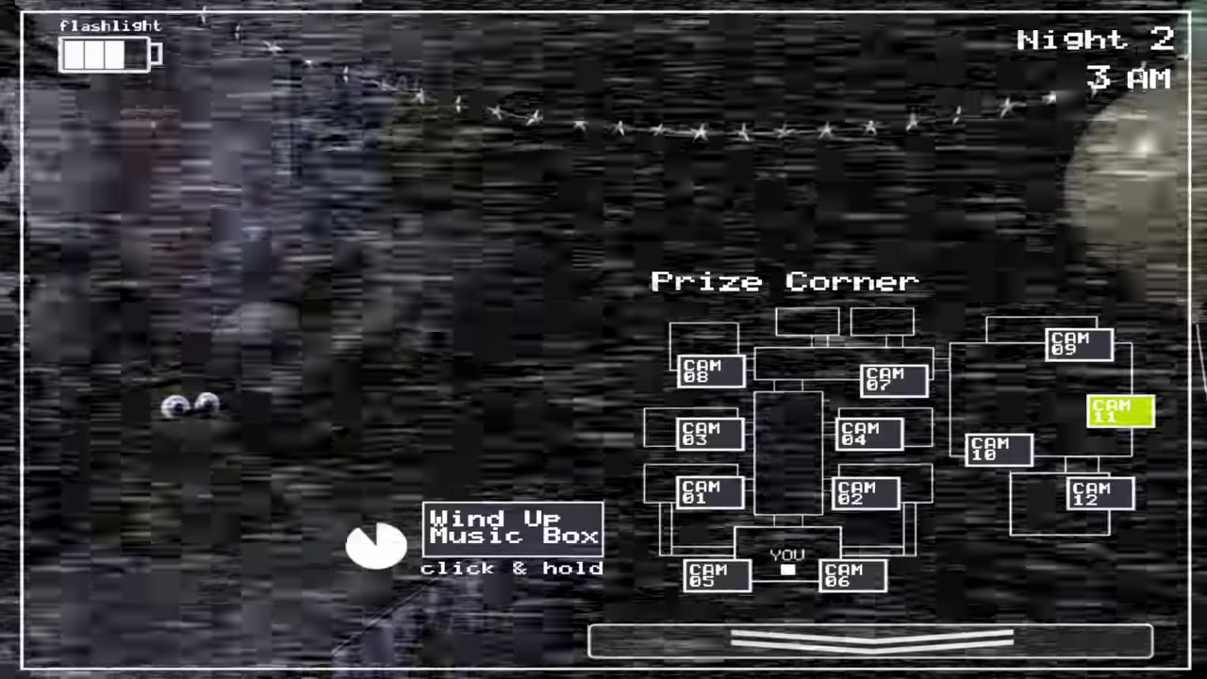
{"action": "left_click", "coordinate": [867, 642]}
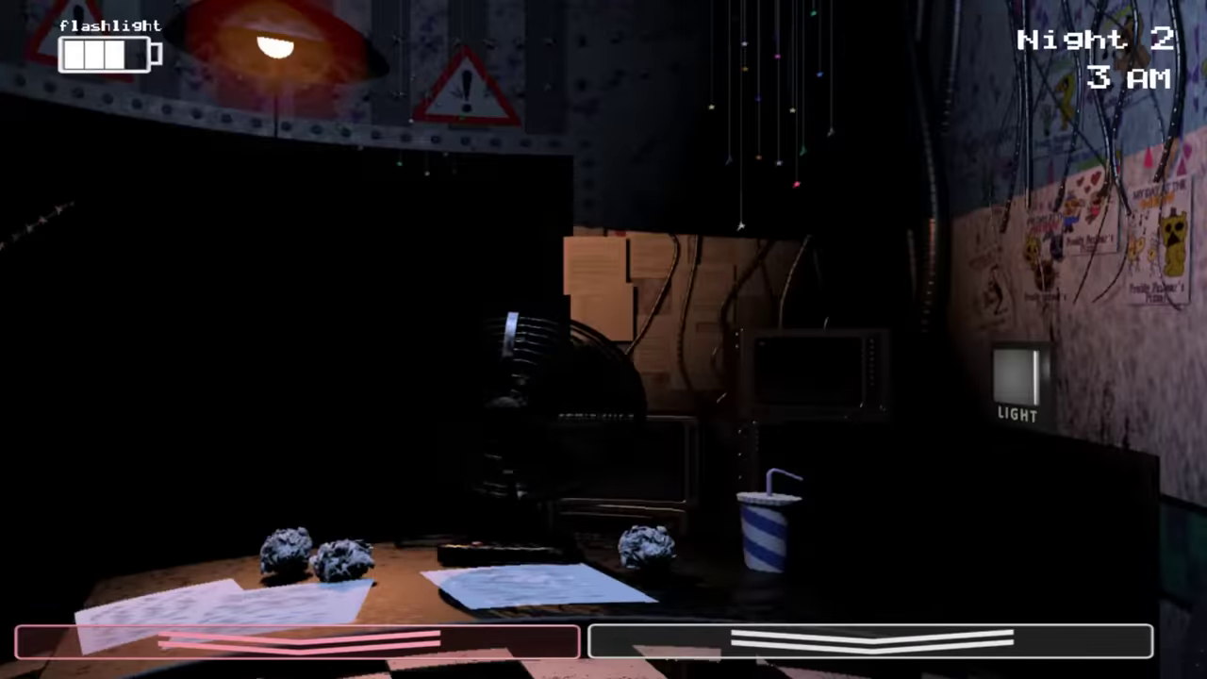
{"action": "left_click", "coordinate": [1017, 377]}
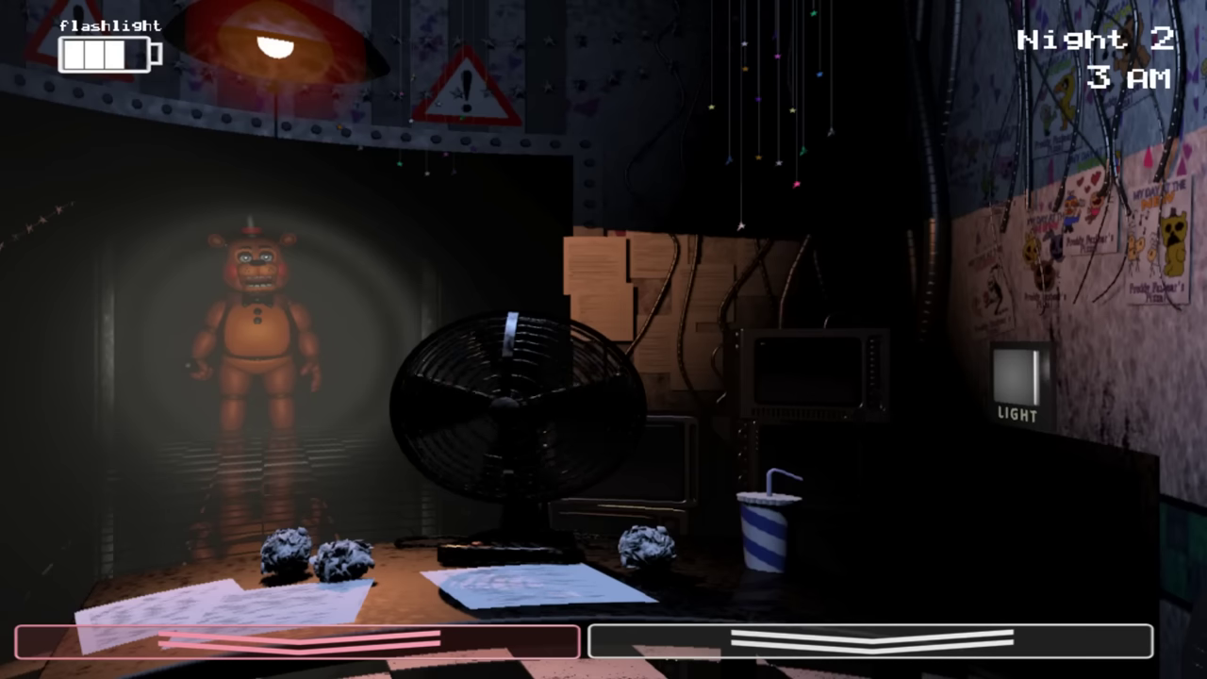
{"action": "key", "text": "ctrl"}
Remove the mask, wind the music box, check both vents, and put the Freddy mask back on
{"action": "left_click", "coordinate": [1017, 378]}
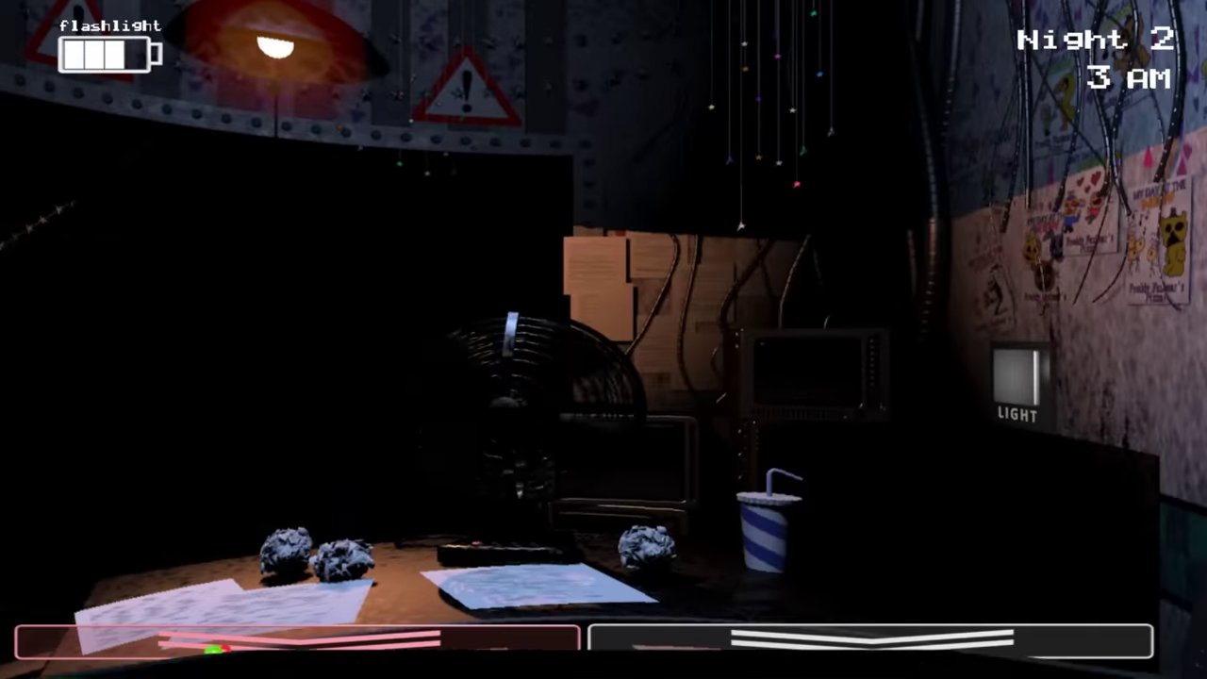
{"action": "left_click", "coordinate": [868, 639]}
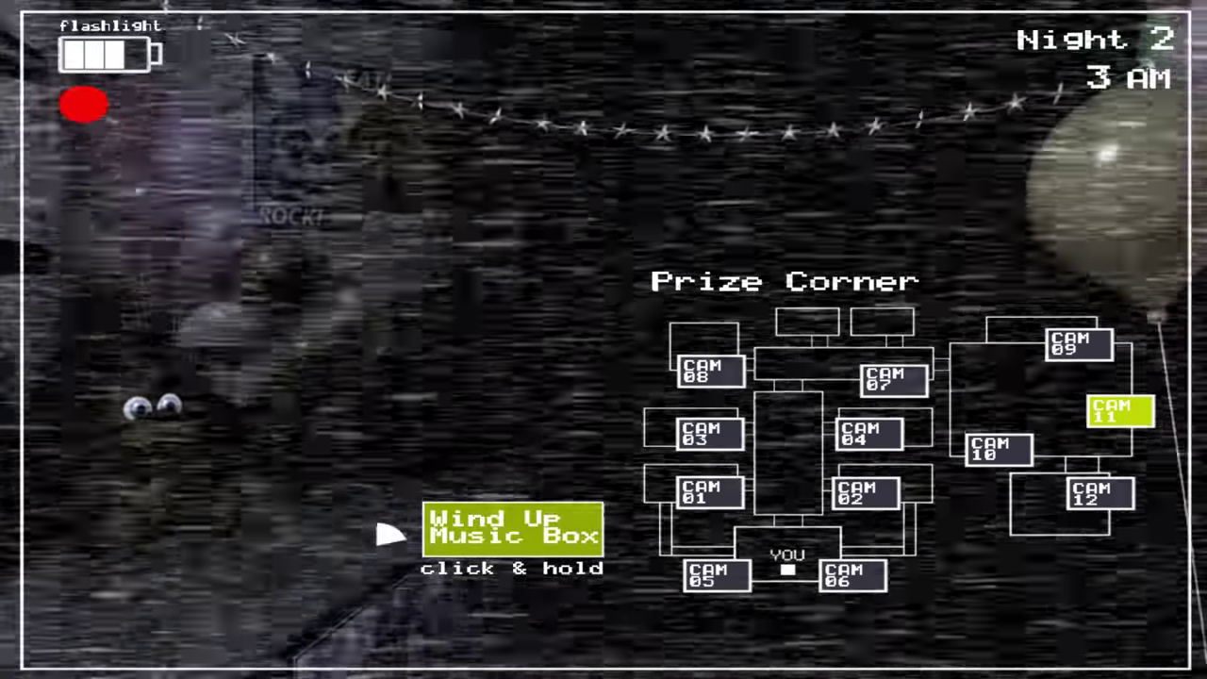
{"action": "left_click_drag", "start_coordinate": [388, 535], "coordinate": [388, 535]}
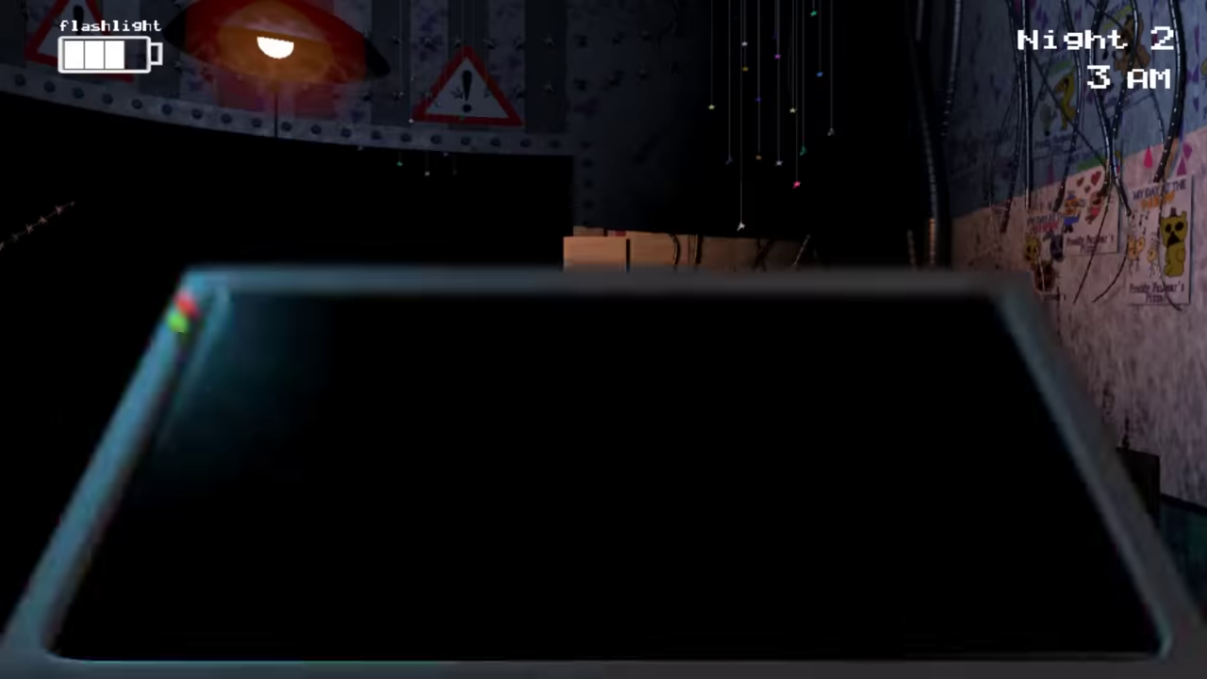
{"action": "left_click", "coordinate": [1016, 377]}
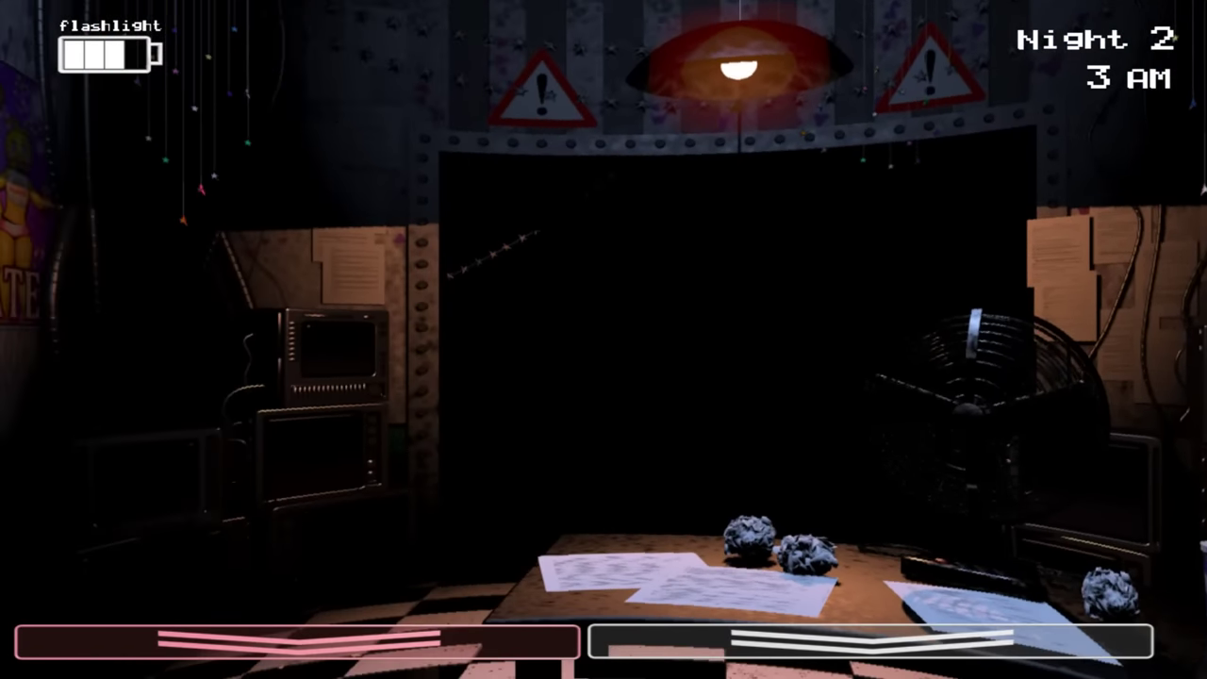
{"action": "left_click", "coordinate": [179, 382]}
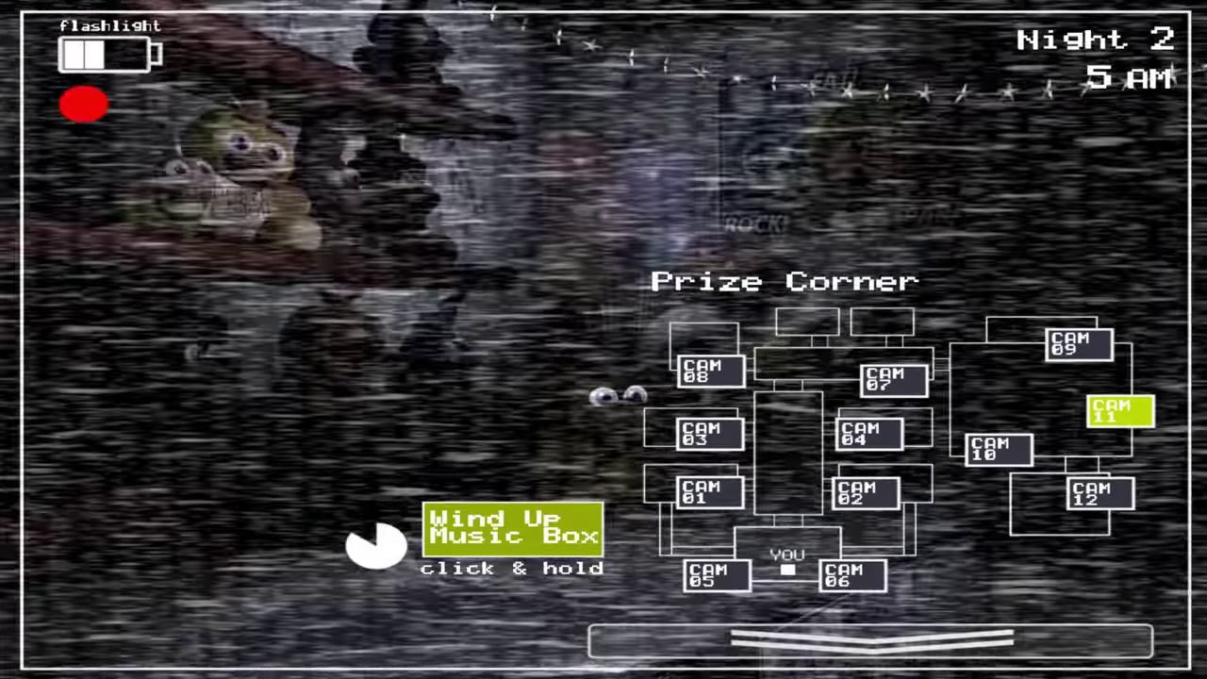
{"action": "left_click", "coordinate": [603, 651]}
{"action": "key", "text": "ctrl"}
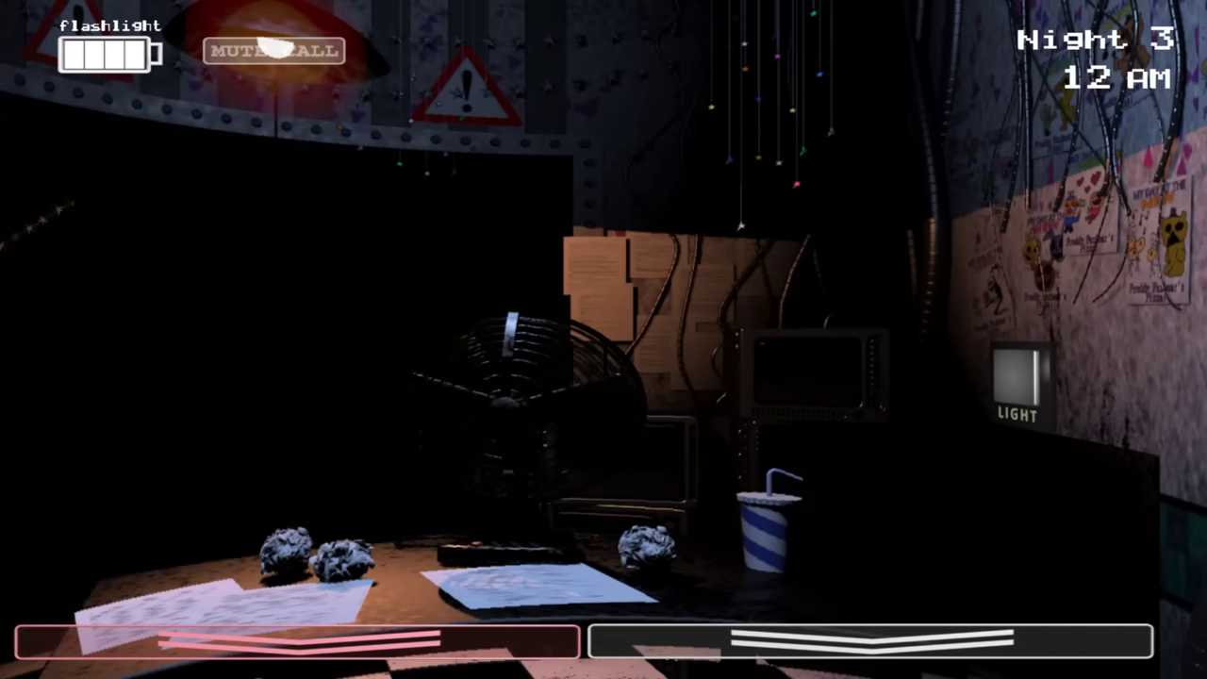
Check Prize Corner, then switch through Show Stage, Game Area and Kid's Cove
{"action": "left_click", "coordinate": [1017, 377]}
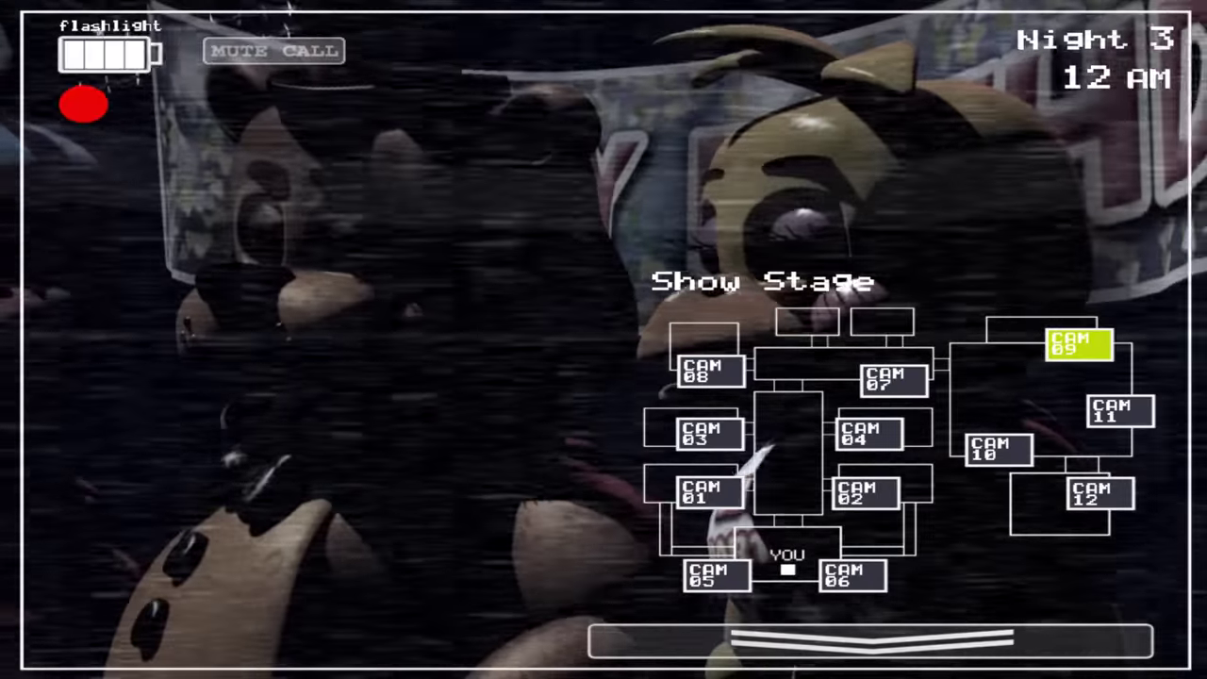
{"action": "left_click", "coordinate": [1121, 411]}
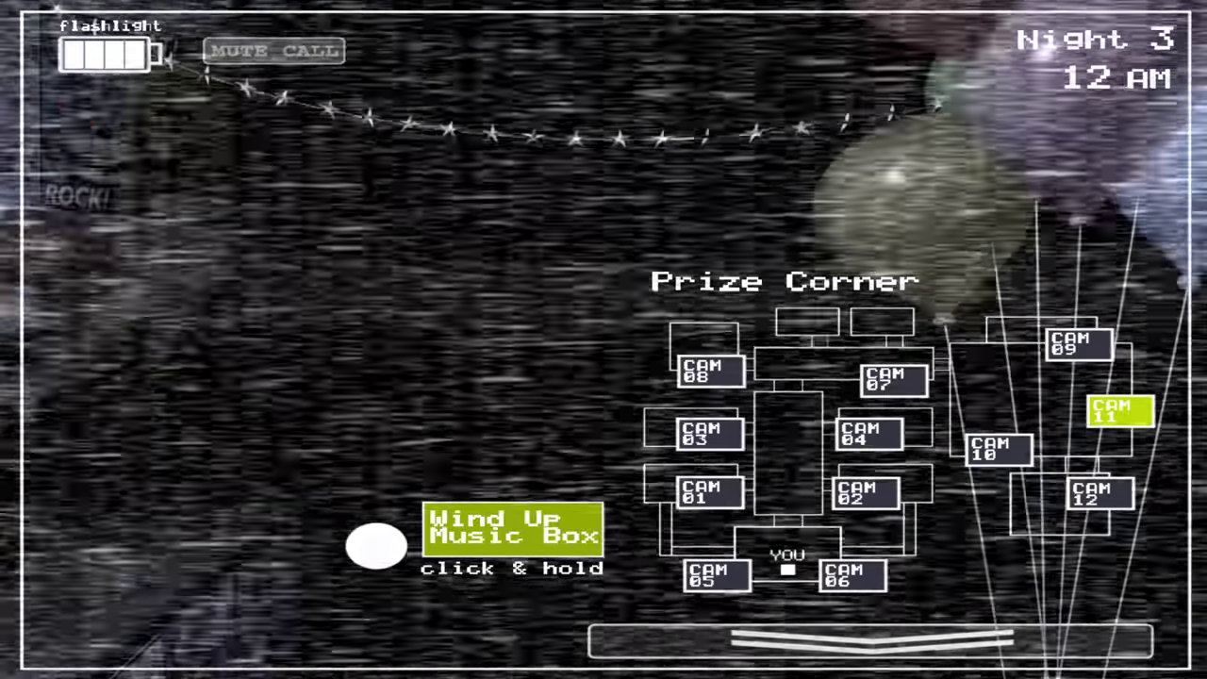
{"action": "left_click", "coordinate": [870, 641]}
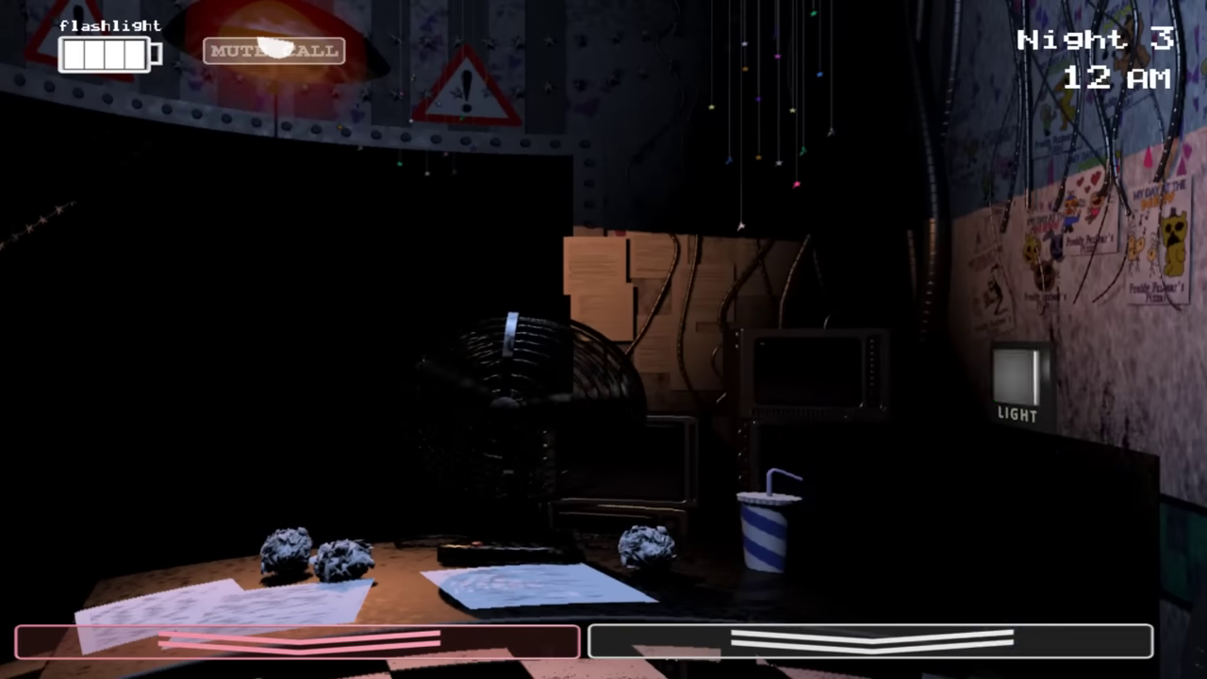
{"action": "left_click", "coordinate": [870, 641]}
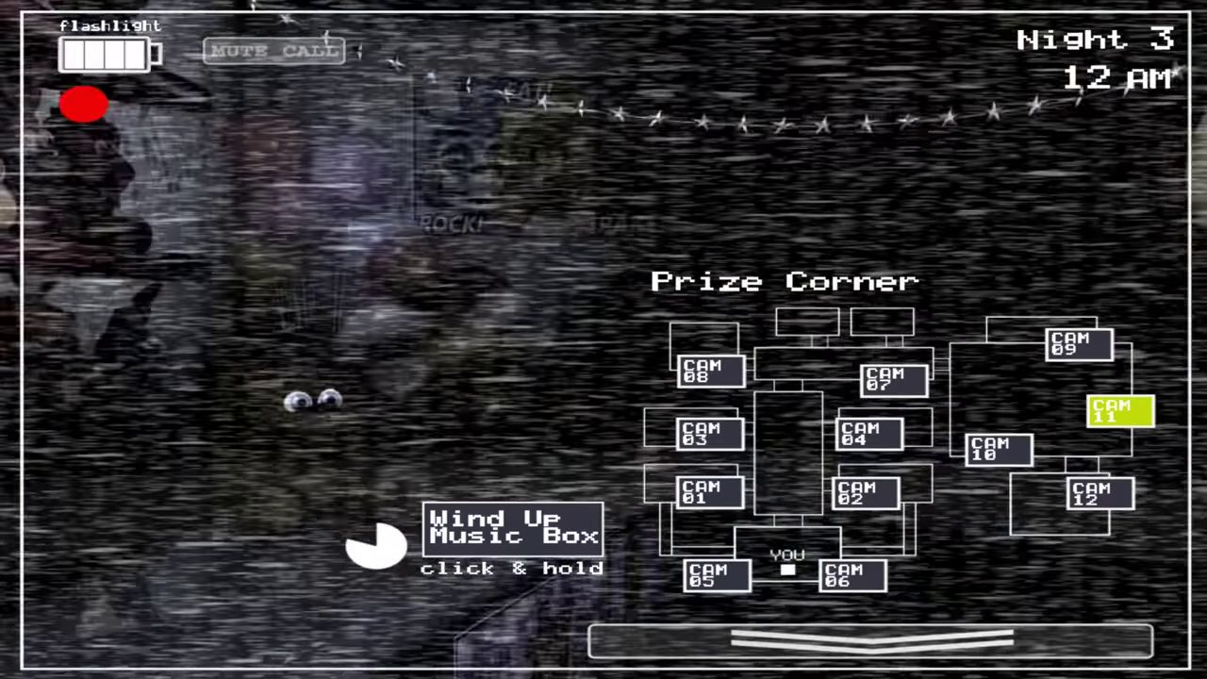
{"action": "left_click", "coordinate": [1079, 345]}
{"action": "left_click", "coordinate": [998, 450]}
{"action": "left_click", "coordinate": [1101, 493]}
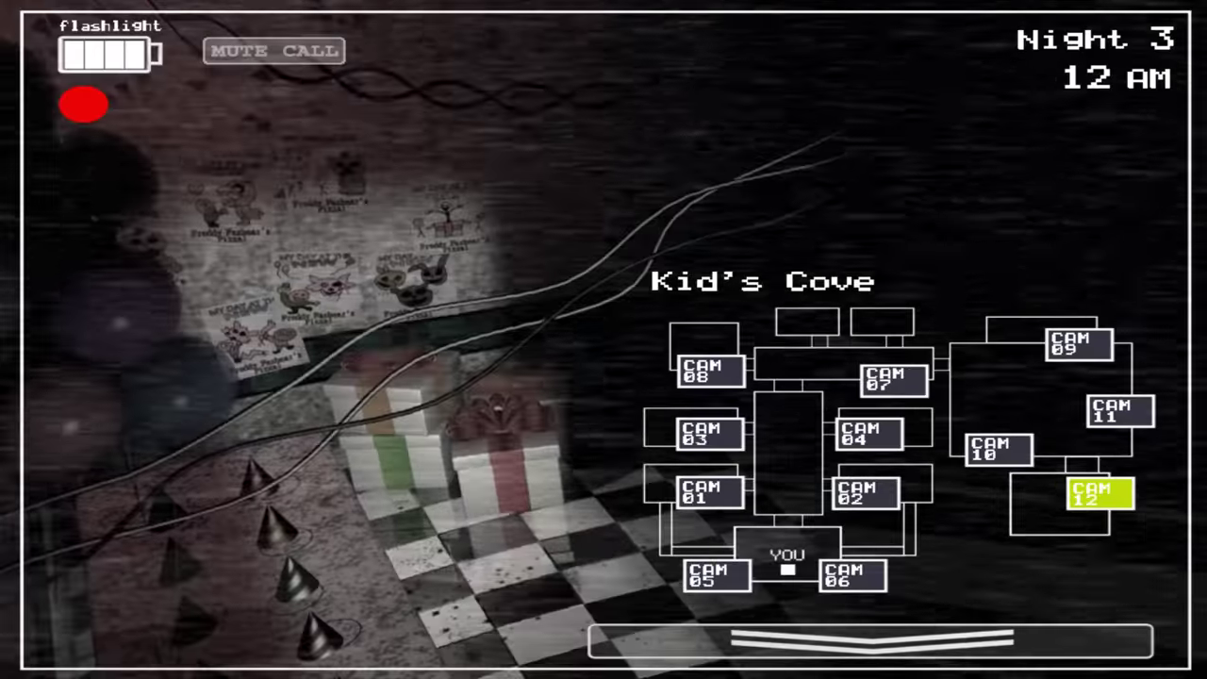
Sweep Party Rooms 4 and 2, Main Hall, Parts/Service, Left Air Vent, Show Stage and Prize Corner
{"action": "left_click", "coordinate": [870, 434]}
{"action": "left_click", "coordinate": [866, 492]}
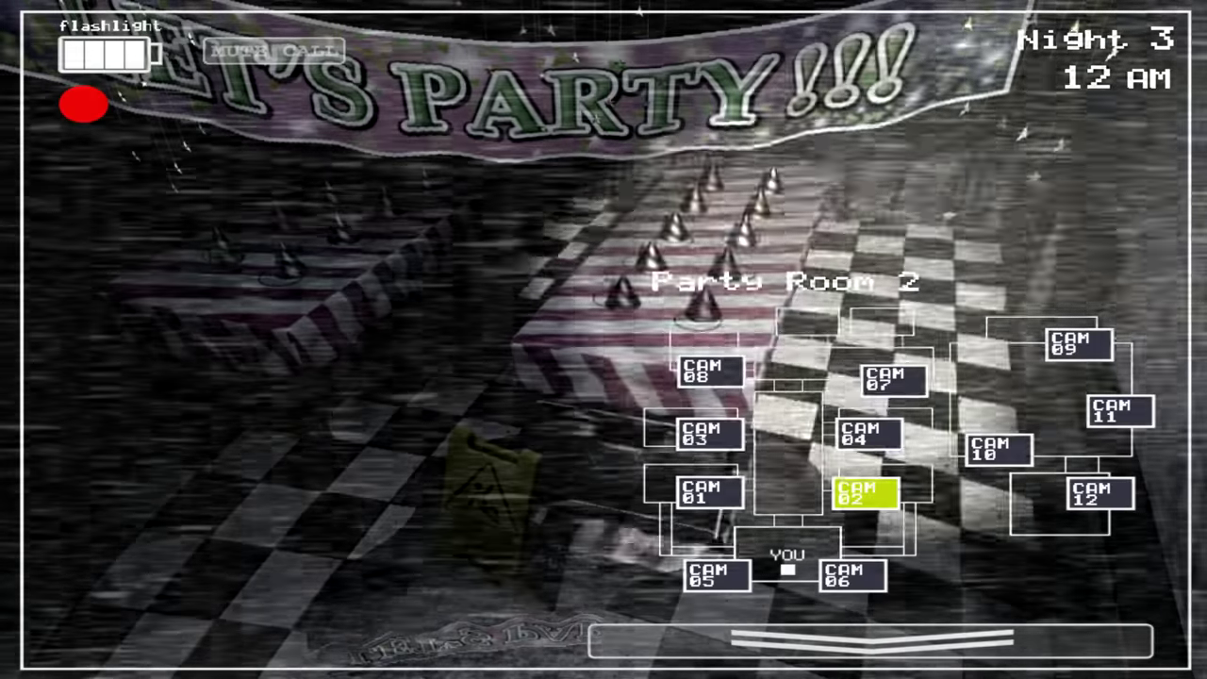
{"action": "left_click", "coordinate": [891, 379]}
{"action": "left_click", "coordinate": [709, 371]}
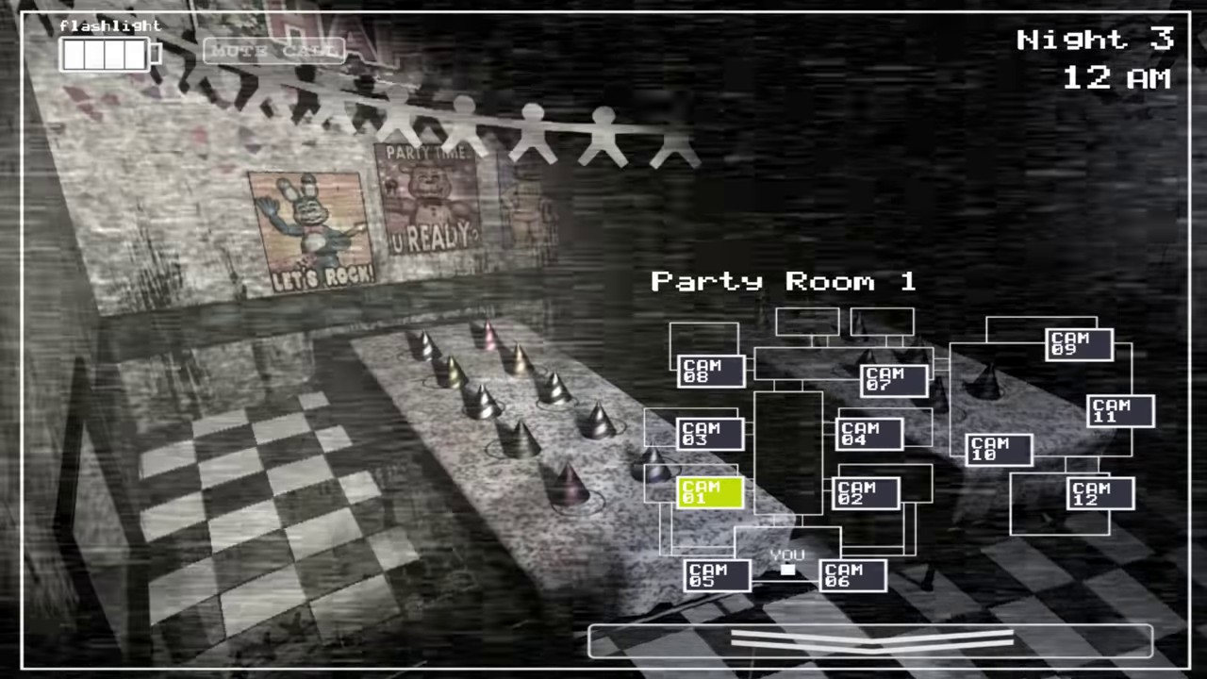
{"action": "left_click", "coordinate": [715, 574]}
{"action": "left_click", "coordinate": [866, 492]}
{"action": "left_click", "coordinate": [870, 433]}
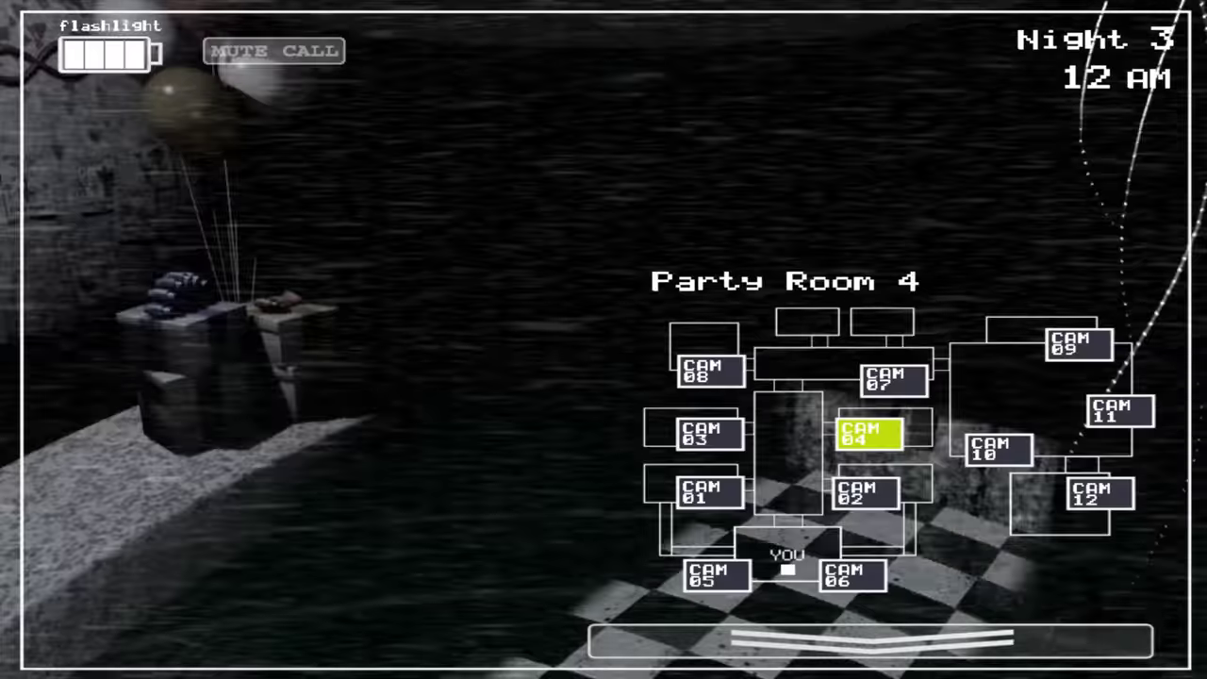
{"action": "left_click", "coordinate": [892, 379]}
{"action": "left_click", "coordinate": [1078, 345]}
{"action": "left_click", "coordinate": [1121, 411]}
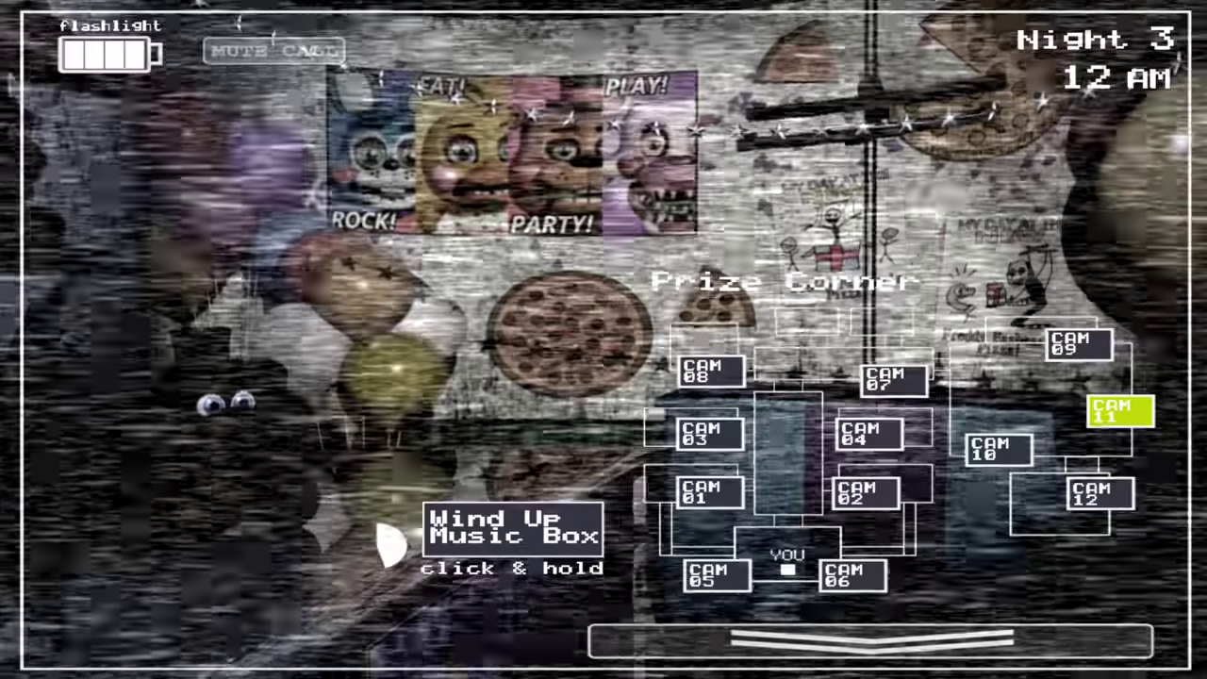
Wind the music box, then check Kid's Cove and Show Stage
{"action": "left_click_drag", "start_coordinate": [514, 528], "coordinate": [514, 528]}
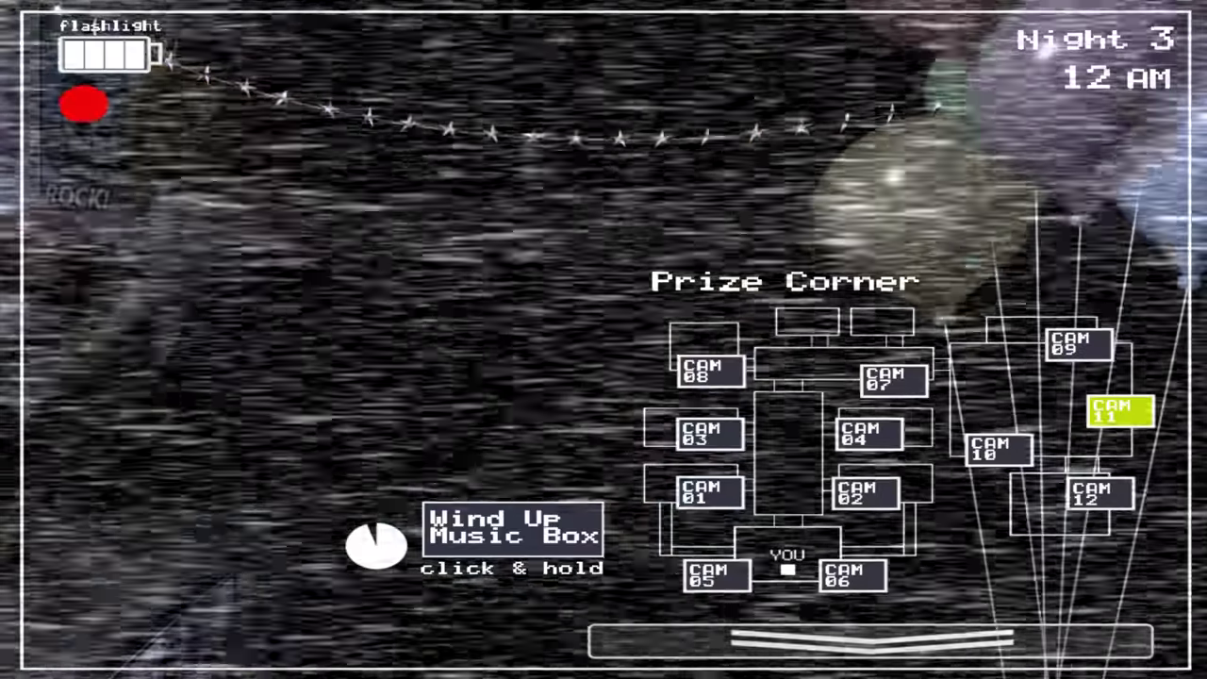
{"action": "left_click", "coordinate": [1099, 493]}
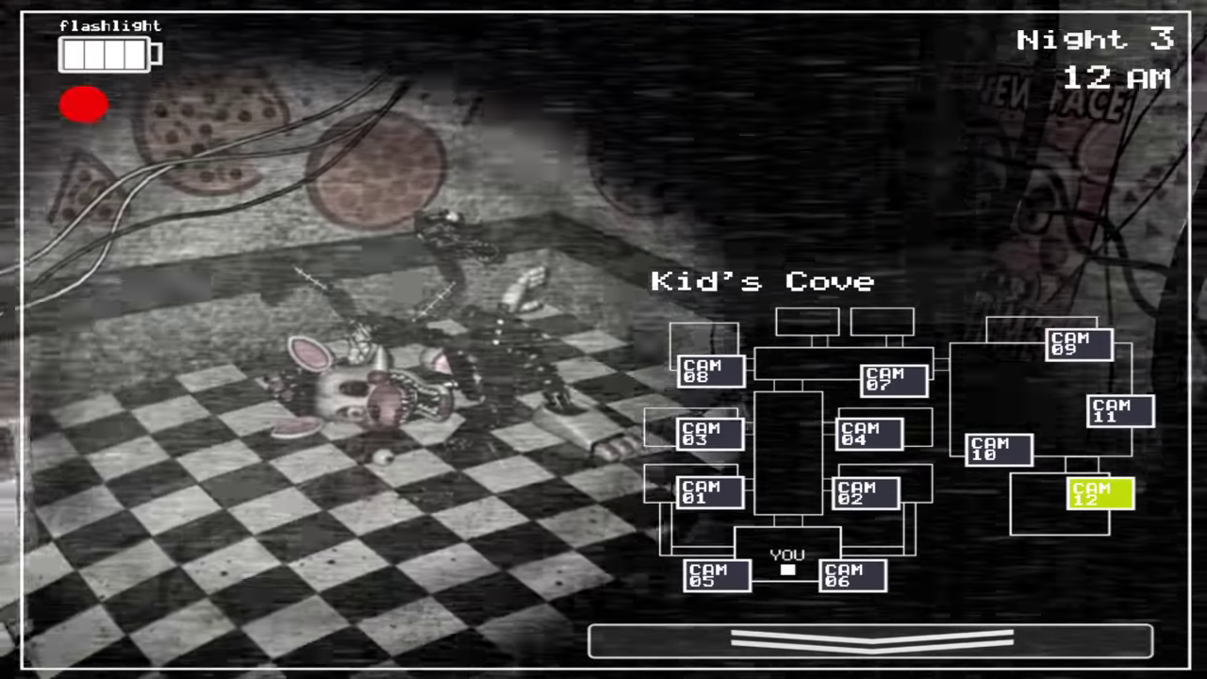
{"action": "left_click", "coordinate": [1078, 344]}
{"action": "left_click", "coordinate": [1099, 493]}
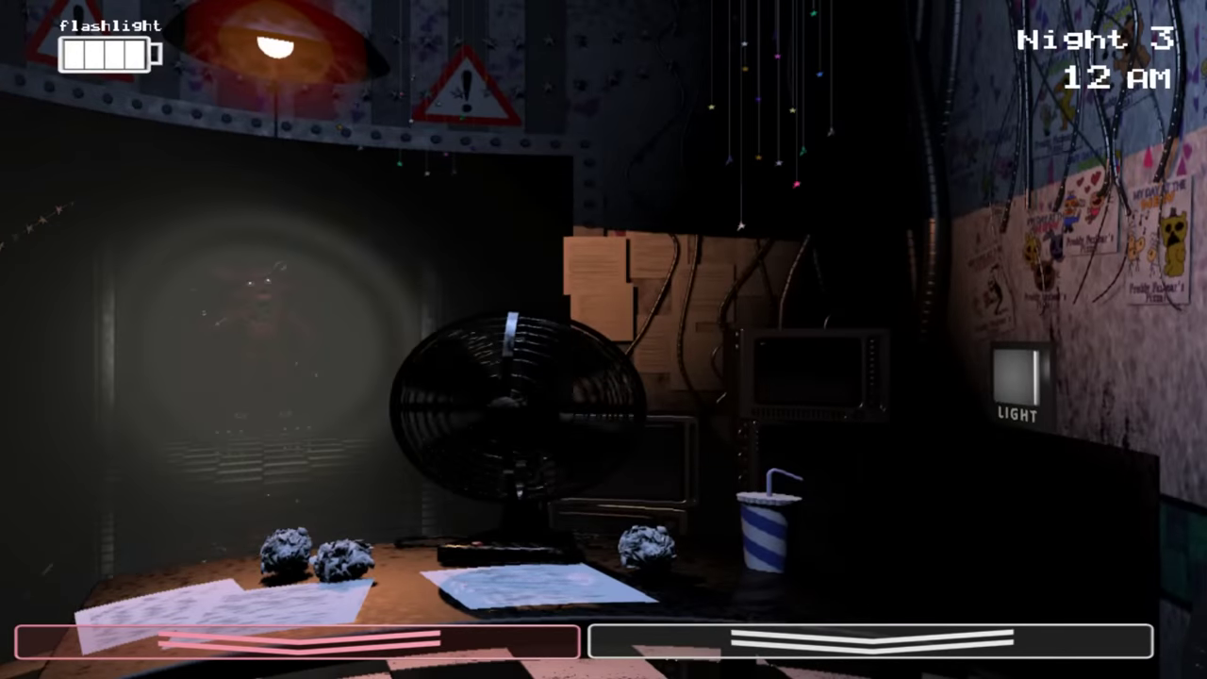
{"action": "left_click", "coordinate": [868, 641]}
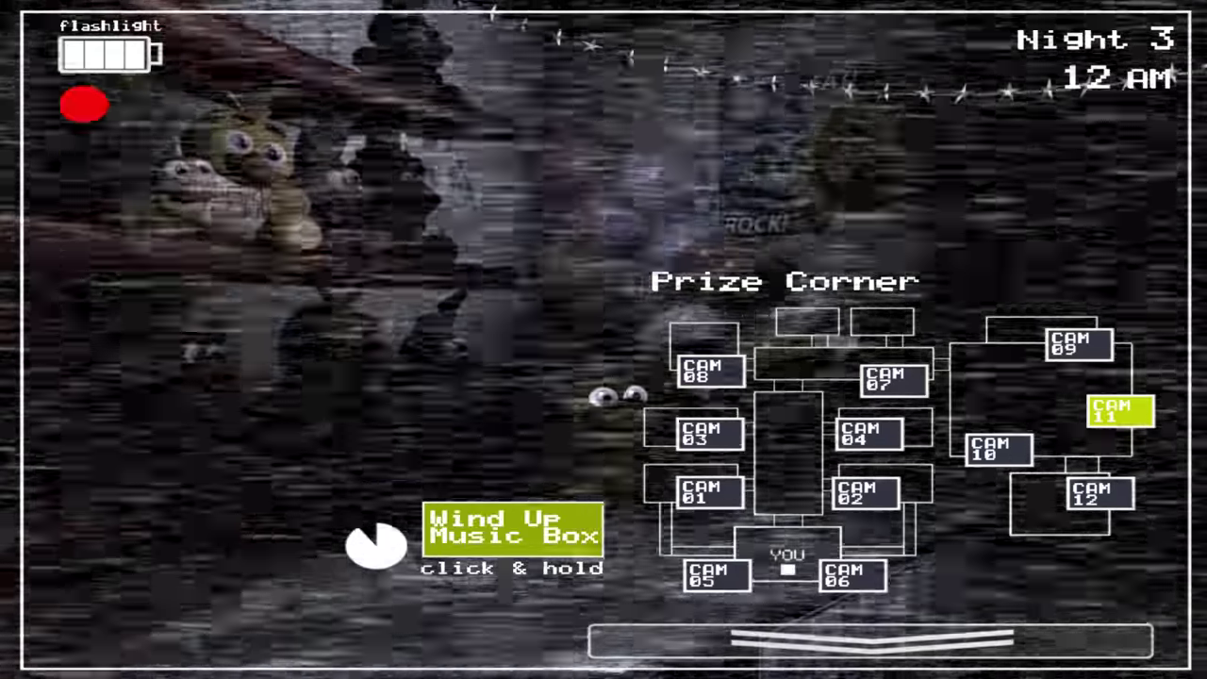
{"action": "left_click", "coordinate": [868, 641]}
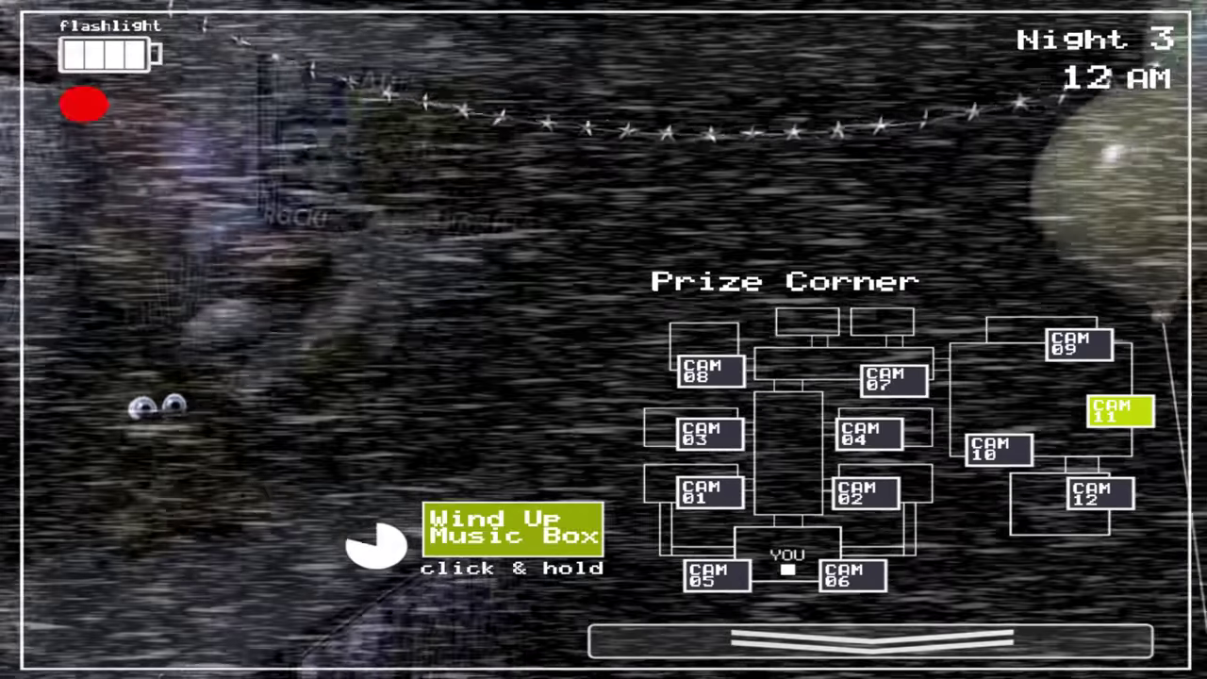
Look toward the left vent, check Show Stage and Prize Corner, light the vent and hallway
{"action": "left_click", "coordinate": [868, 642]}
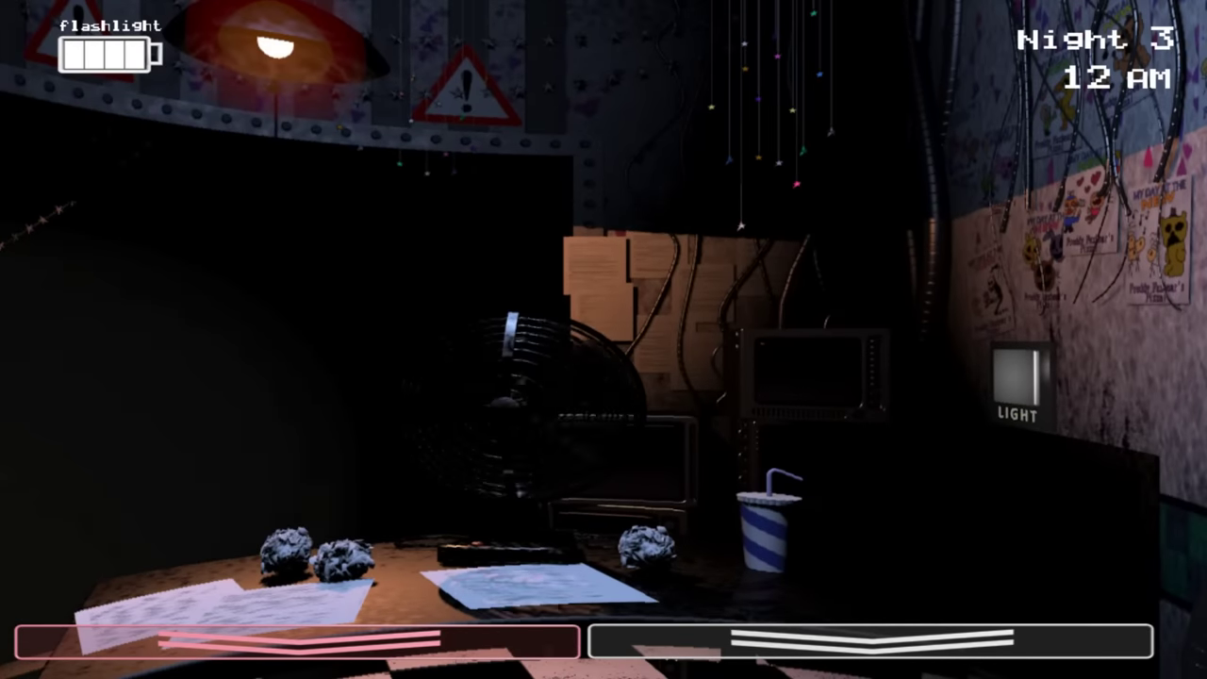
{"action": "key", "text": "ctrl"}
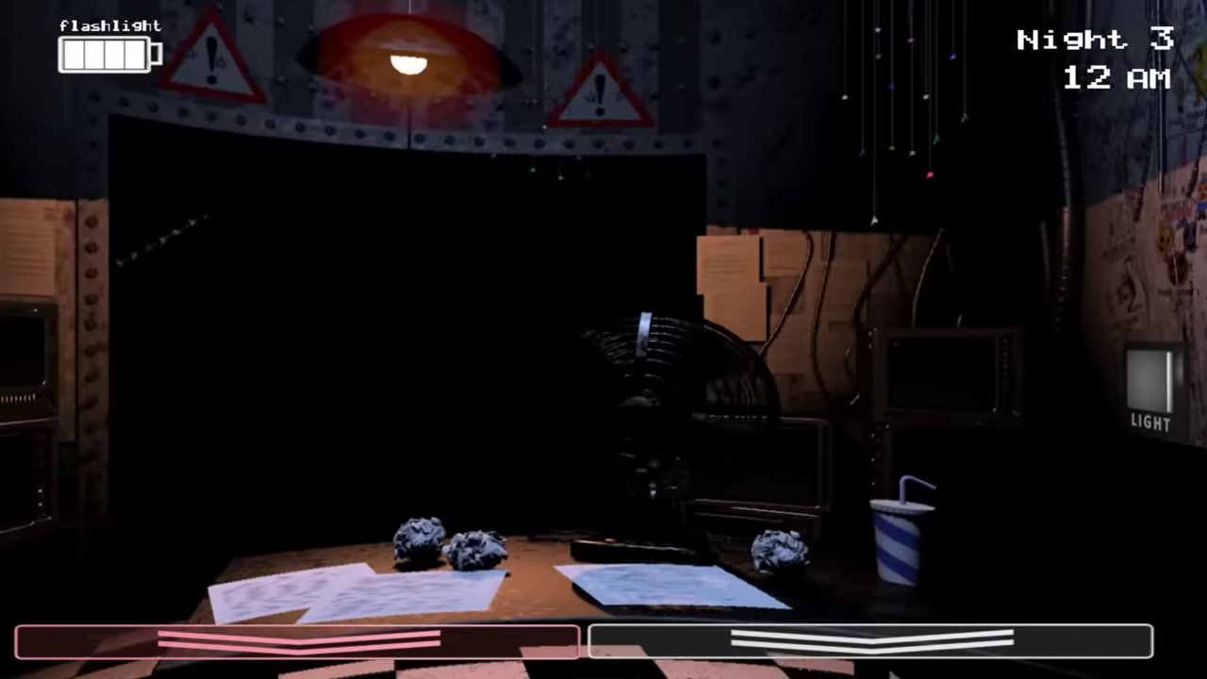
{"action": "left_click", "coordinate": [868, 641]}
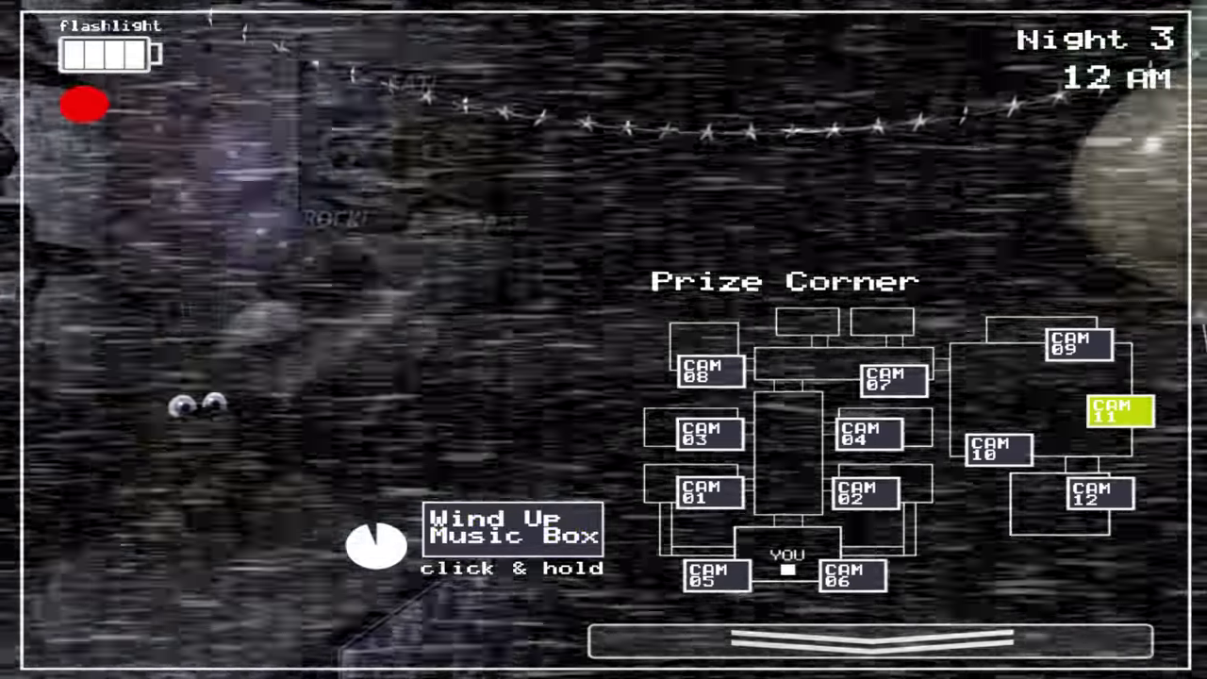
{"action": "left_click", "coordinate": [1078, 344]}
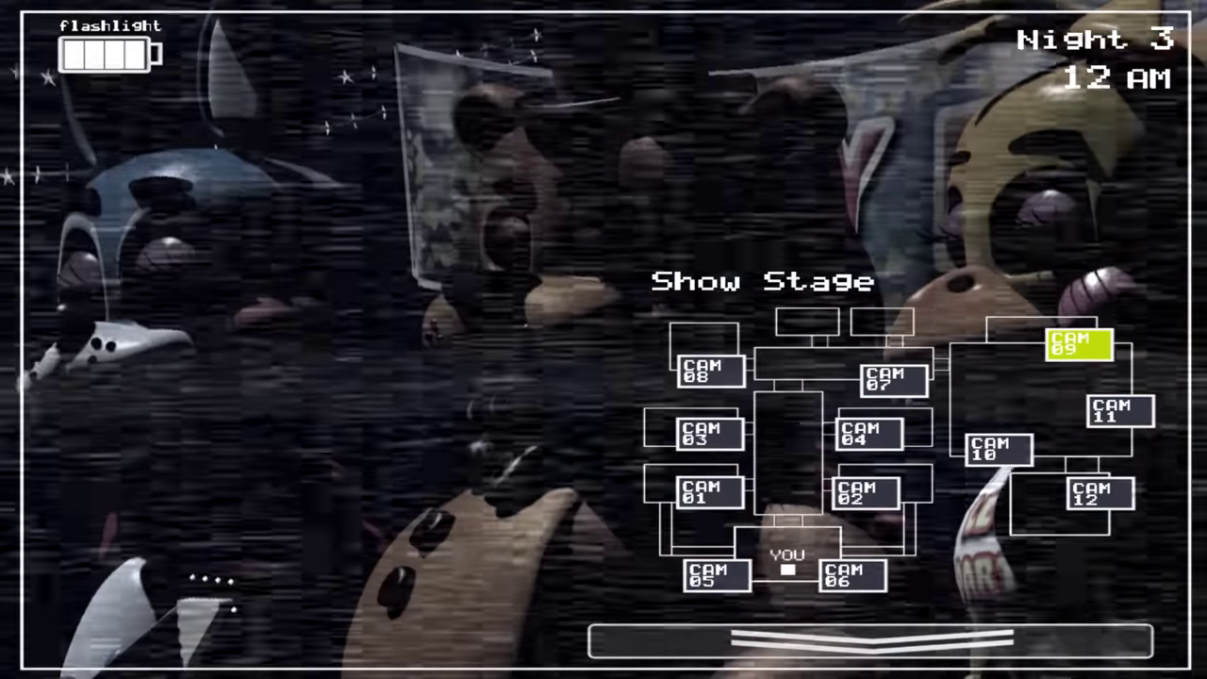
{"action": "left_click", "coordinate": [1120, 413]}
{"action": "left_click", "coordinate": [867, 641]}
{"action": "left_click", "coordinate": [1111, 386]}
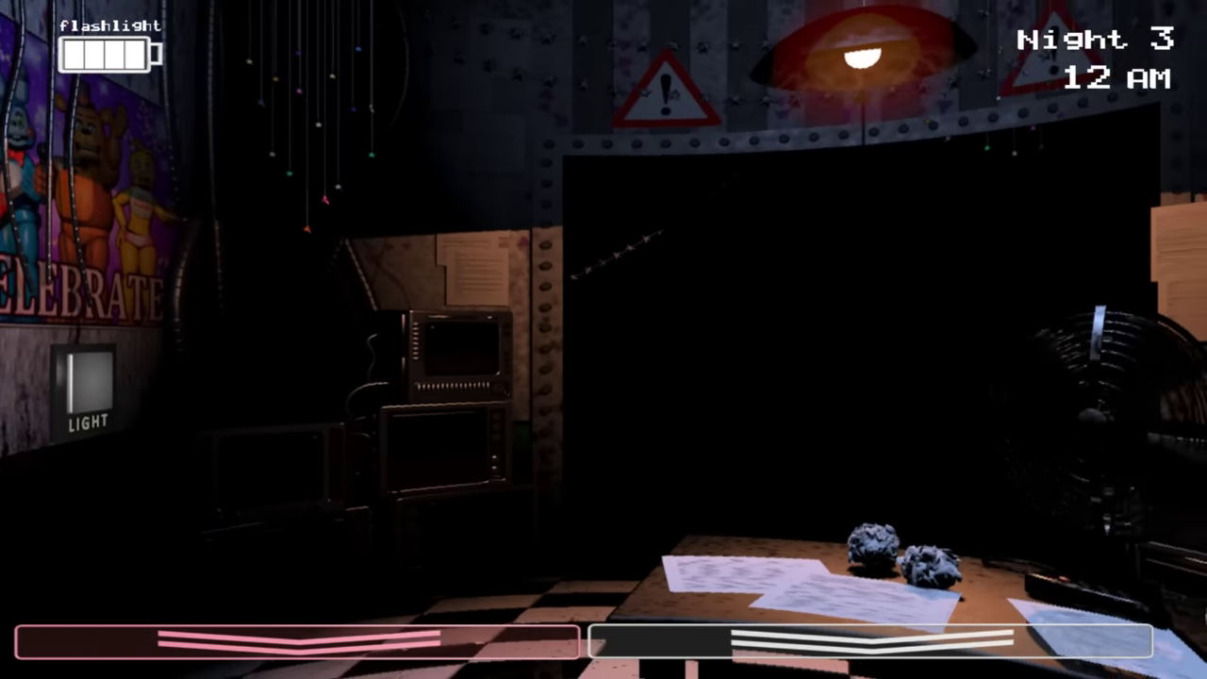
{"action": "key", "text": "ctrl"}
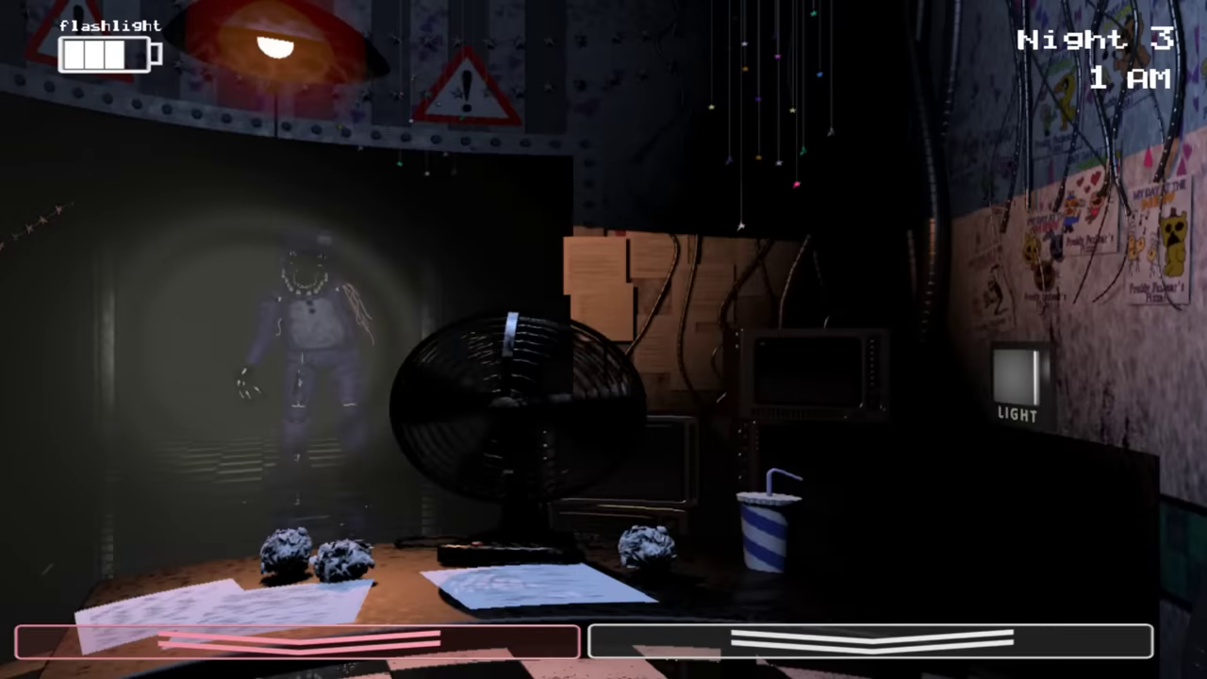
Check the right vent and hallway, wind the music box, then check both vents
{"action": "left_click", "coordinate": [1017, 377]}
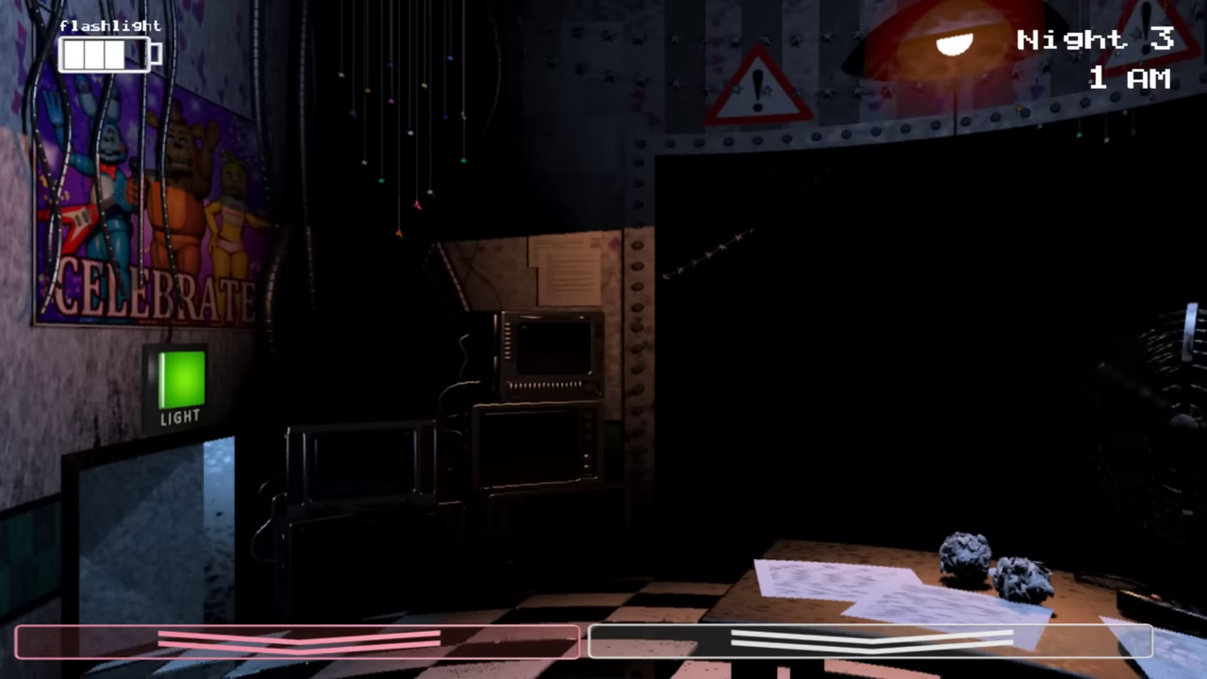
{"action": "key", "text": "ctrl"}
{"action": "key", "text": "ctrl"}
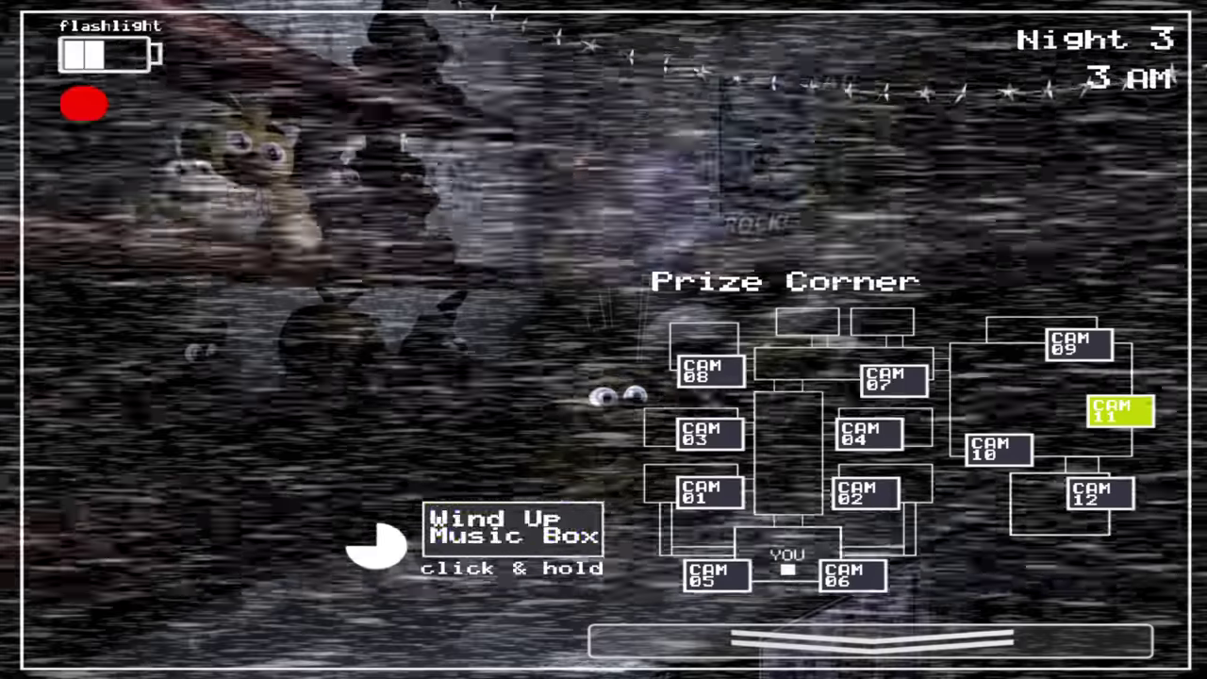
{"action": "left_click", "coordinate": [514, 536]}
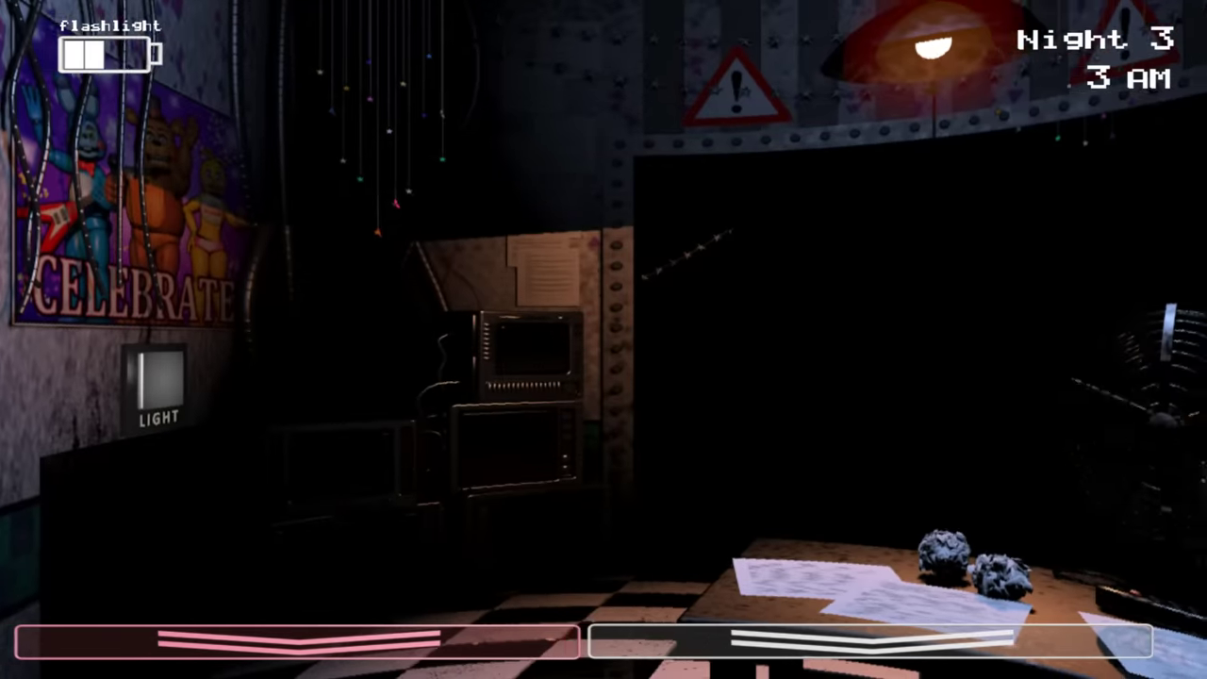
{"action": "left_click", "coordinate": [868, 642]}
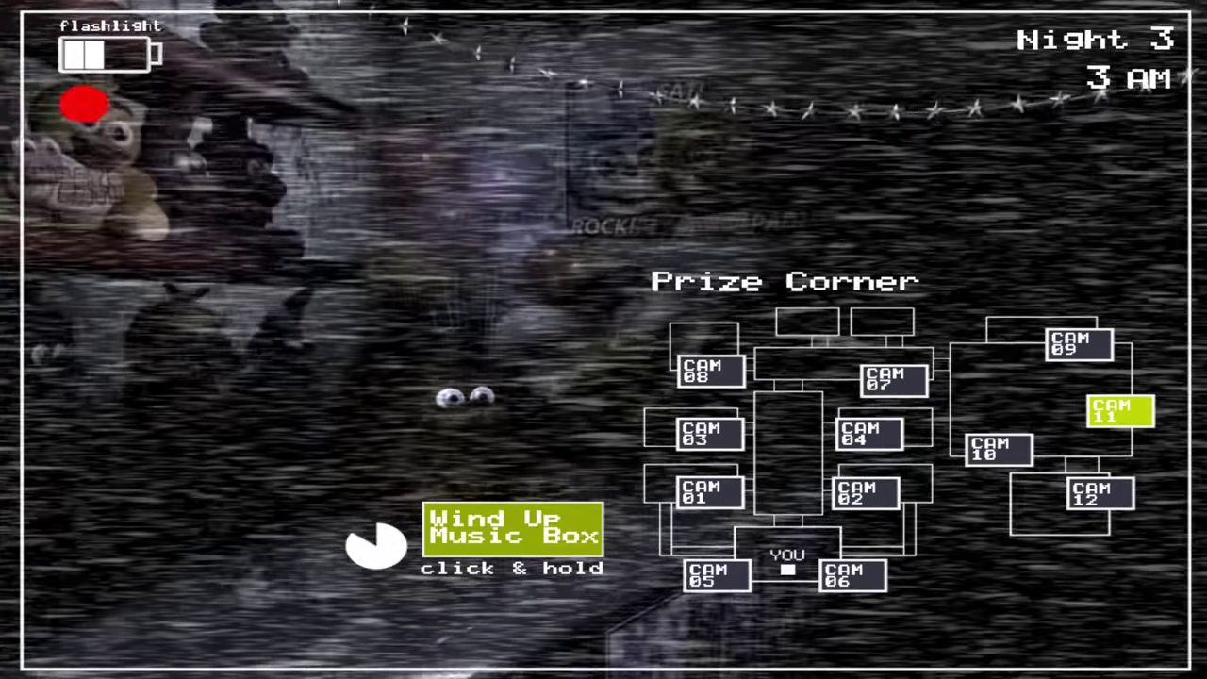
{"action": "left_click", "coordinate": [867, 642]}
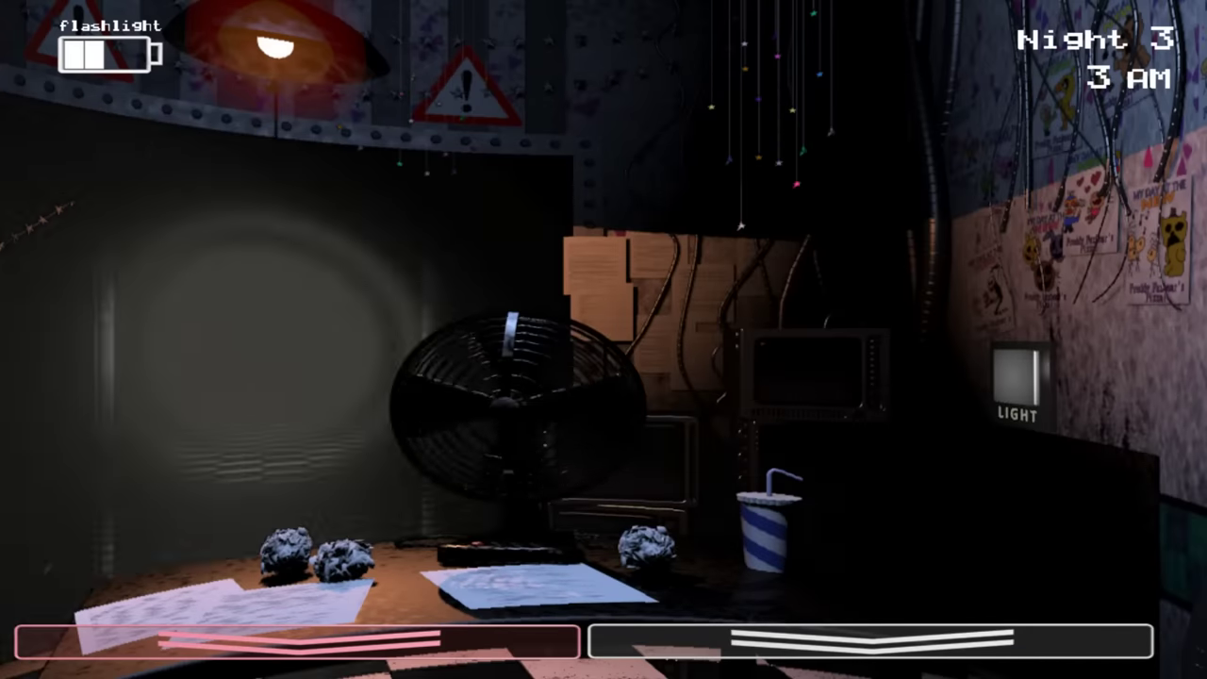
{"action": "left_click", "coordinate": [1016, 377]}
{"action": "left_click", "coordinate": [179, 377]}
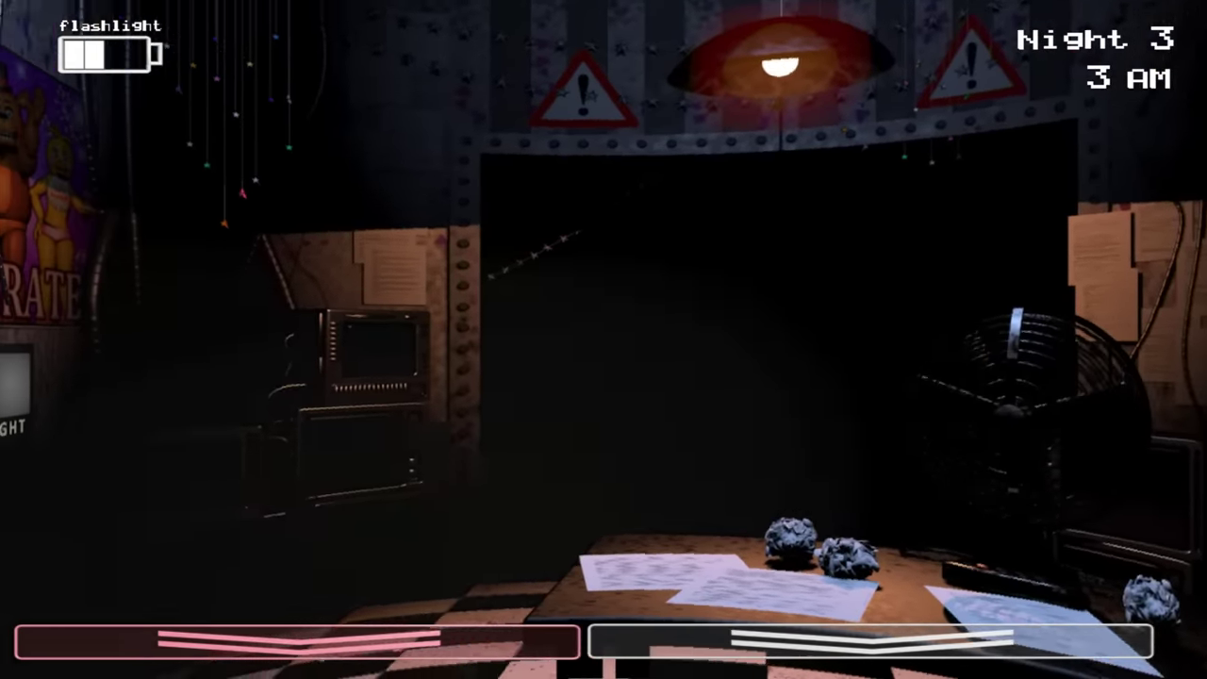
Light the animatronic in the hallway, wind the music box, and turn the flashlight off
{"action": "key", "text": "ctrl"}
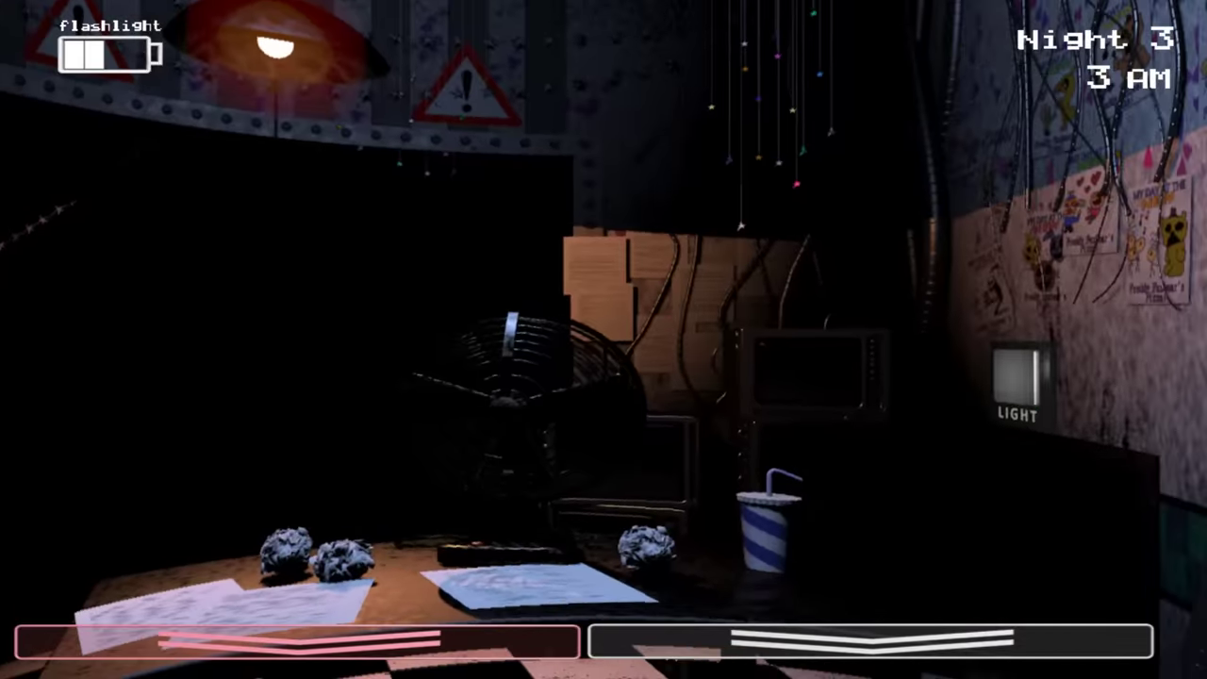
{"action": "key", "text": "ctrl"}
{"action": "left_click", "coordinate": [868, 641]}
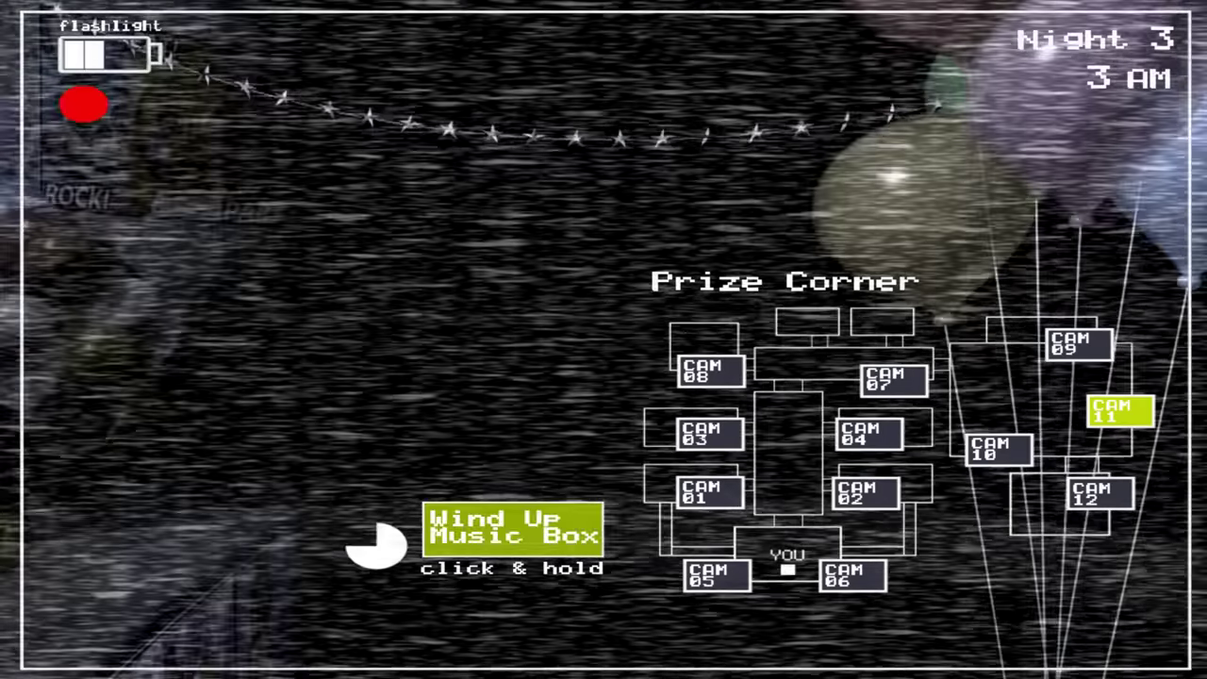
{"action": "left_click", "coordinate": [514, 528]}
{"action": "left_click", "coordinate": [868, 641]}
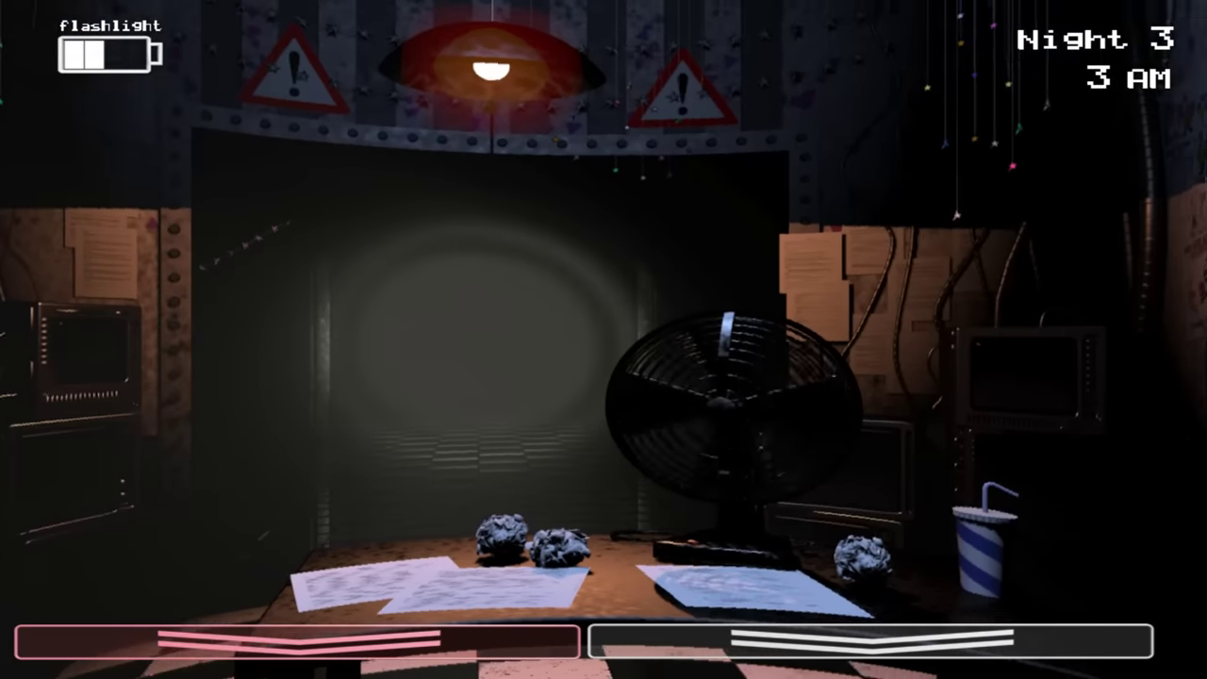
{"action": "key", "text": "Right"}
Alternate hallway flashes with repeated music box winding on Prize Corner
{"action": "left_click", "coordinate": [870, 640]}
{"action": "left_click_drag", "start_coordinate": [513, 528], "coordinate": [513, 529]}
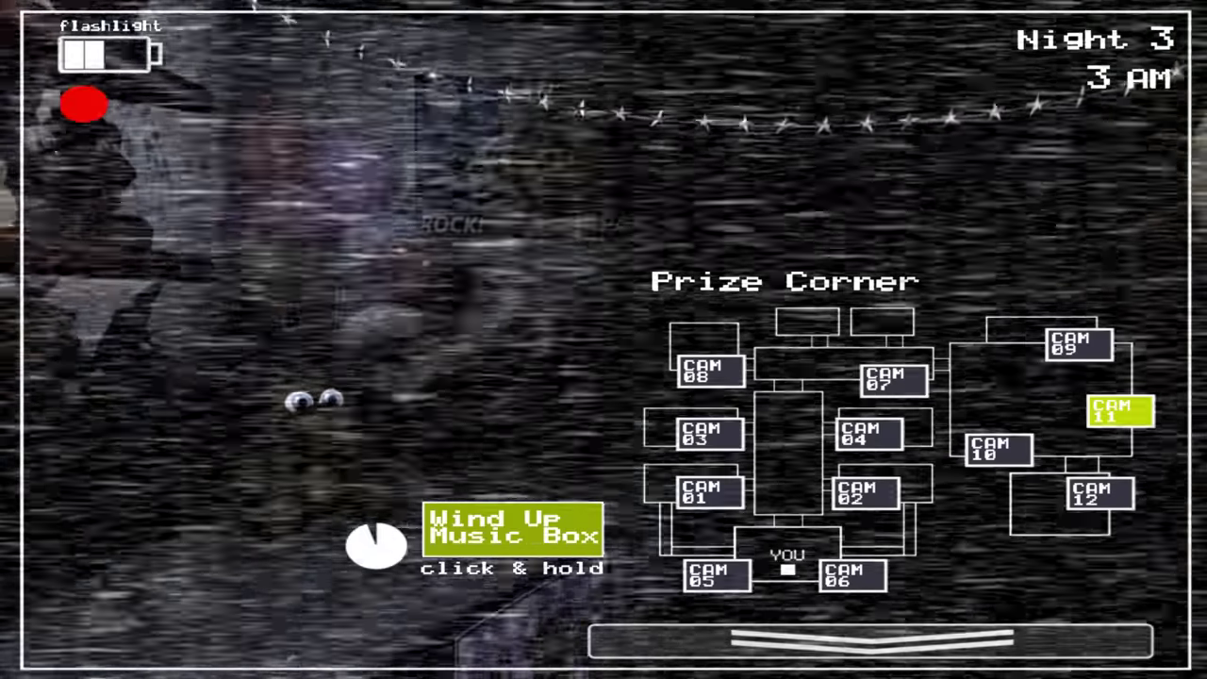
{"action": "left_click", "coordinate": [870, 640]}
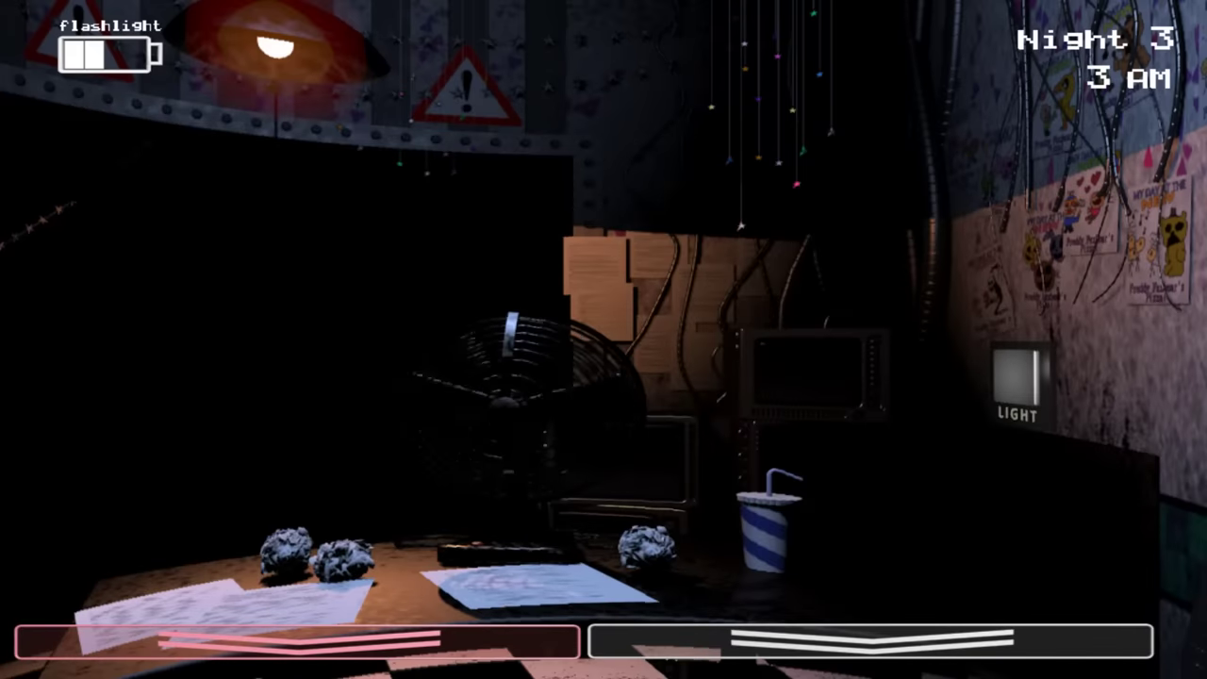
{"action": "key", "text": "Left"}
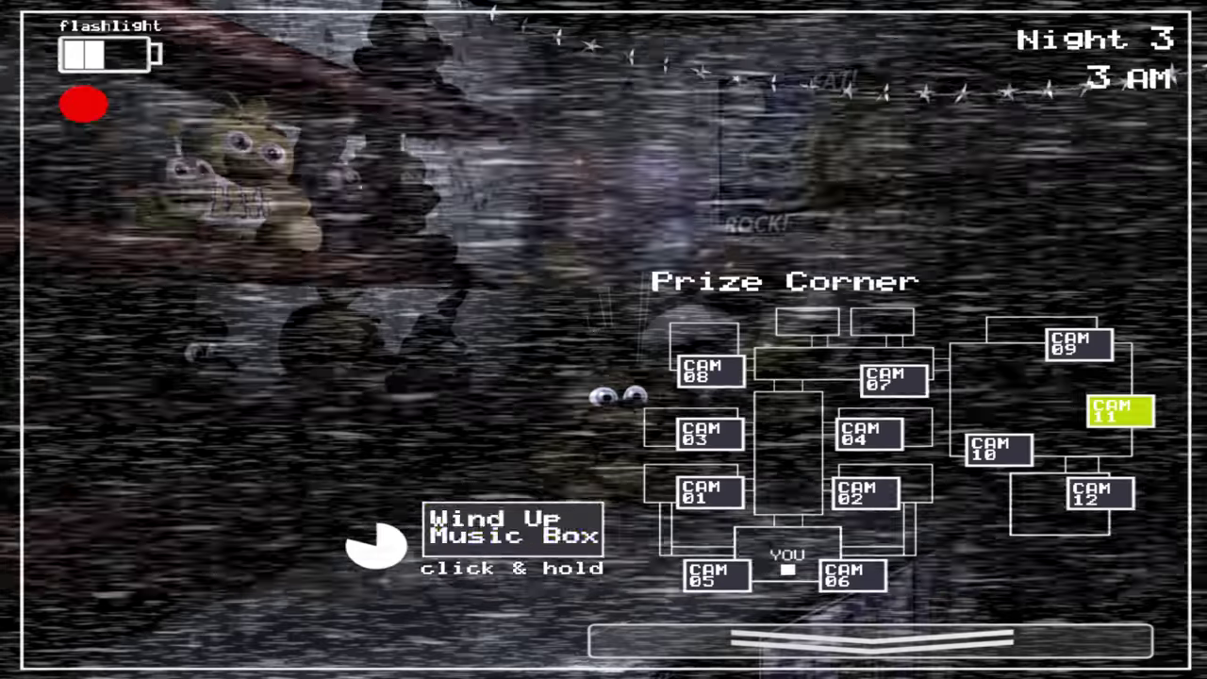
{"action": "left_click_drag", "start_coordinate": [513, 525], "coordinate": [512, 526]}
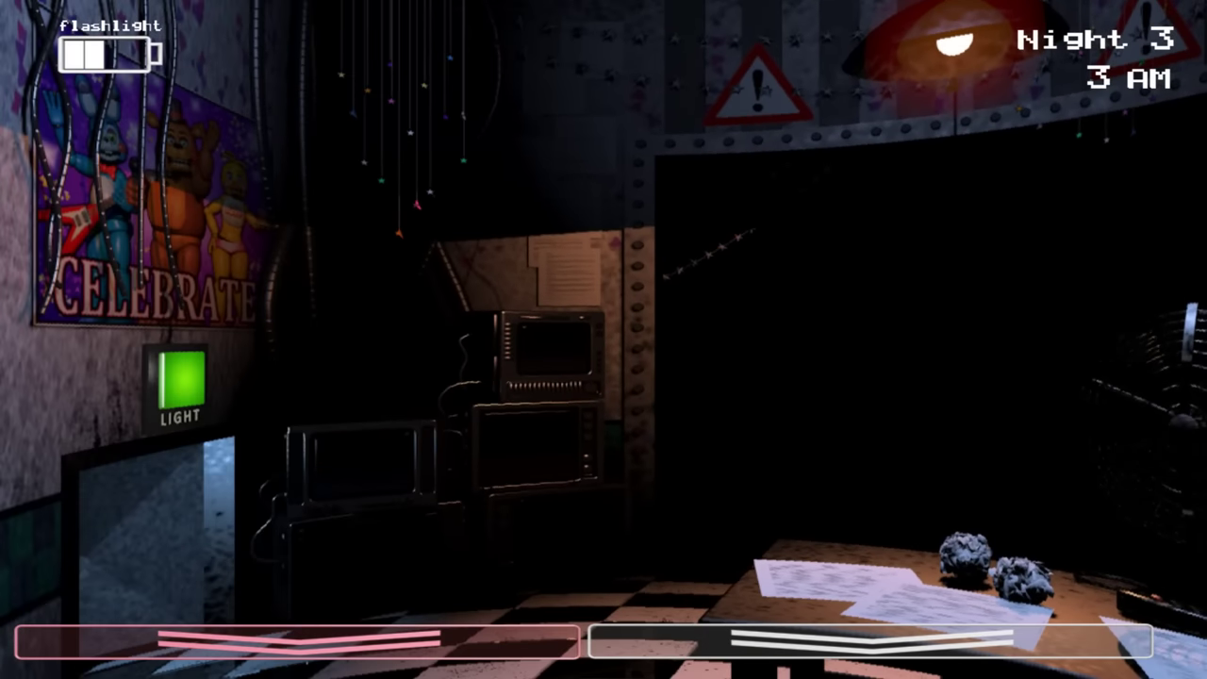
{"action": "left_click", "coordinate": [1113, 623]}
{"action": "left_click_drag", "start_coordinate": [512, 528], "coordinate": [512, 529]}
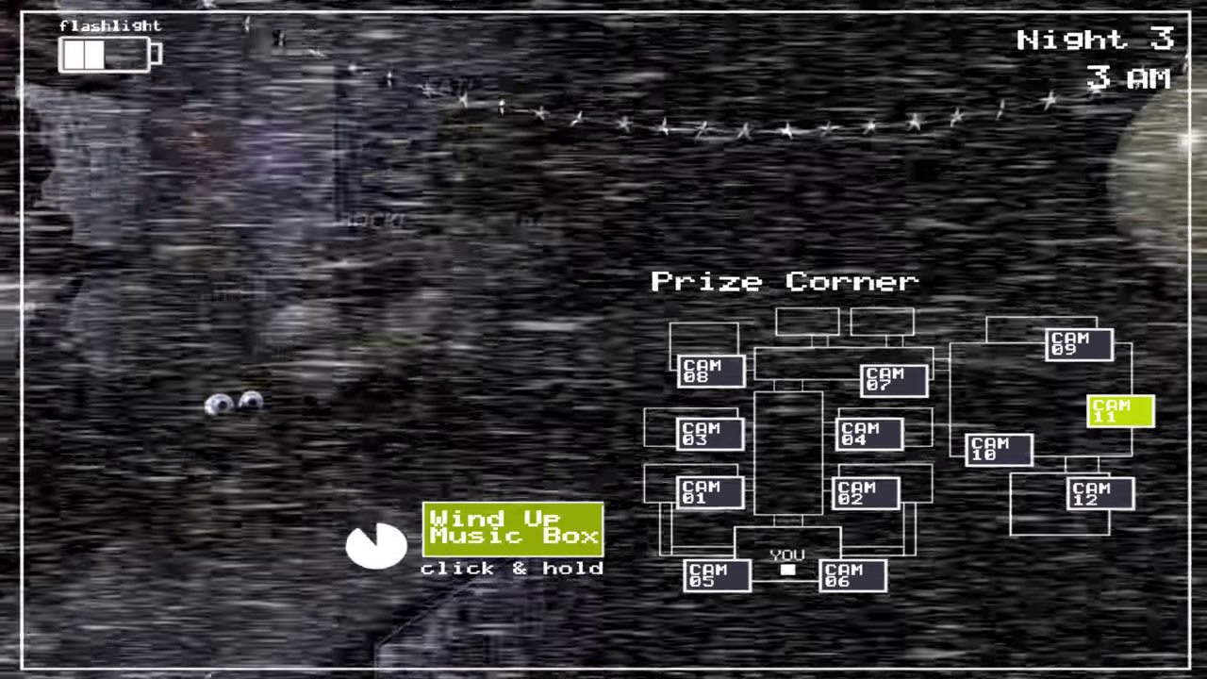
{"action": "left_click", "coordinate": [868, 642]}
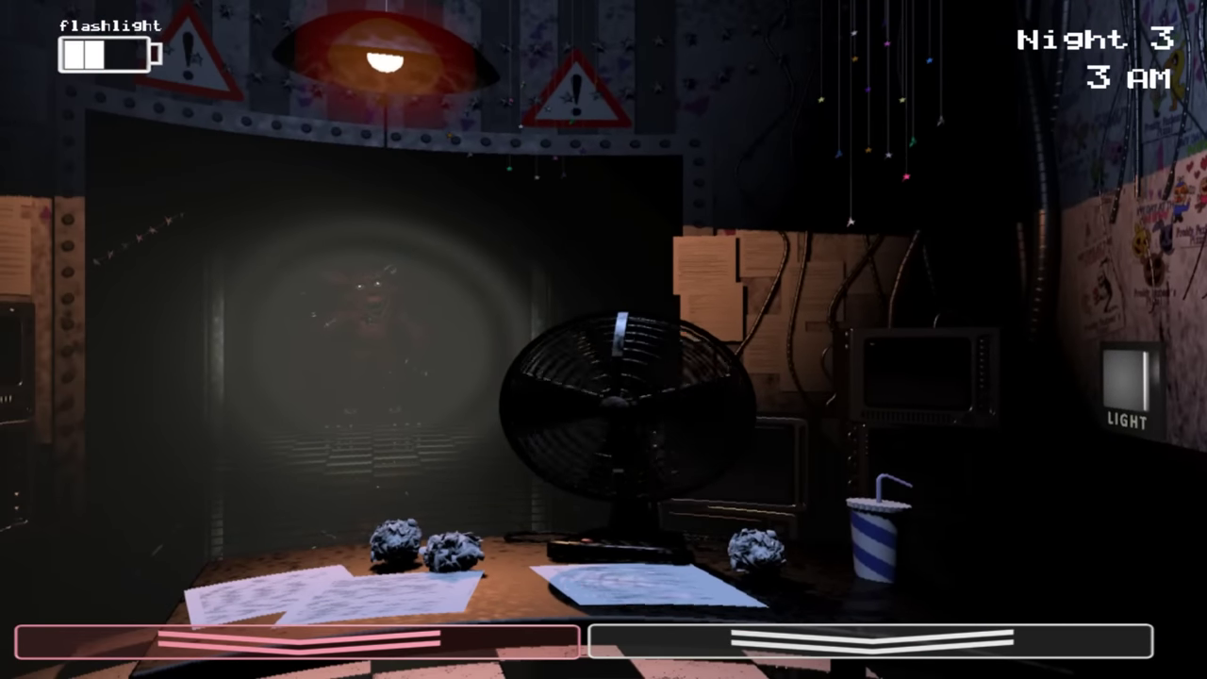
Wind the music box twice more and light the hallway
{"action": "left_click", "coordinate": [868, 642]}
{"action": "left_click_drag", "start_coordinate": [512, 528], "coordinate": [512, 528]}
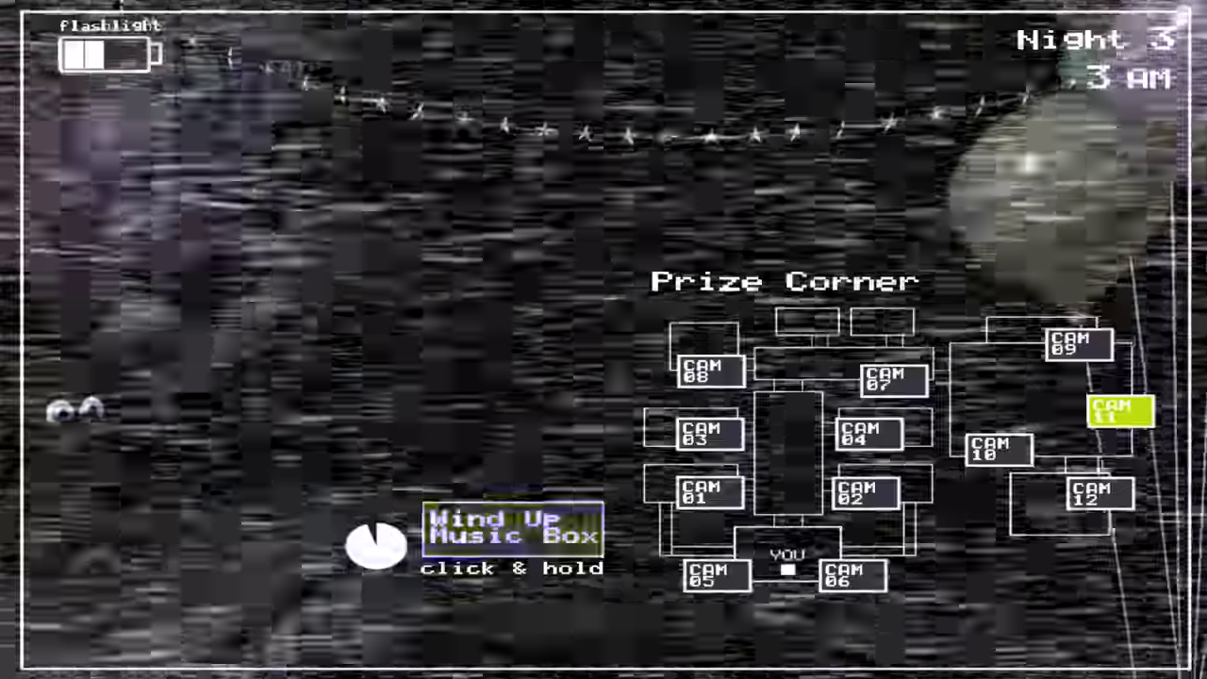
{"action": "left_click", "coordinate": [868, 641]}
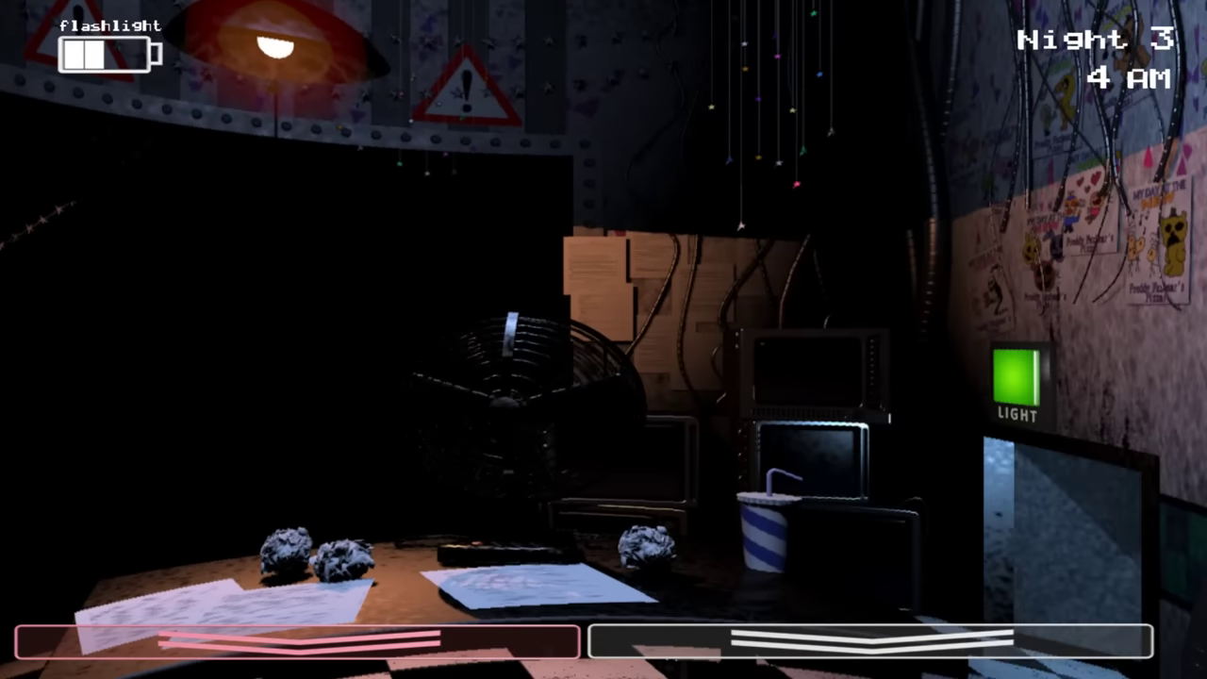
{"action": "left_click", "coordinate": [868, 641]}
{"action": "left_click", "coordinate": [514, 528]}
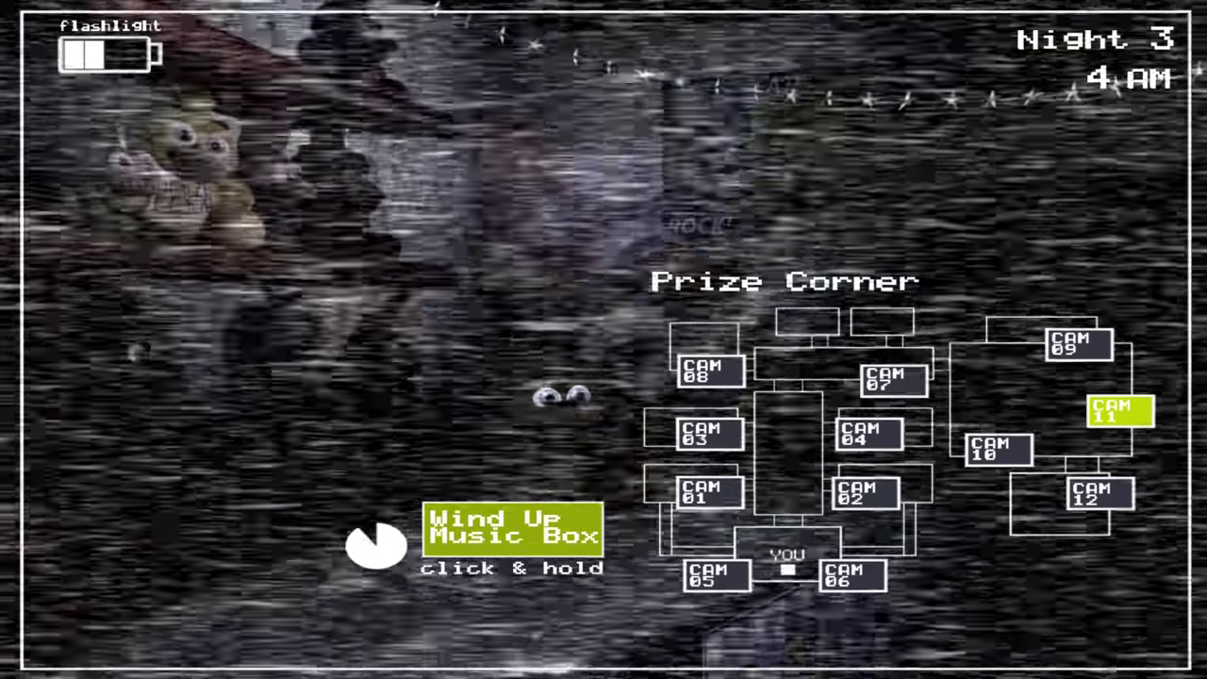
{"action": "left_click", "coordinate": [868, 641]}
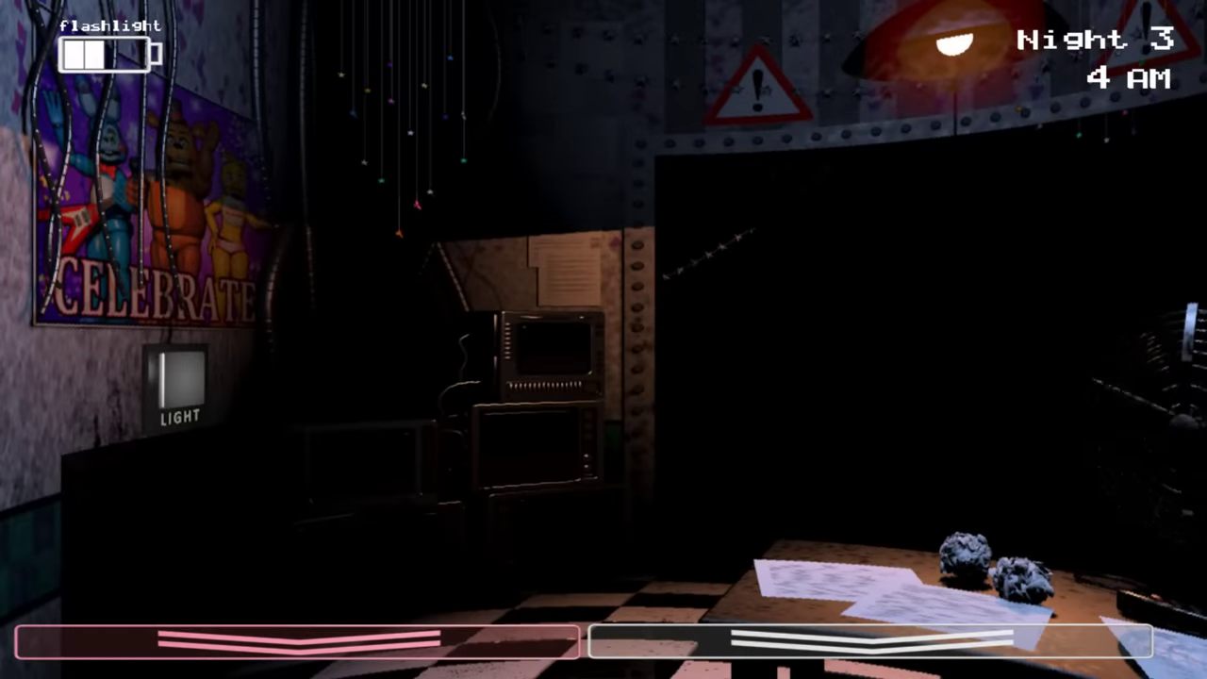
{"action": "key", "text": "ctrl"}
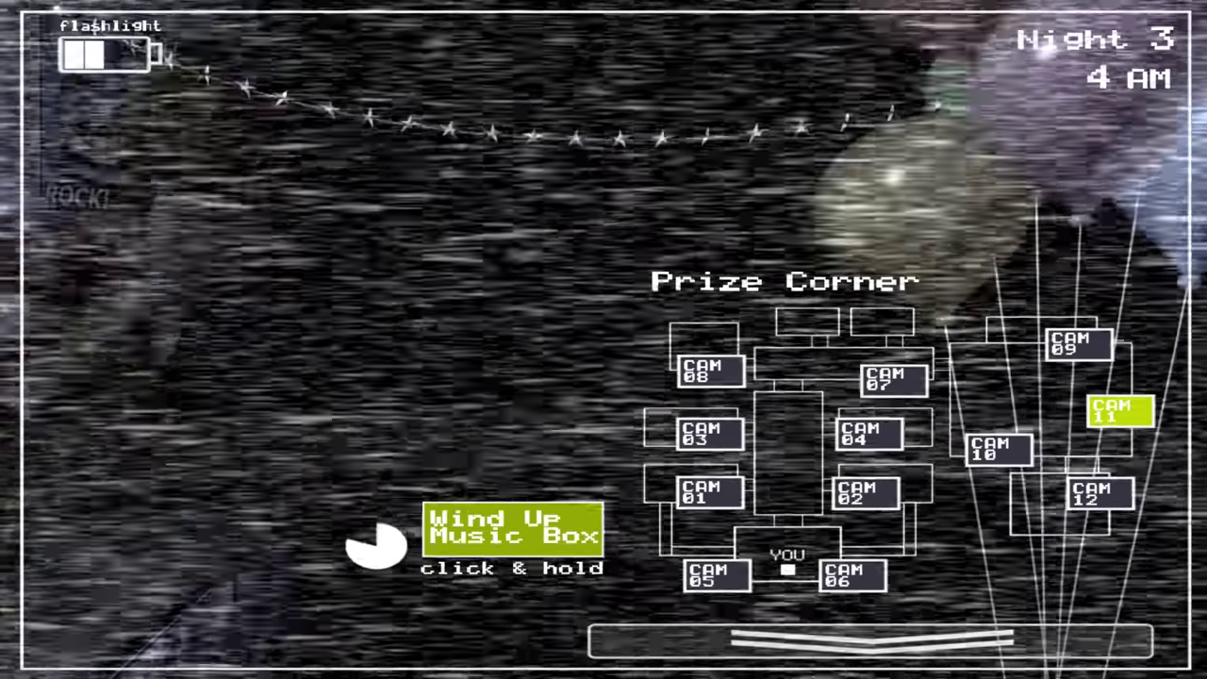
{"action": "left_click", "coordinate": [869, 641]}
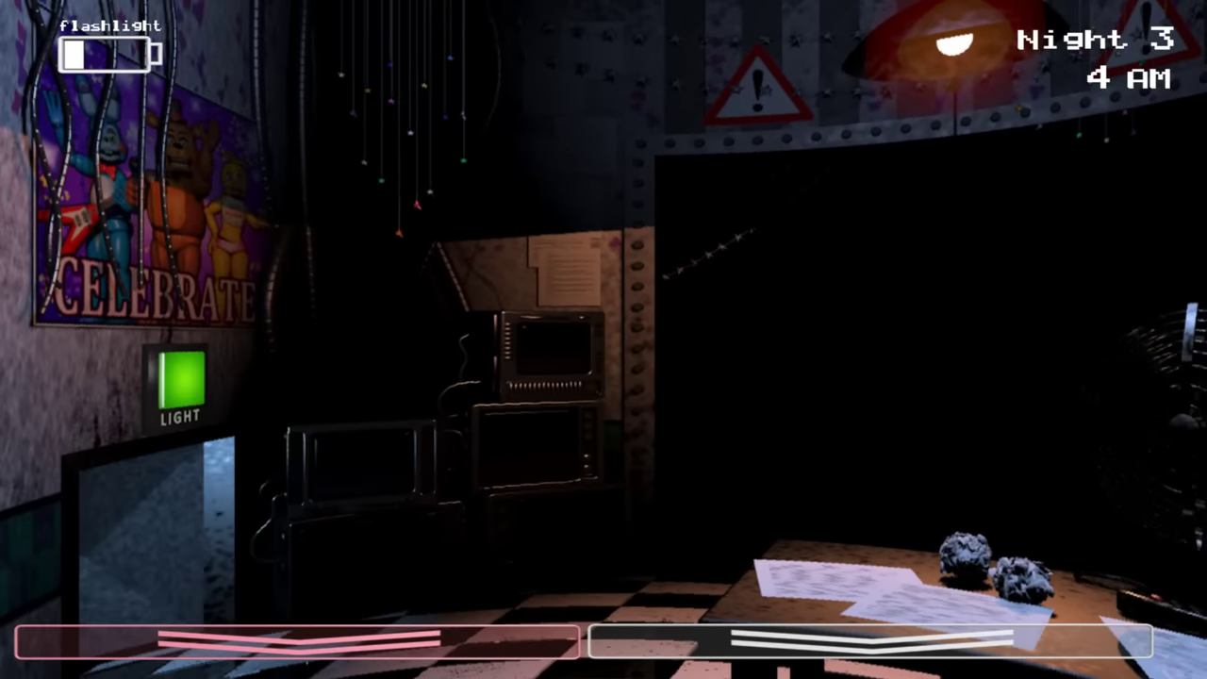
Light the hallway, wind the music box once more, and flash the hallway again
{"action": "key", "text": "ctrl"}
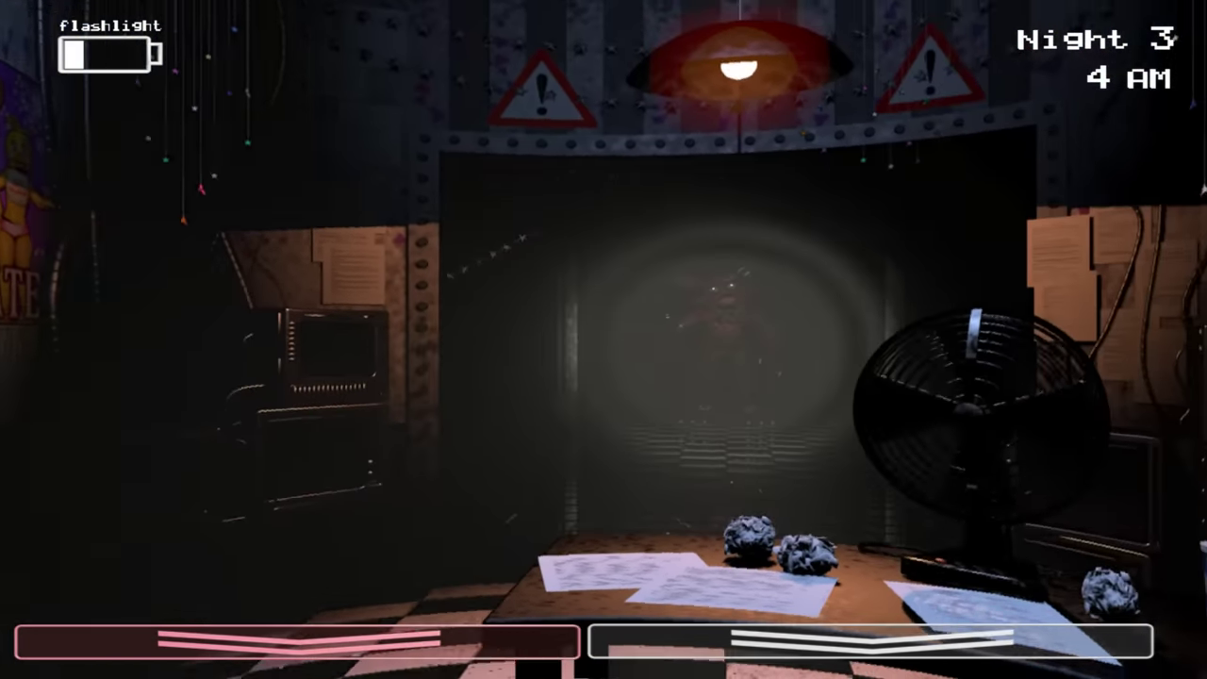
{"action": "left_click", "coordinate": [868, 642]}
{"action": "left_click_drag", "start_coordinate": [514, 529], "coordinate": [515, 528]}
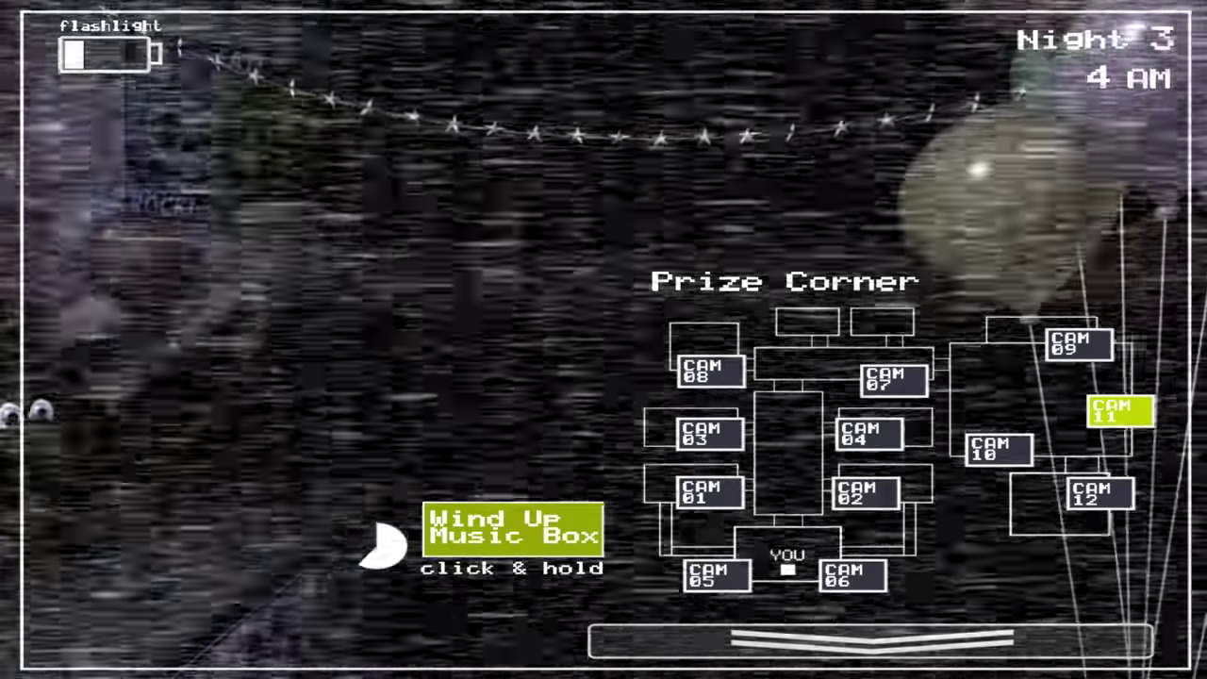
{"action": "left_click", "coordinate": [868, 642]}
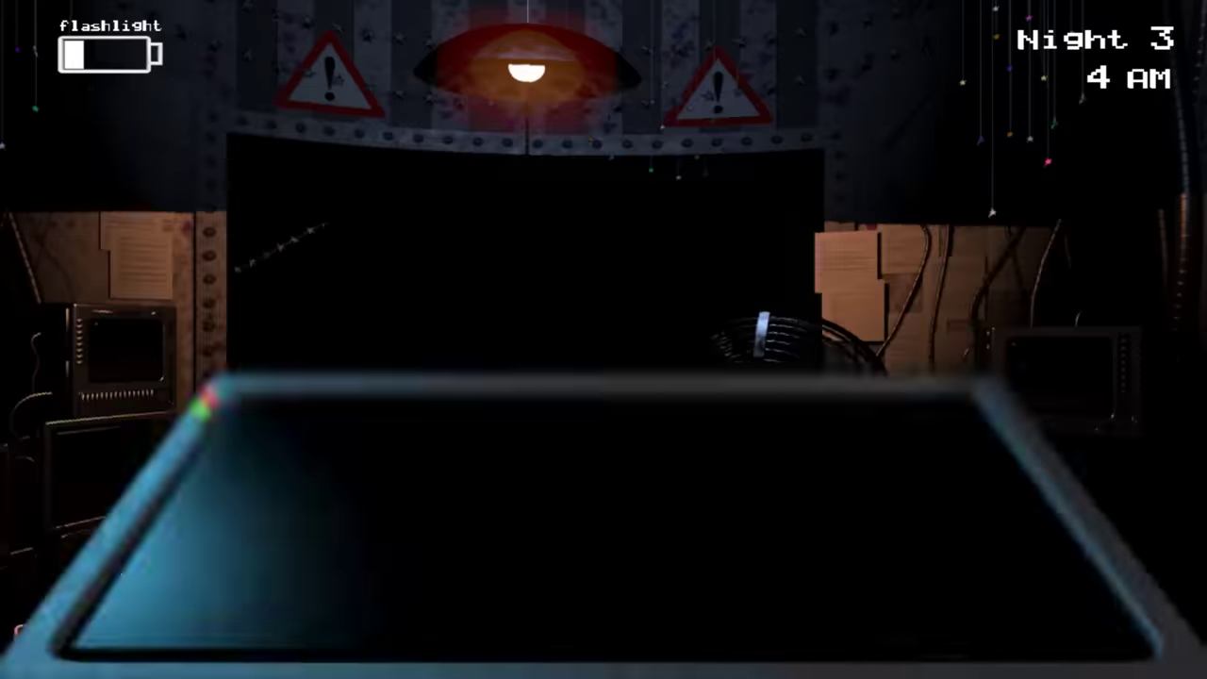
{"action": "key", "text": "ctrl"}
{"action": "key", "text": "ctrl"}
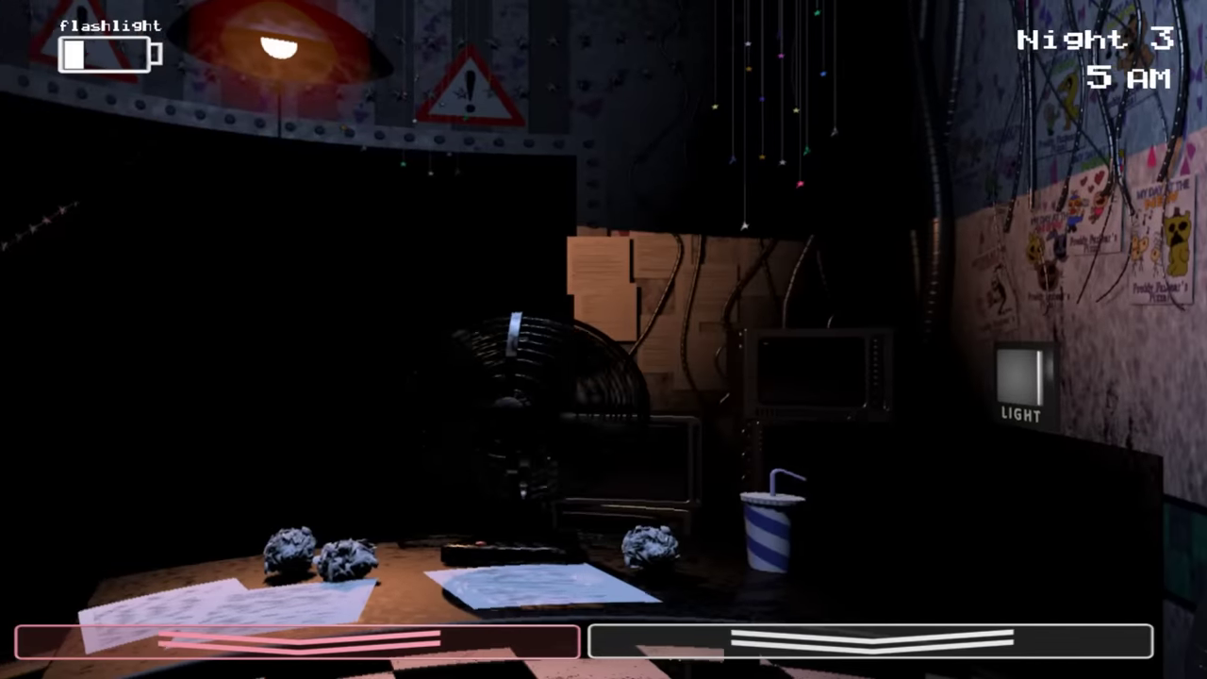
Check both vents twice and the right vent for Freddy until 6 AM starts Night 4
{"action": "left_click", "coordinate": [1017, 375]}
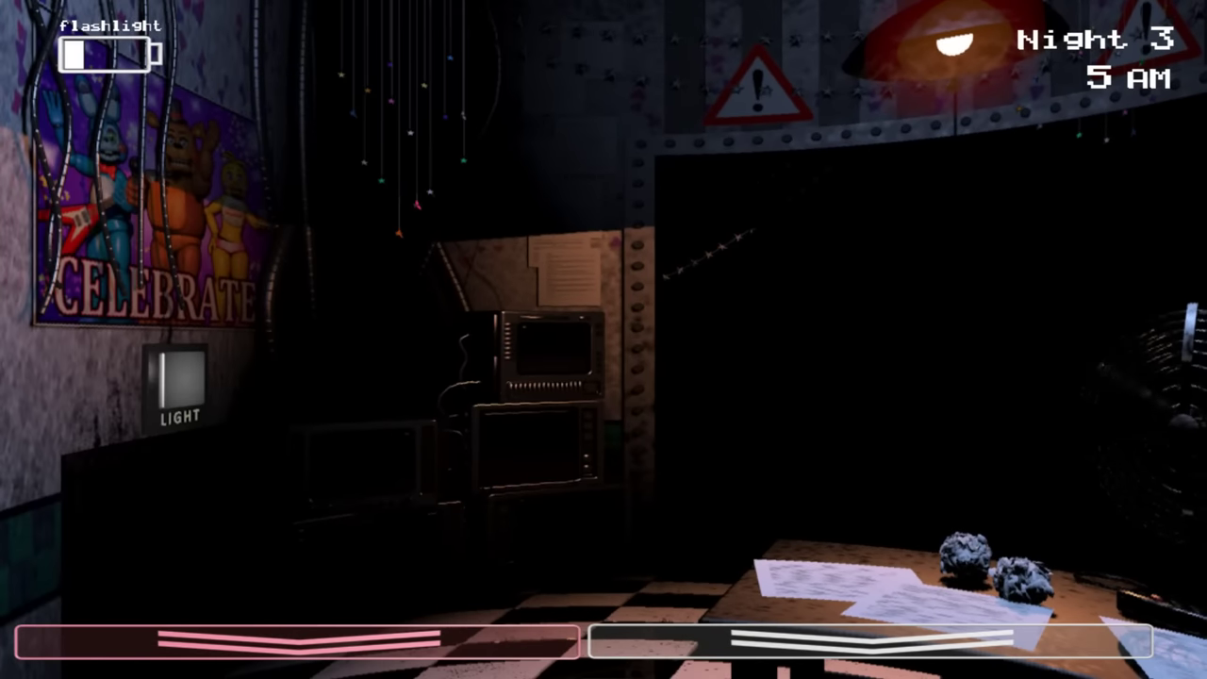
{"action": "left_click", "coordinate": [180, 382]}
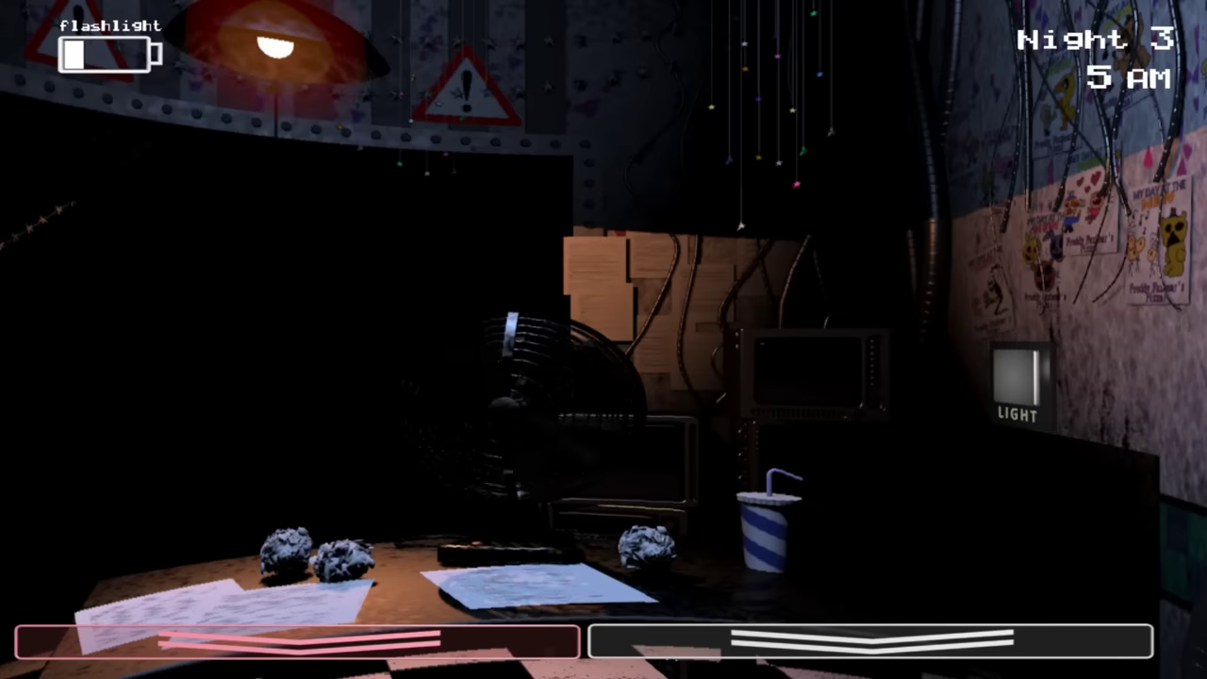
{"action": "left_click", "coordinate": [1017, 375]}
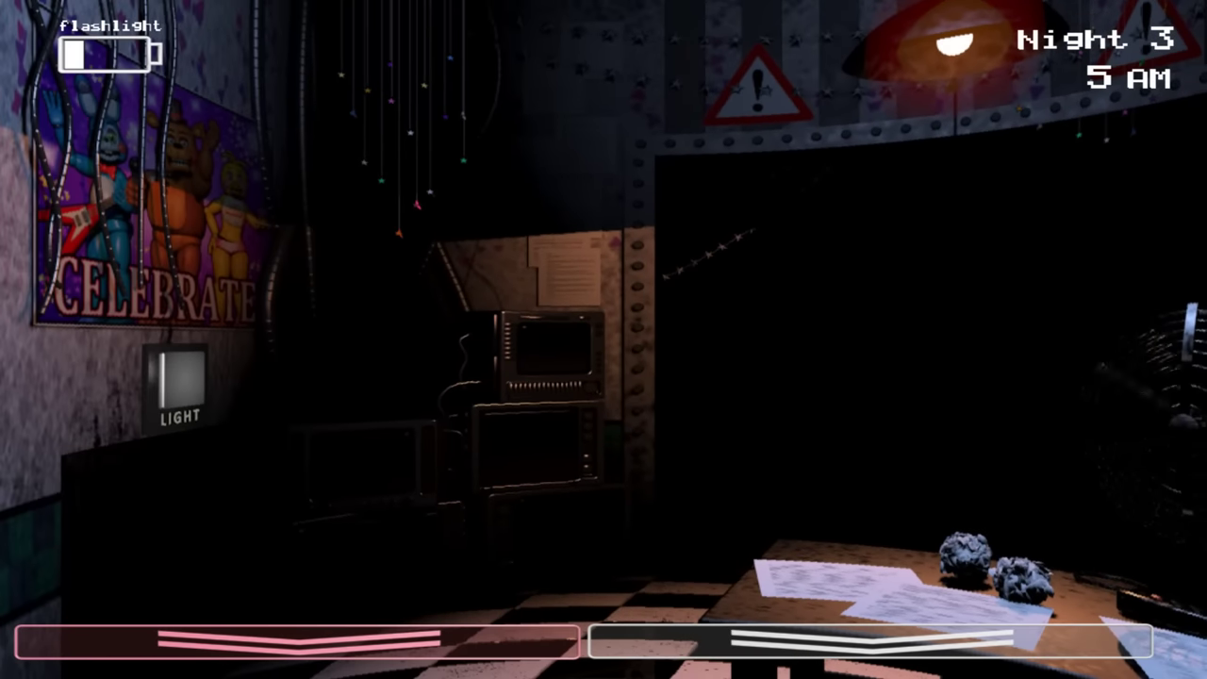
{"action": "left_click", "coordinate": [179, 382]}
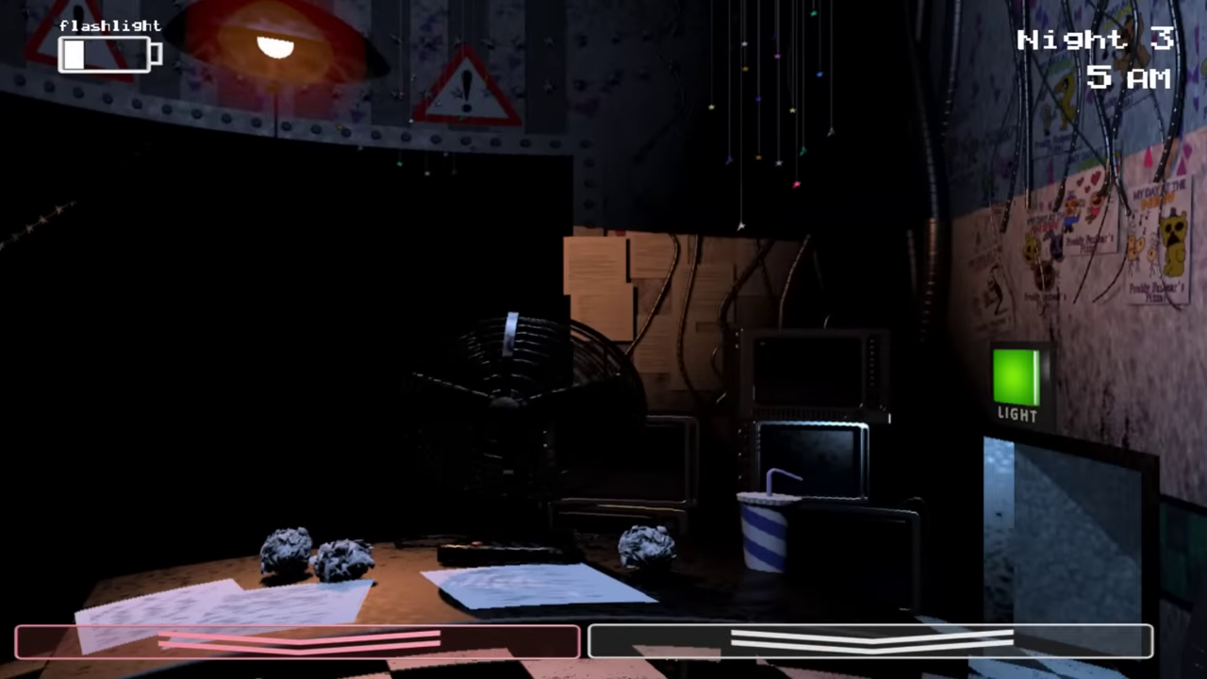
{"action": "key", "text": "ctrl"}
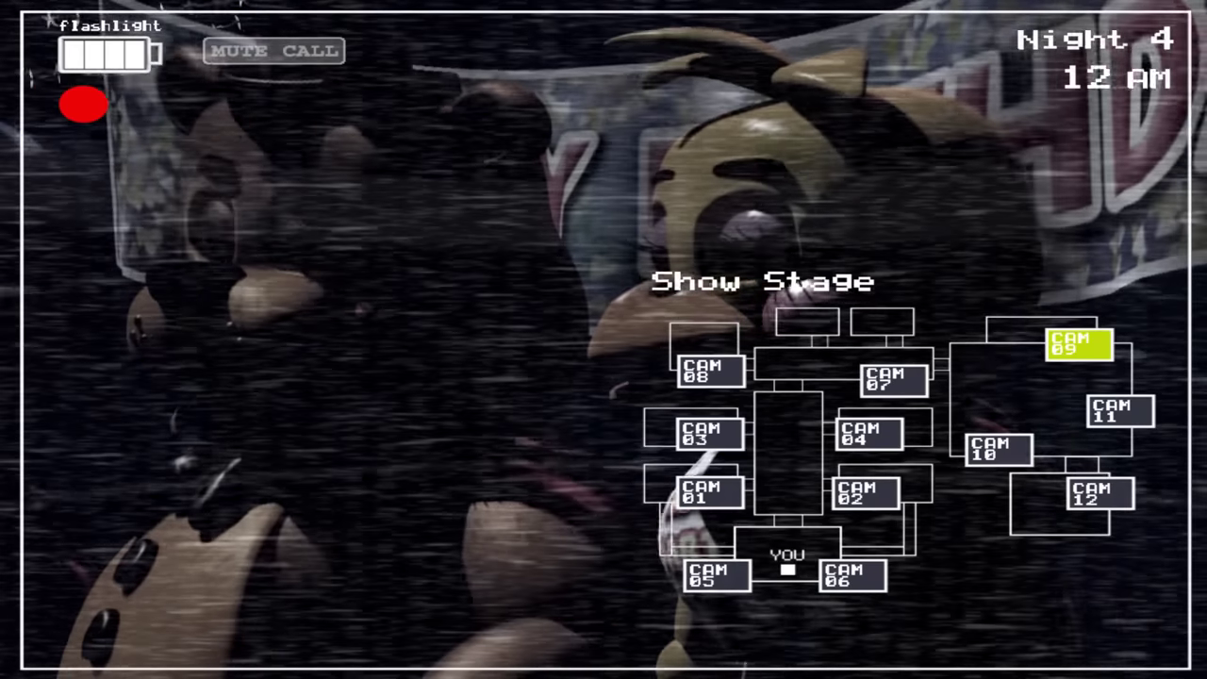
Wind the Prize Corner music box on CAM 11, then return to the office
{"action": "left_click", "coordinate": [1121, 412]}
{"action": "left_click_drag", "start_coordinate": [512, 529], "coordinate": [512, 528]}
{"action": "left_click", "coordinate": [877, 641]}
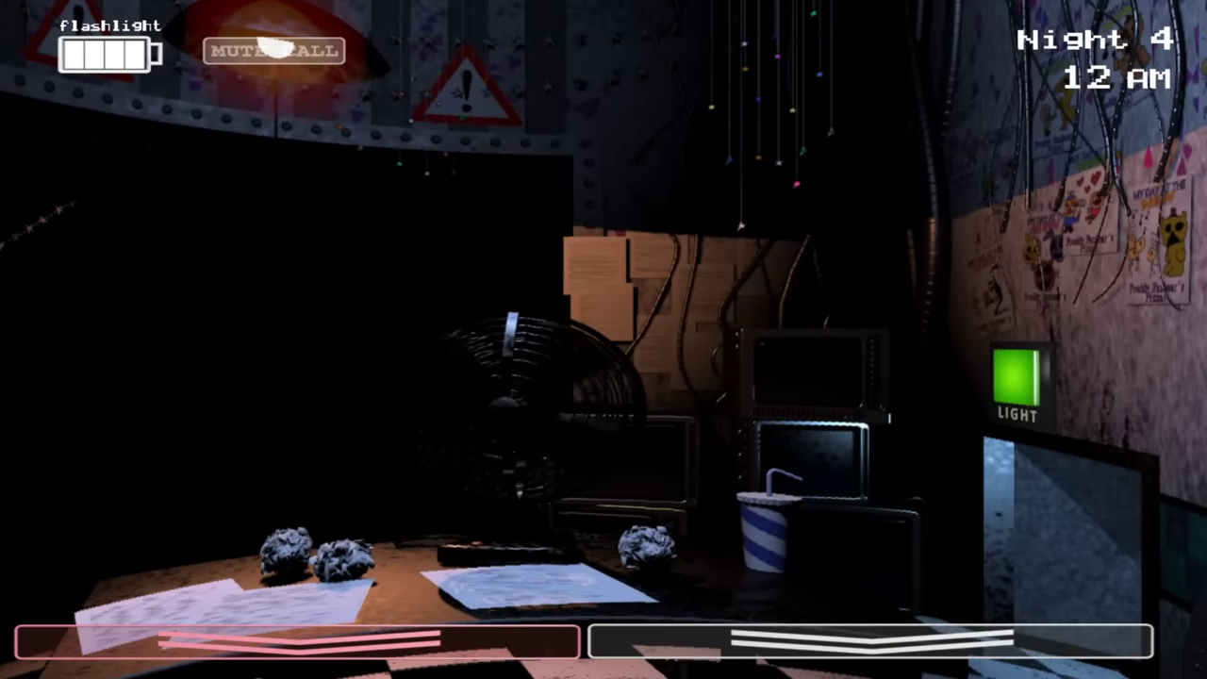
Wind the Prize Corner music box further, then watch the office again
{"action": "left_click", "coordinate": [868, 641]}
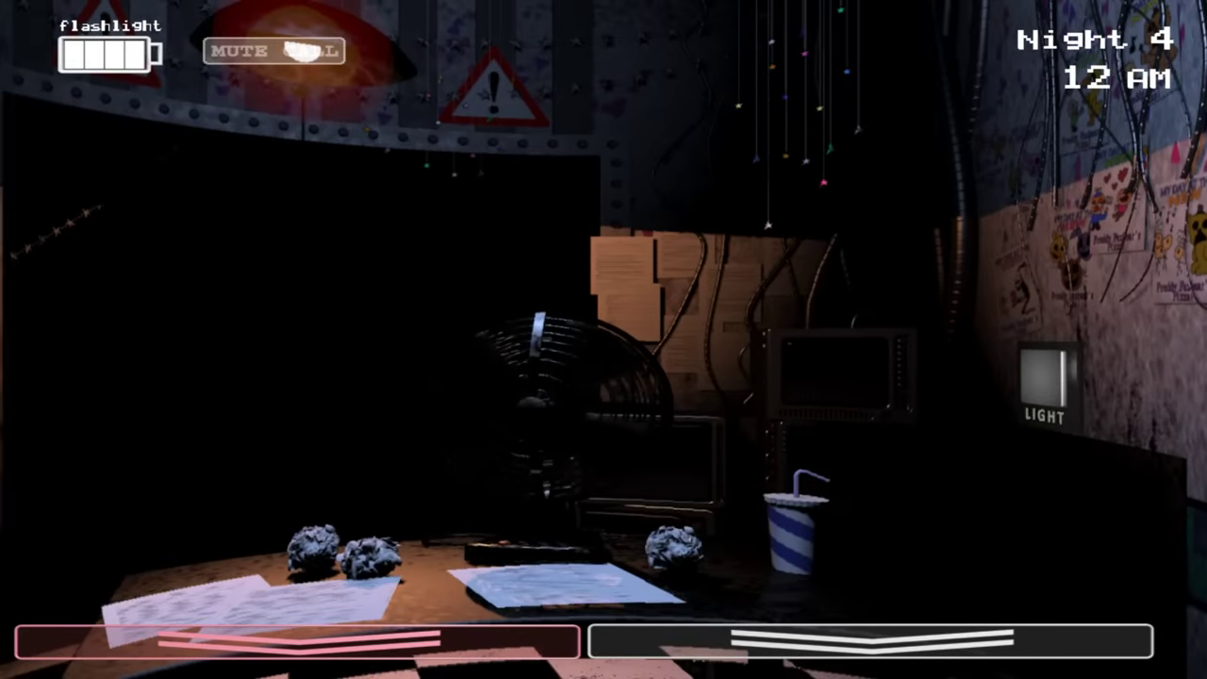
{"action": "left_click", "coordinate": [868, 640]}
{"action": "left_click", "coordinate": [514, 528]}
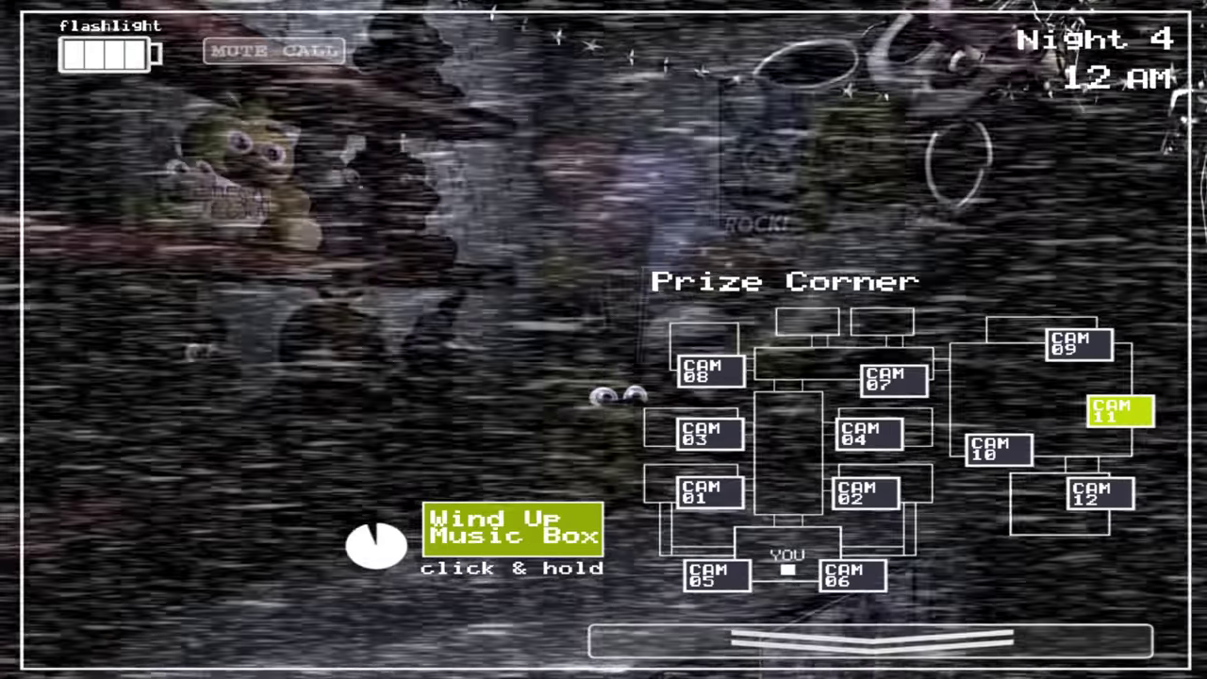
{"action": "left_click", "coordinate": [868, 642]}
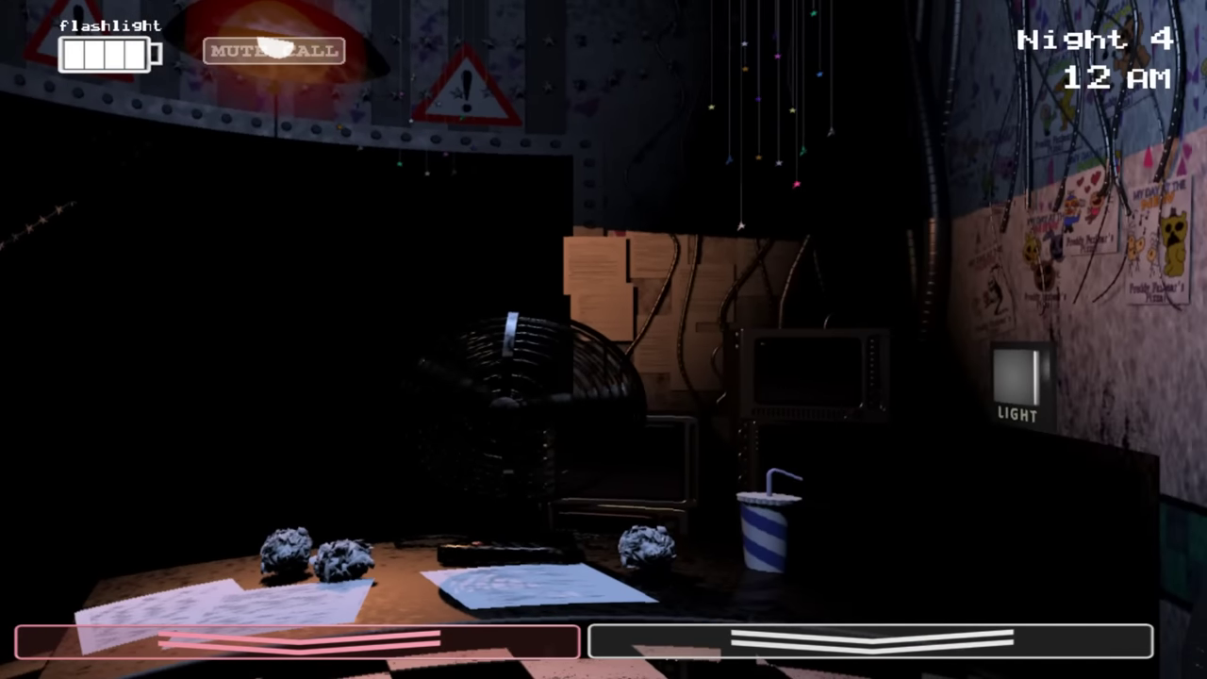
Alternate quick Prize Corner checks with office views to monitor the music box
{"action": "left_click", "coordinate": [867, 641]}
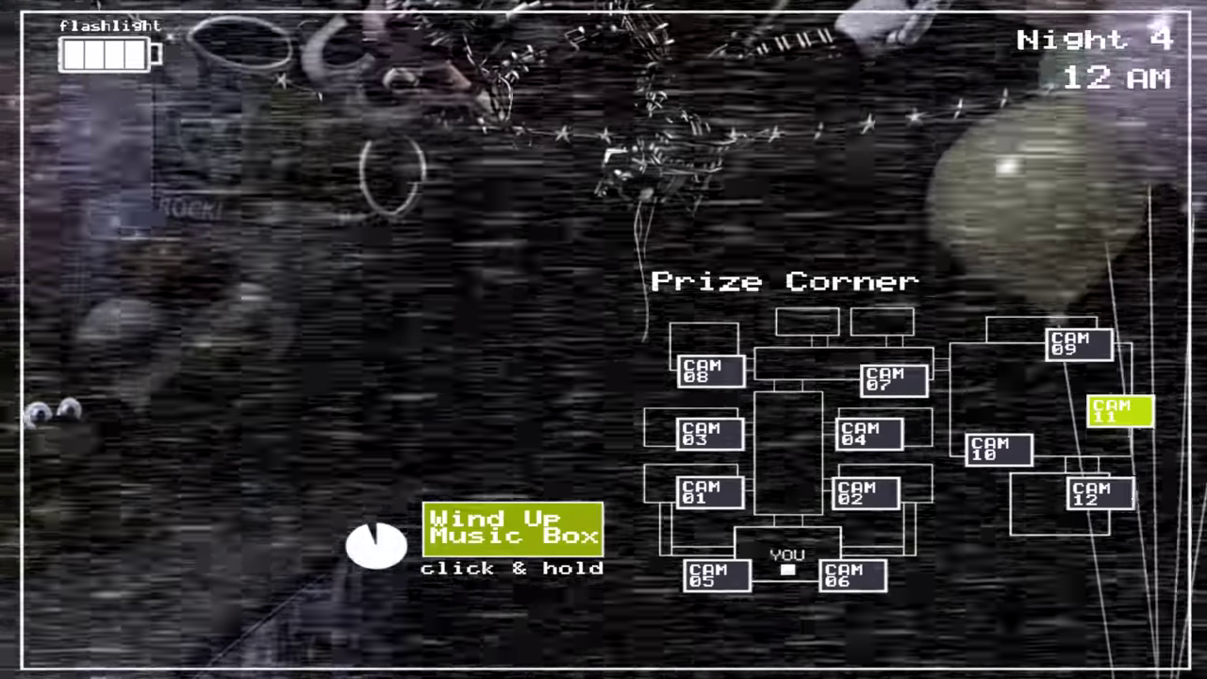
{"action": "left_click", "coordinate": [604, 651]}
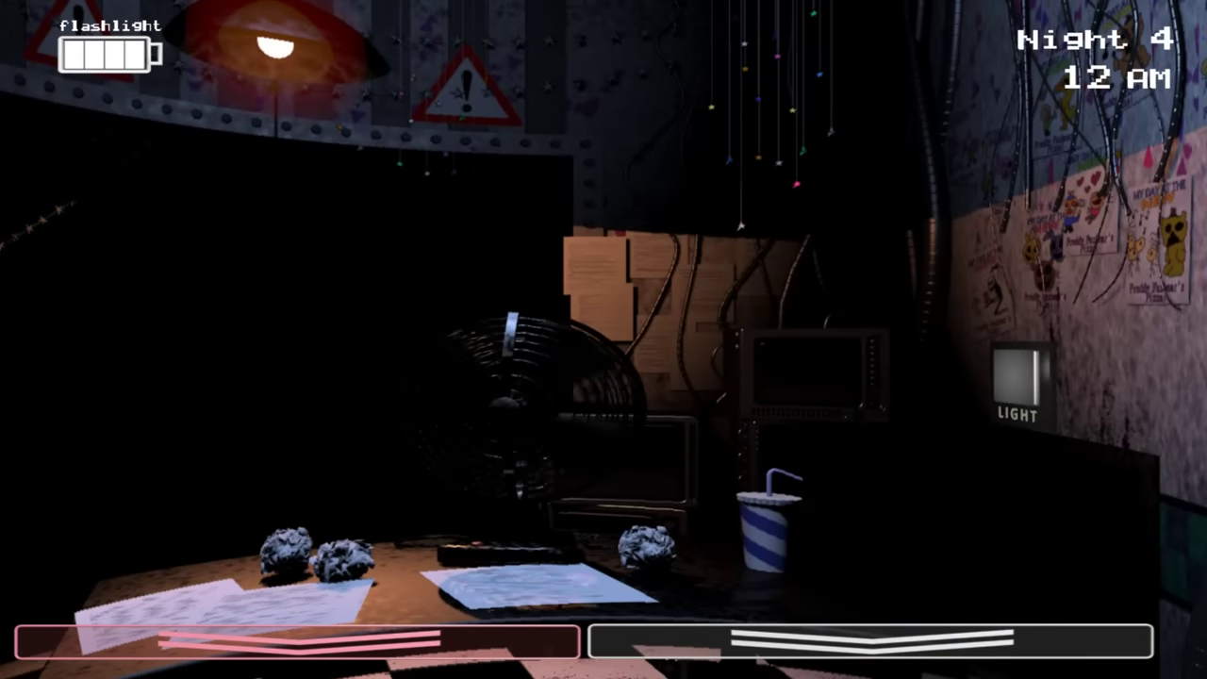
{"action": "left_click", "coordinate": [868, 642]}
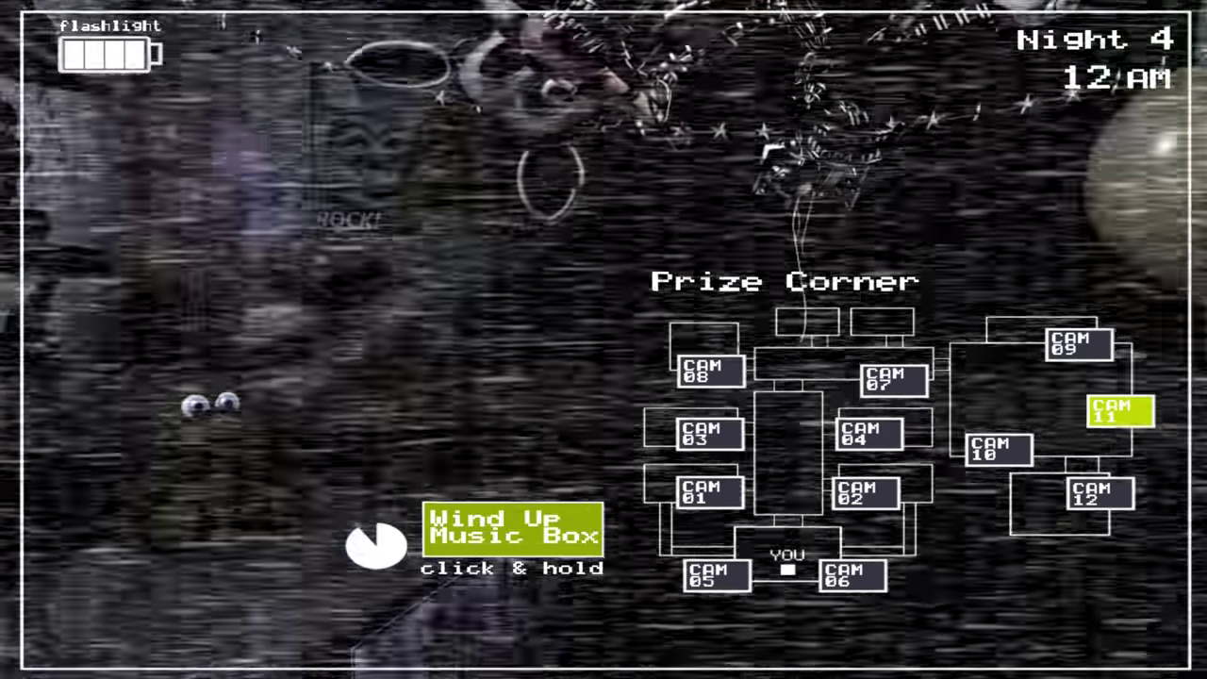
{"action": "left_click", "coordinate": [603, 651]}
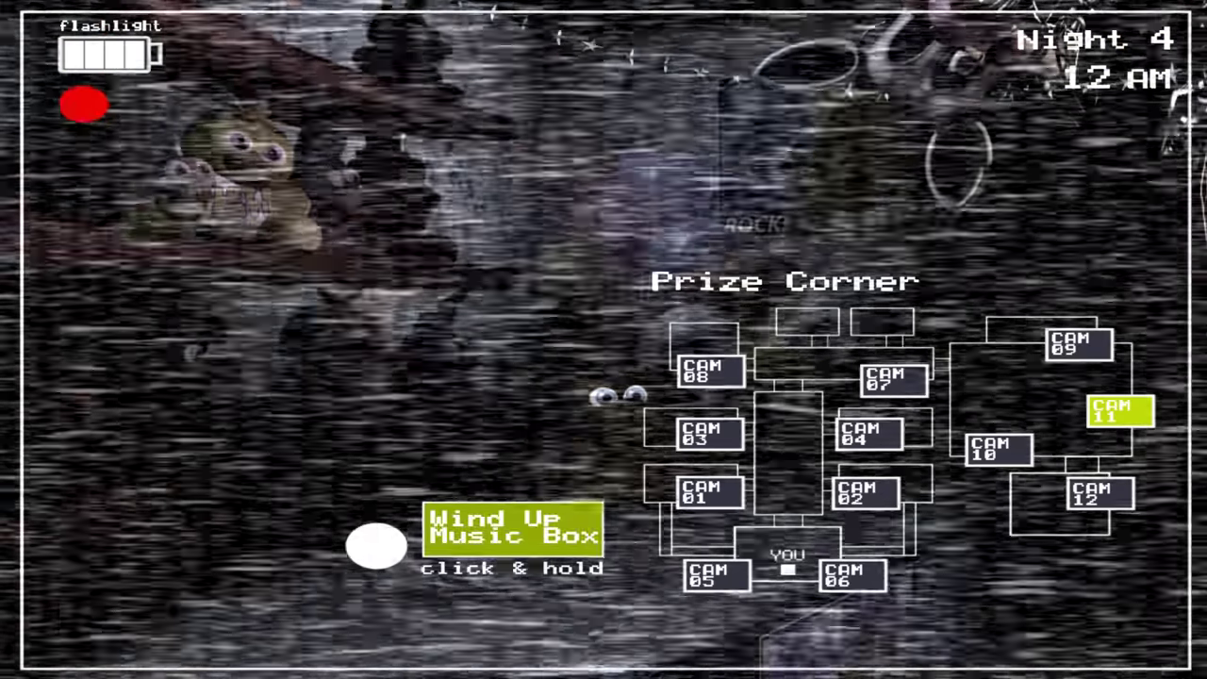
{"action": "left_click", "coordinate": [868, 642]}
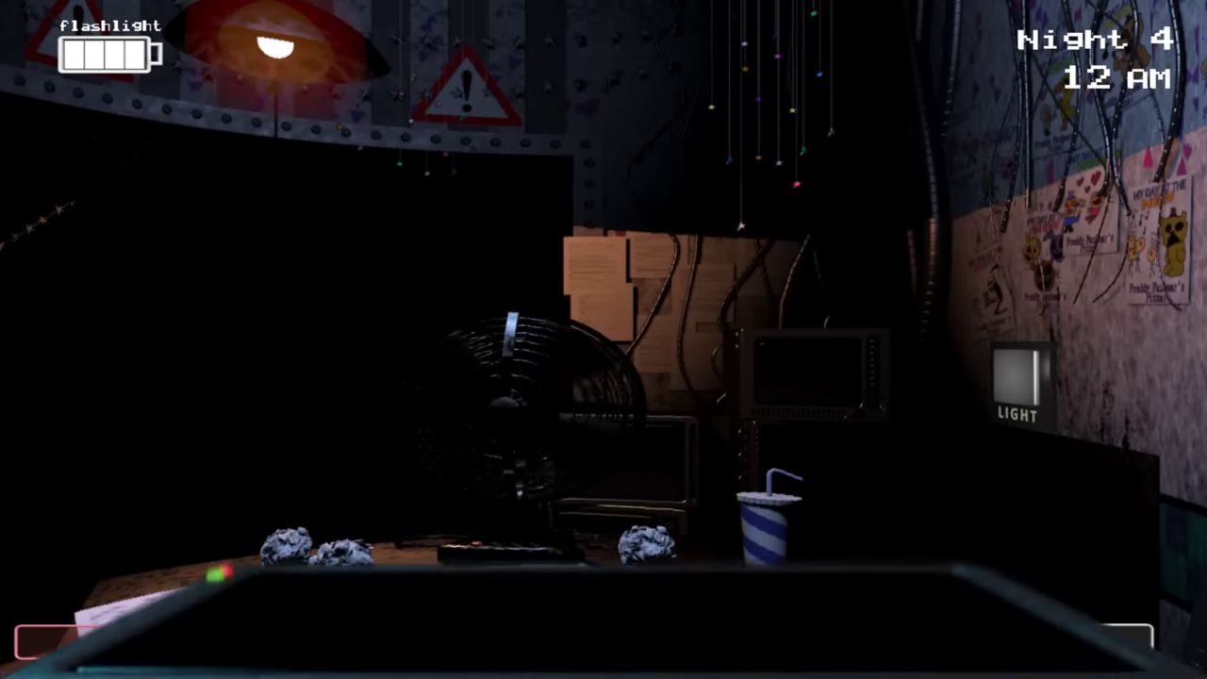
Recheck Prize Corner, glance left in the office, then return to CAM 11 for winding
{"action": "left_click", "coordinate": [1122, 641]}
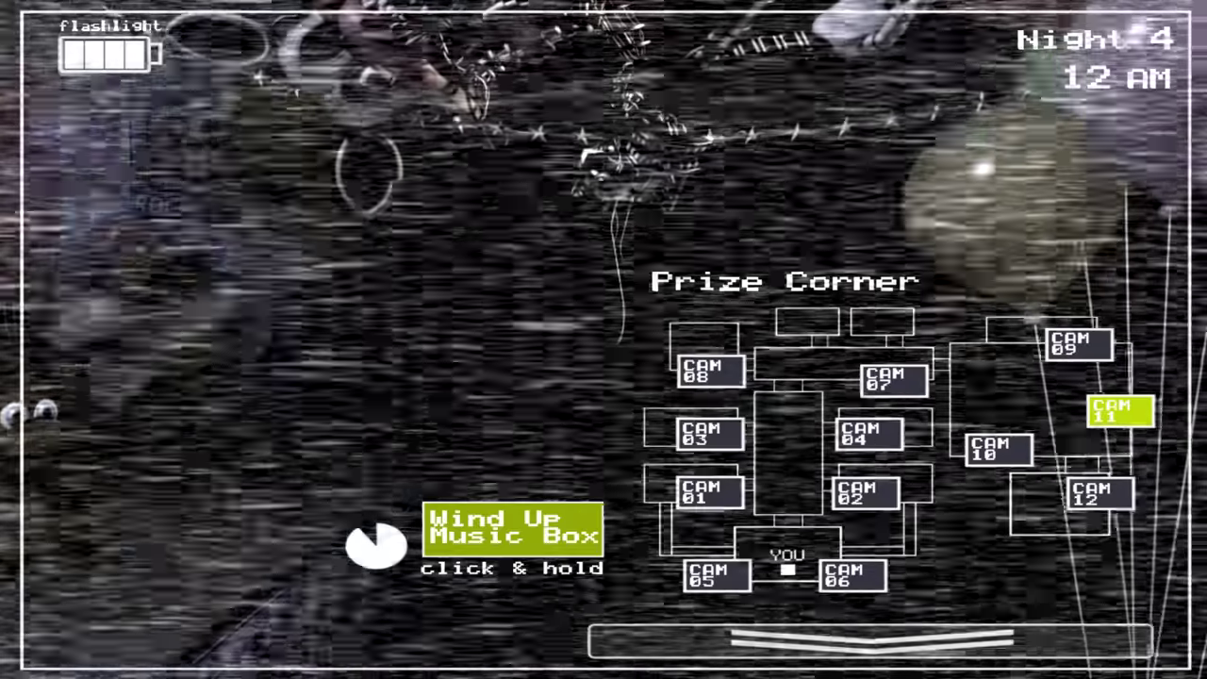
{"action": "left_click", "coordinate": [868, 641]}
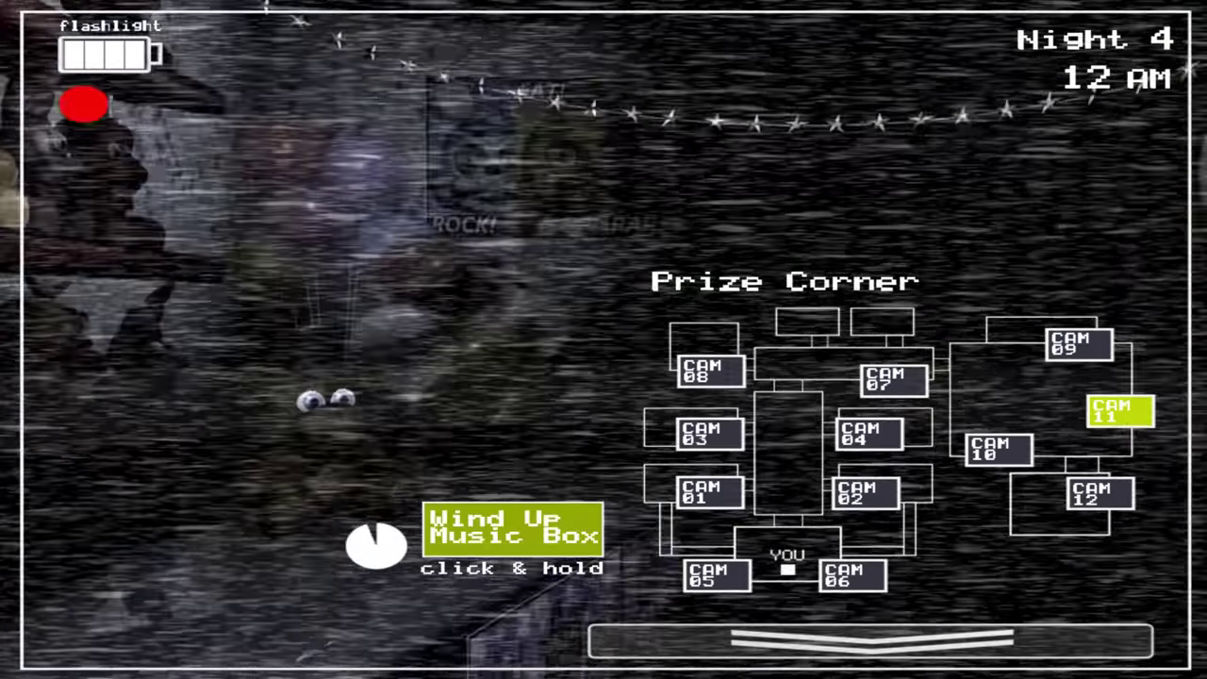
{"action": "left_click", "coordinate": [868, 641]}
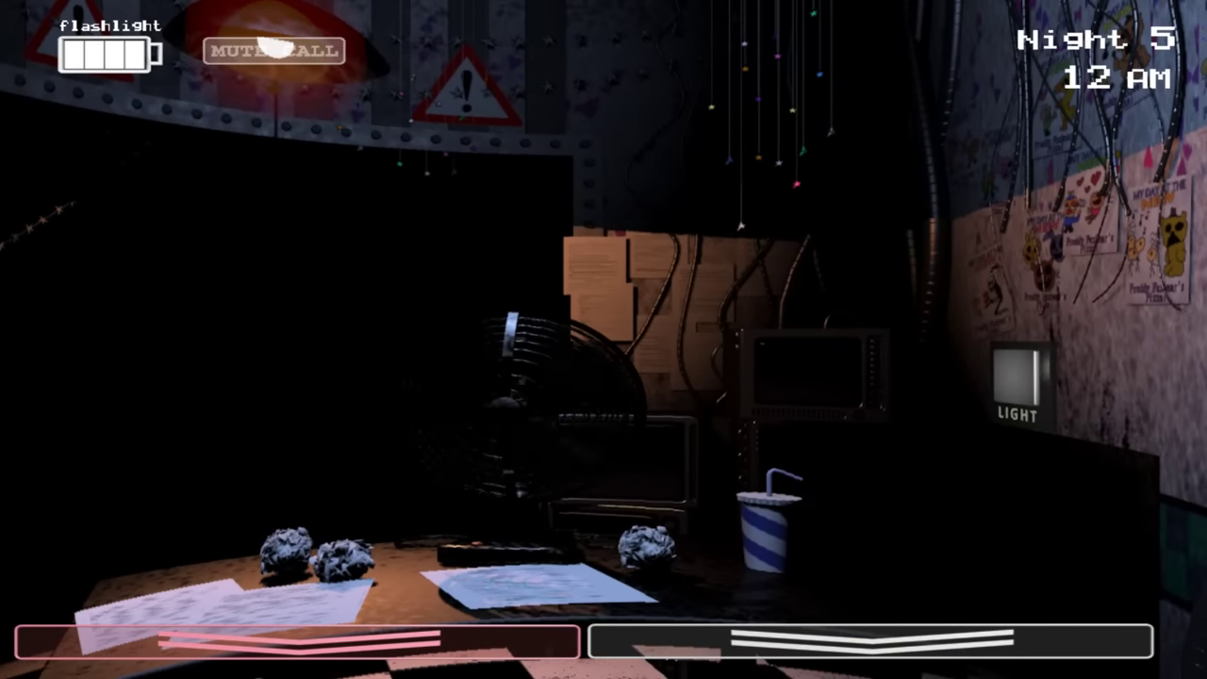
Fully wind the Prize Corner music box on CAM 11, then return to the office
{"action": "left_click", "coordinate": [868, 642]}
{"action": "left_click", "coordinate": [1121, 412]}
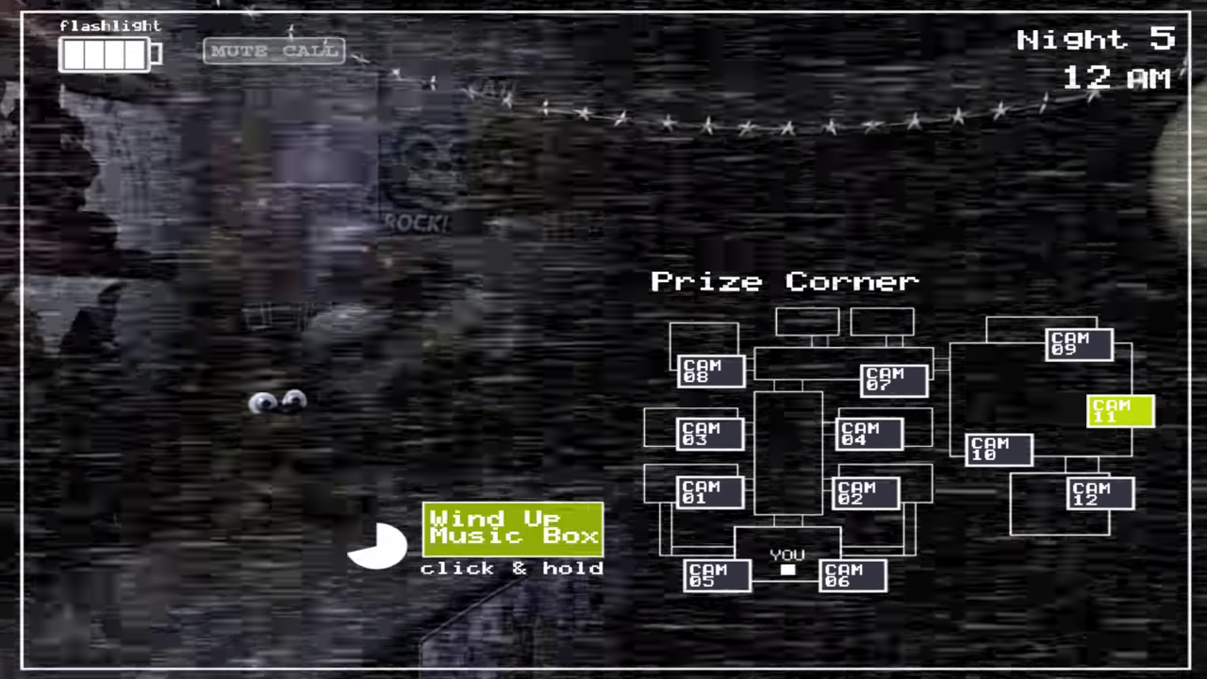
{"action": "left_click_drag", "start_coordinate": [513, 529], "coordinate": [513, 528]}
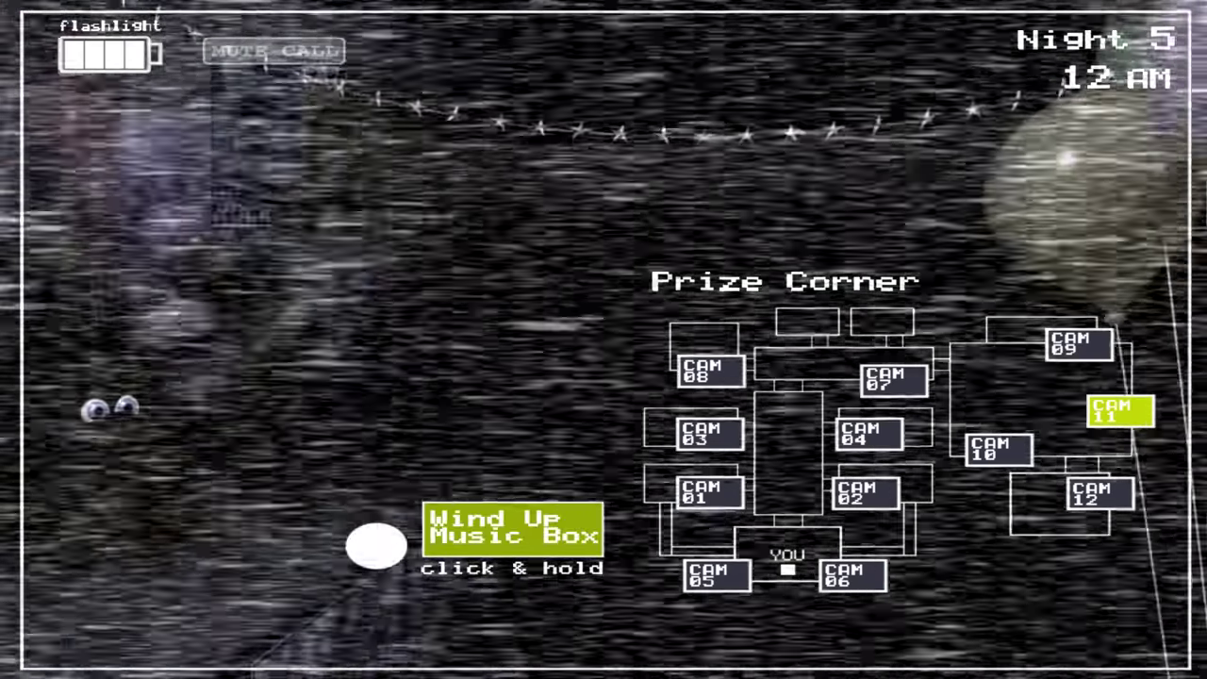
{"action": "left_click", "coordinate": [867, 642]}
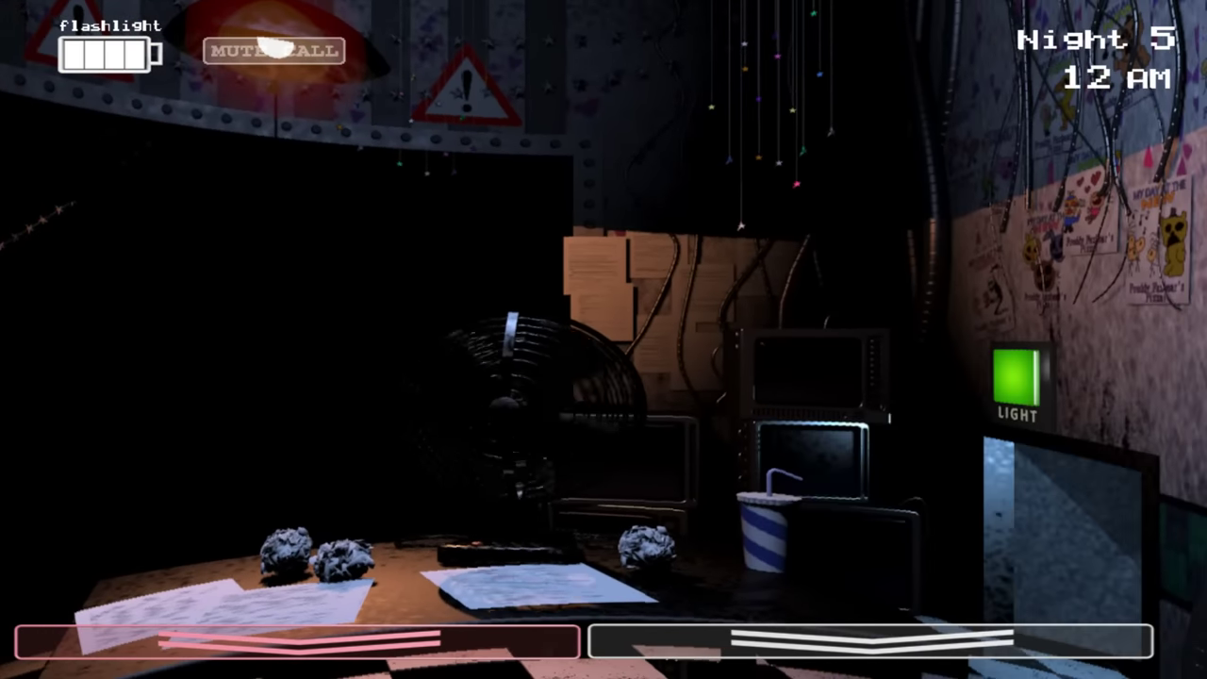
Recheck the Prize Corner feed twice and briefly light up the hallway
{"action": "left_click", "coordinate": [868, 641]}
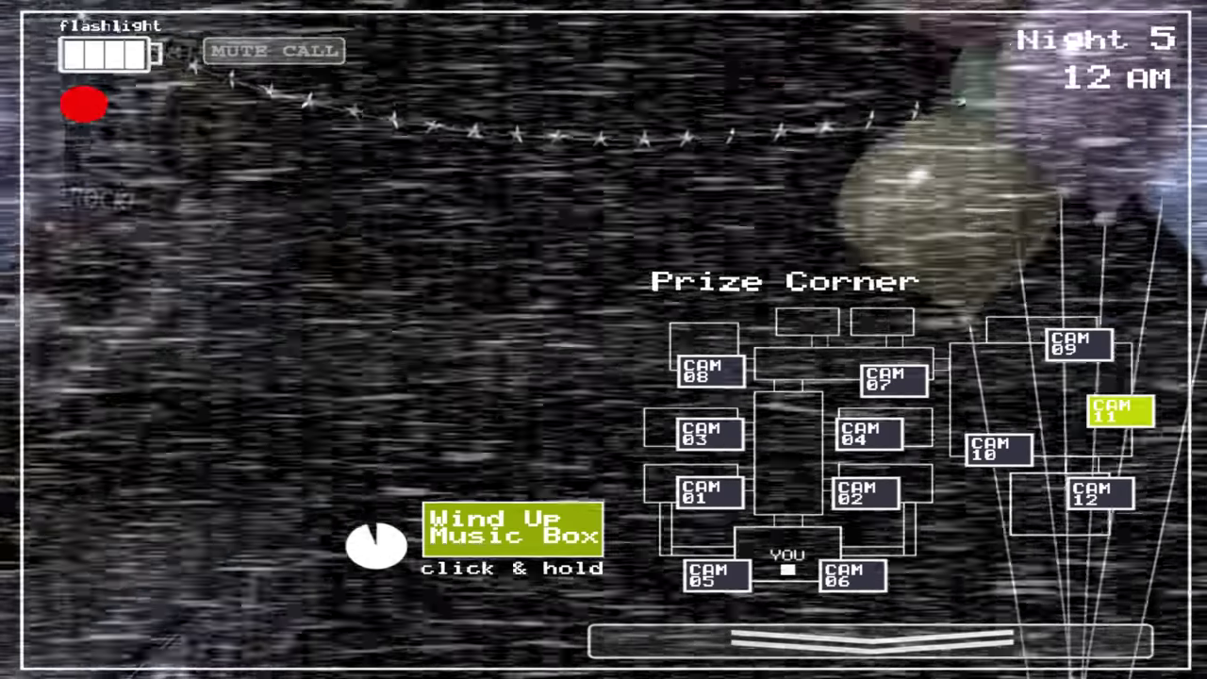
{"action": "left_click", "coordinate": [868, 642]}
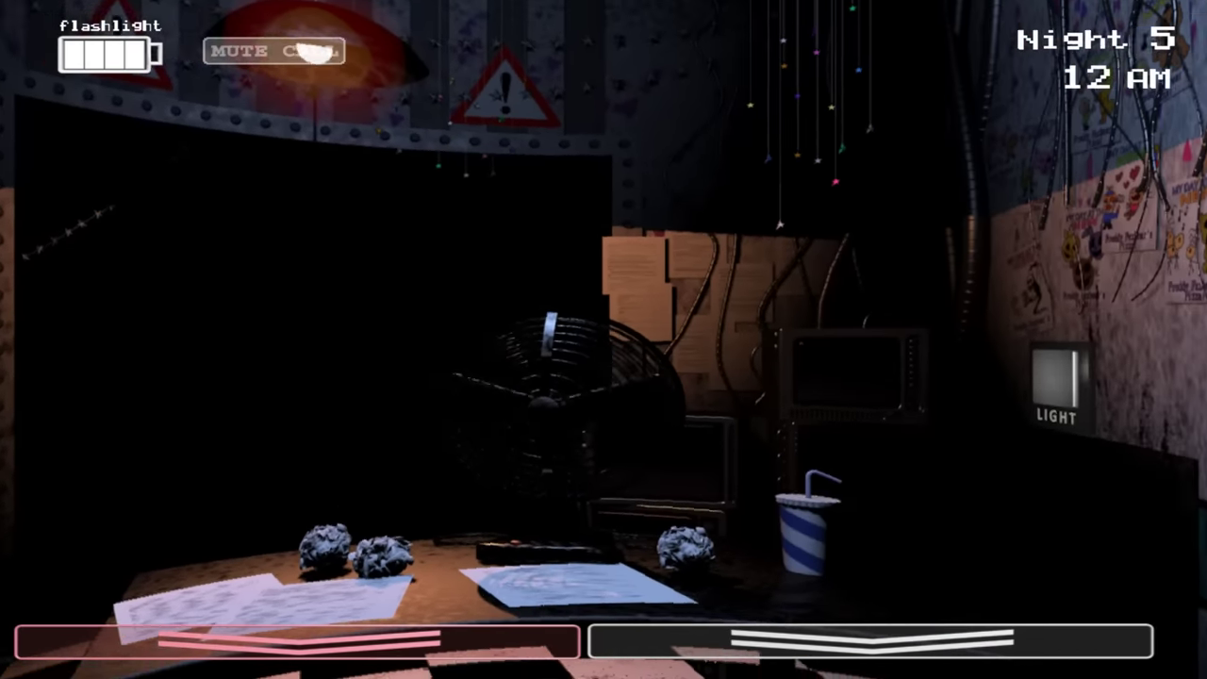
{"action": "left_click", "coordinate": [868, 641]}
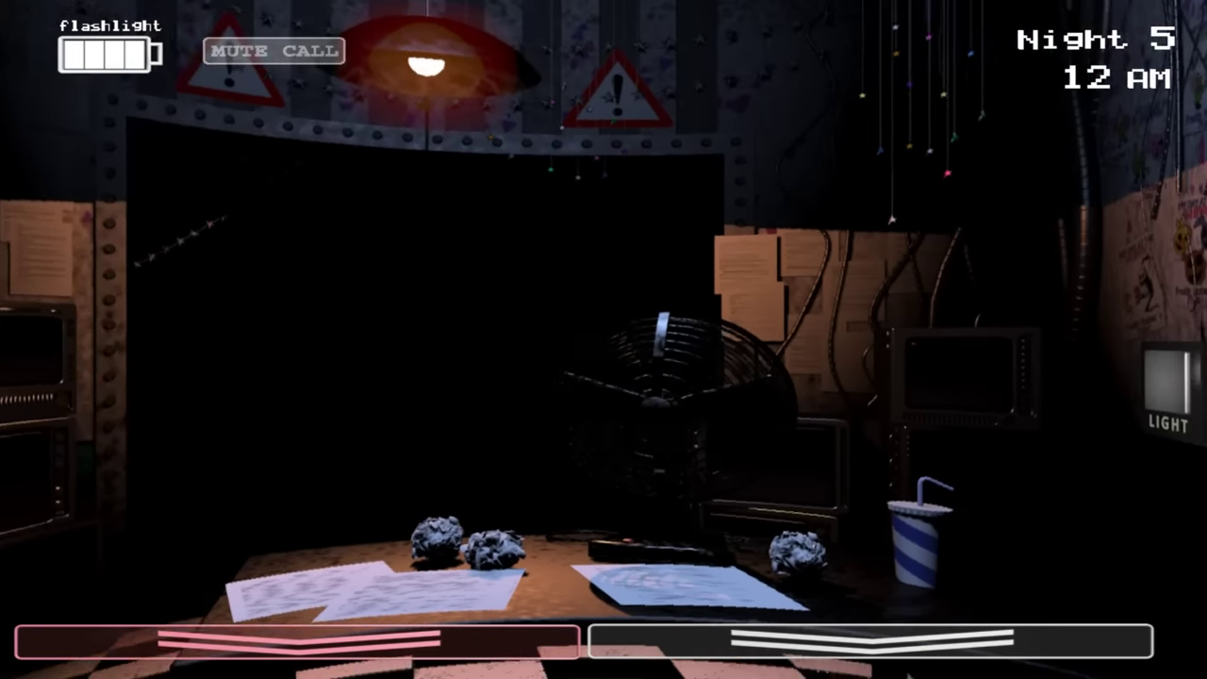
{"action": "key", "text": "ctrl"}
Glance at the Prize Corner feed and return to the office view
{"action": "left_click", "coordinate": [868, 642]}
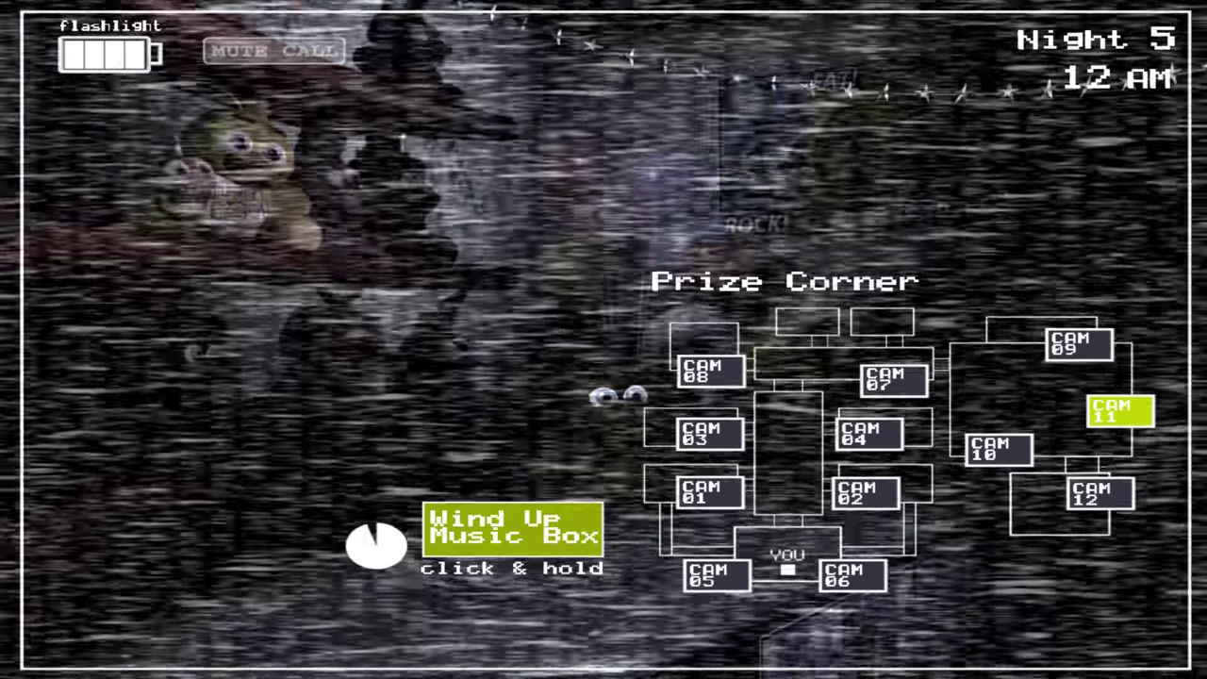
{"action": "left_click", "coordinate": [604, 642]}
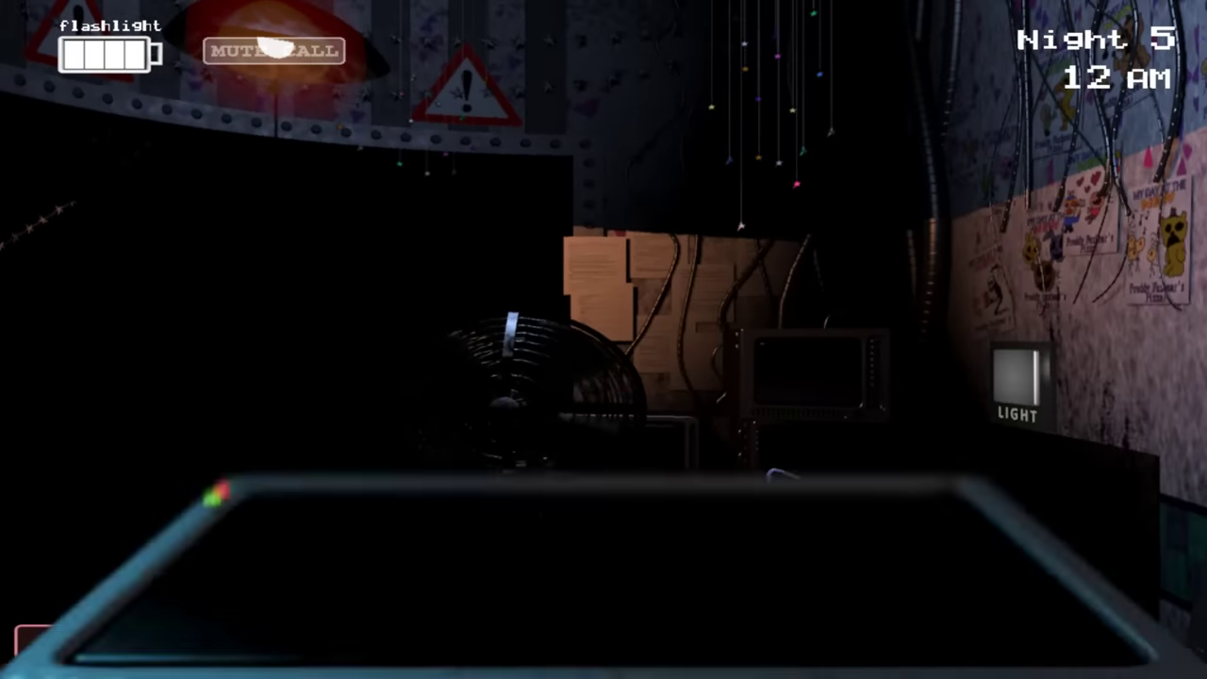
{"action": "left_click", "coordinate": [604, 642]}
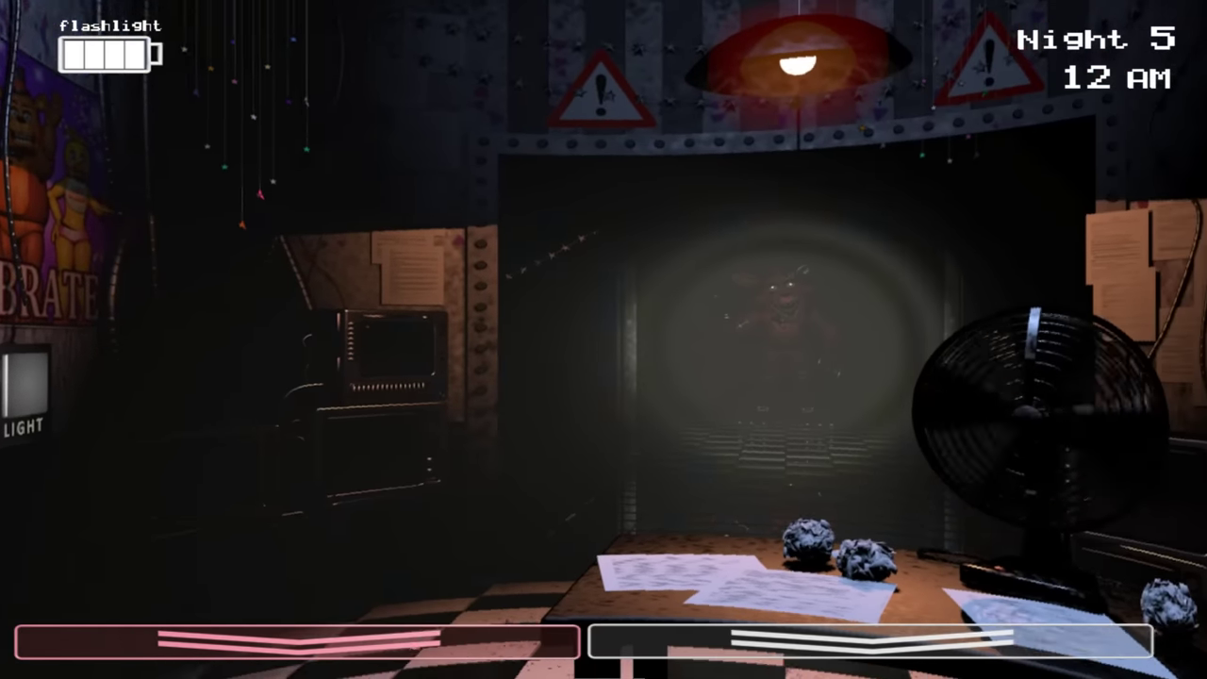
Wind the music box on CAM 11, remove the Freddy mask, and light both vents
{"action": "left_click", "coordinate": [868, 641]}
{"action": "left_click_drag", "start_coordinate": [514, 528], "coordinate": [514, 528]}
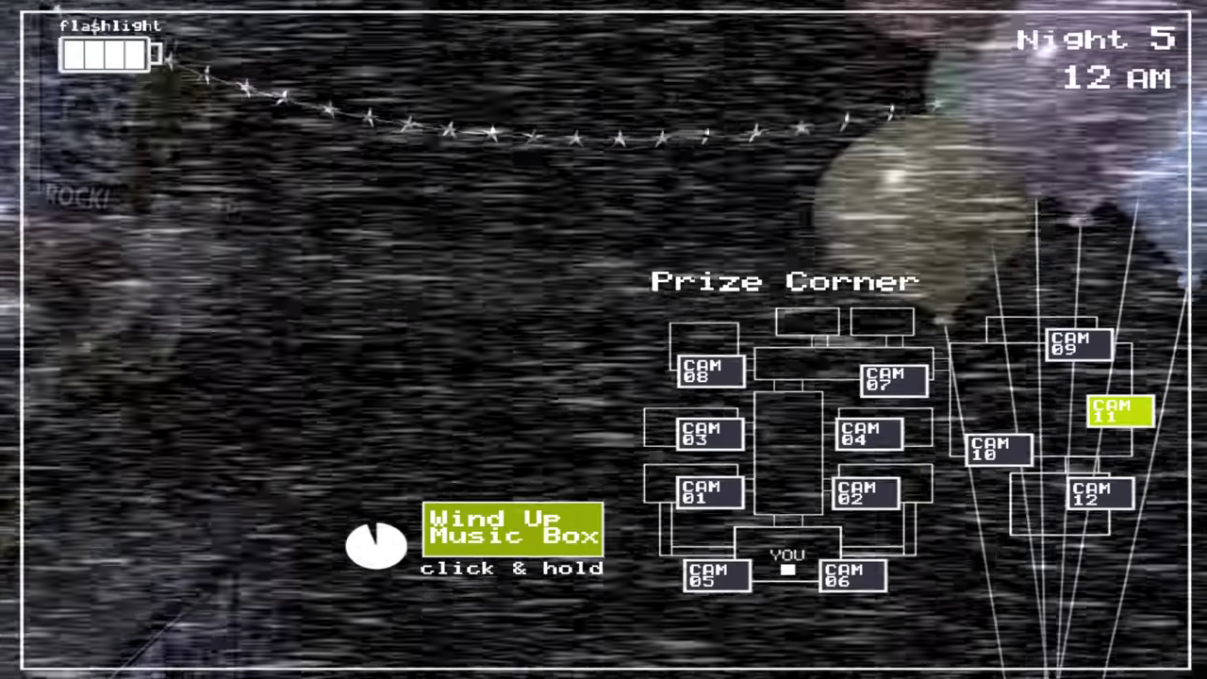
{"action": "left_click", "coordinate": [604, 641]}
{"action": "left_click", "coordinate": [604, 641]}
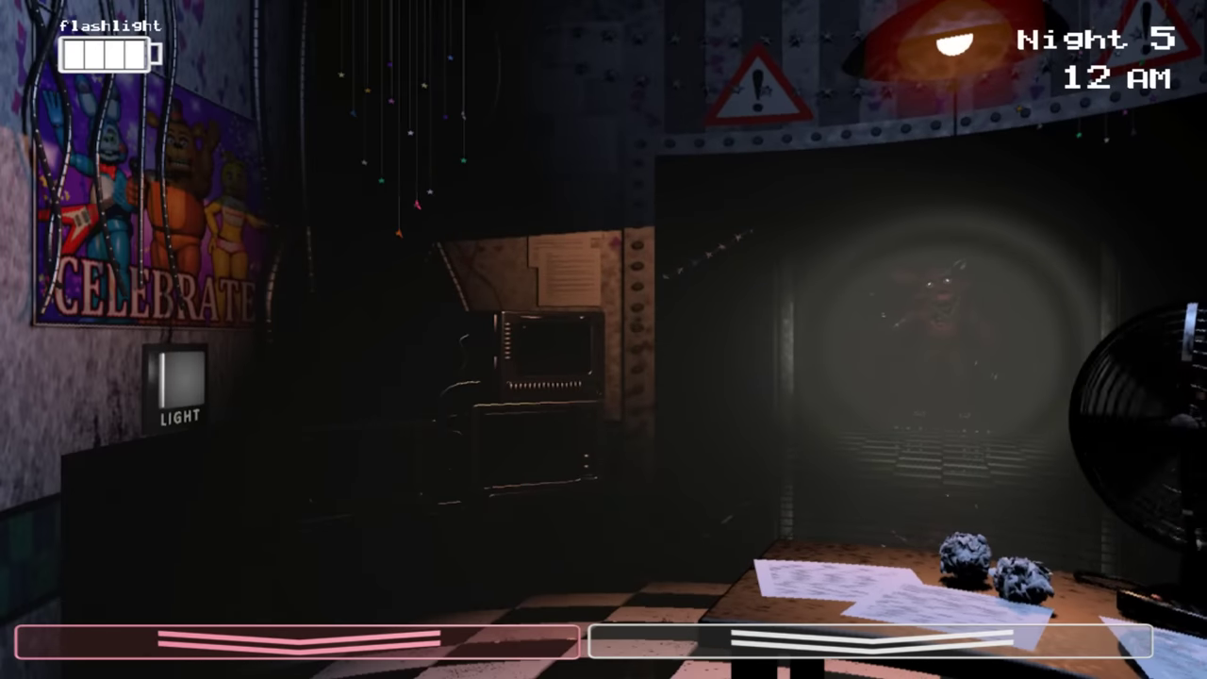
{"action": "left_click_drag", "start_coordinate": [189, 377], "coordinate": [188, 377]}
{"action": "left_click_drag", "start_coordinate": [1017, 377], "coordinate": [1016, 377]}
Wind the Prize Corner music box again between office checks
{"action": "left_click", "coordinate": [868, 641]}
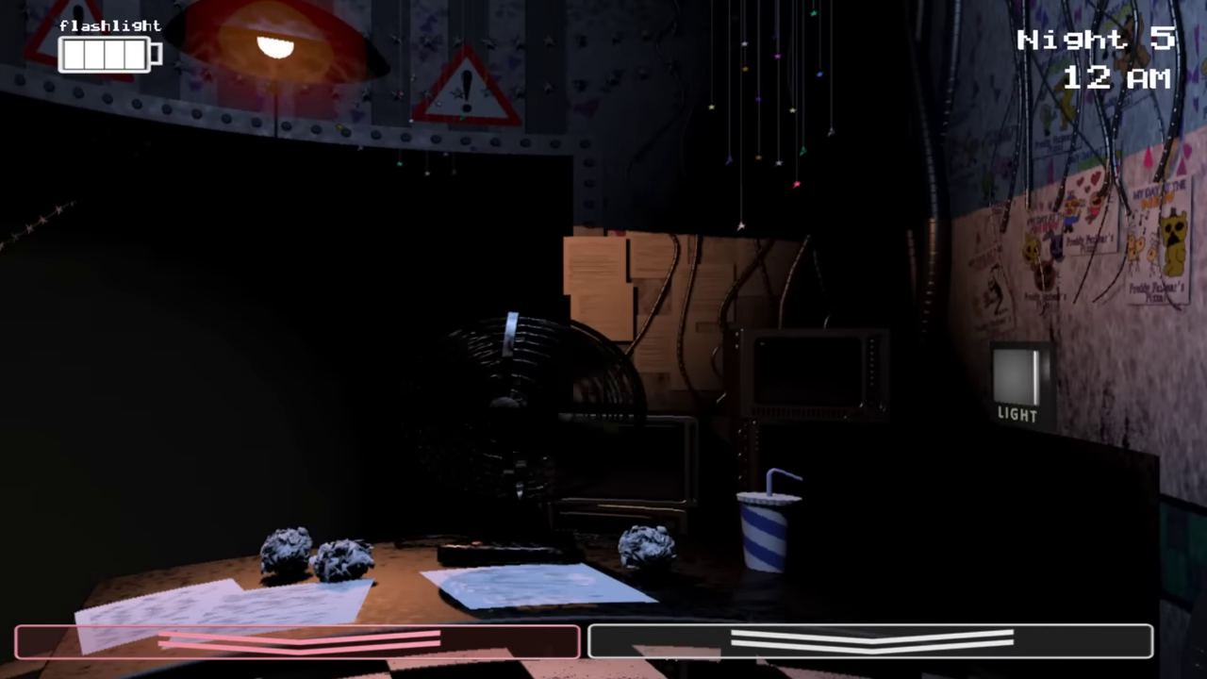
{"action": "left_click", "coordinate": [868, 642]}
{"action": "left_click_drag", "start_coordinate": [514, 528], "coordinate": [514, 528]}
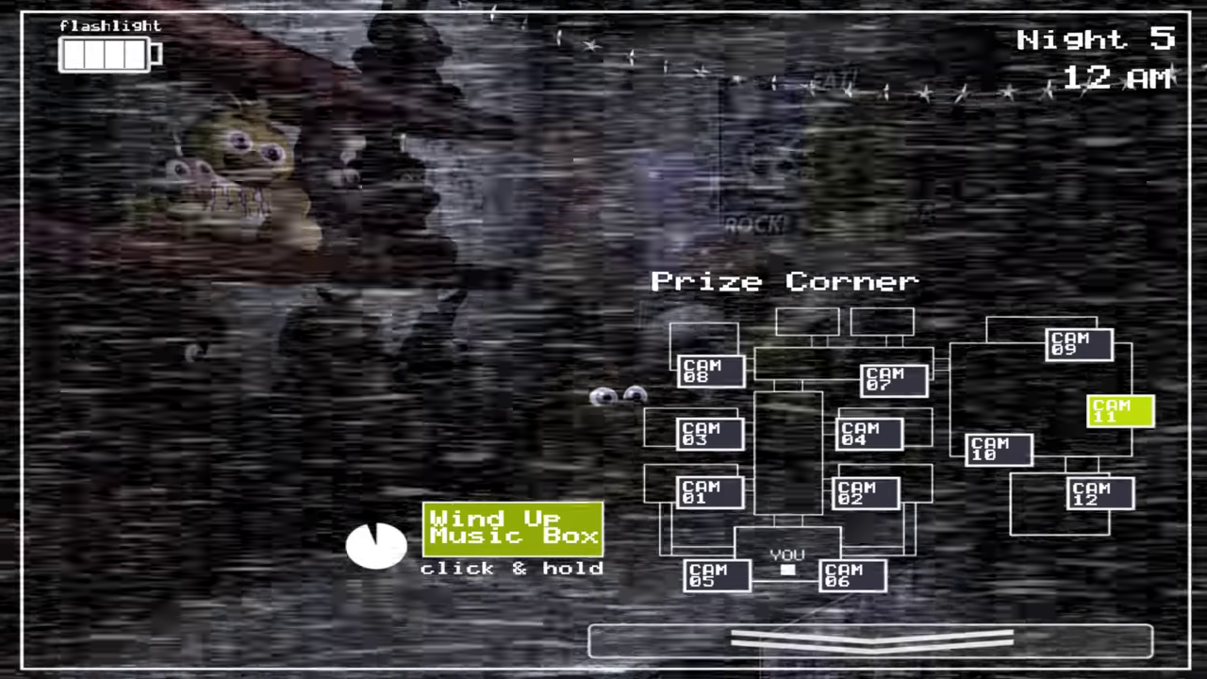
{"action": "left_click", "coordinate": [868, 641]}
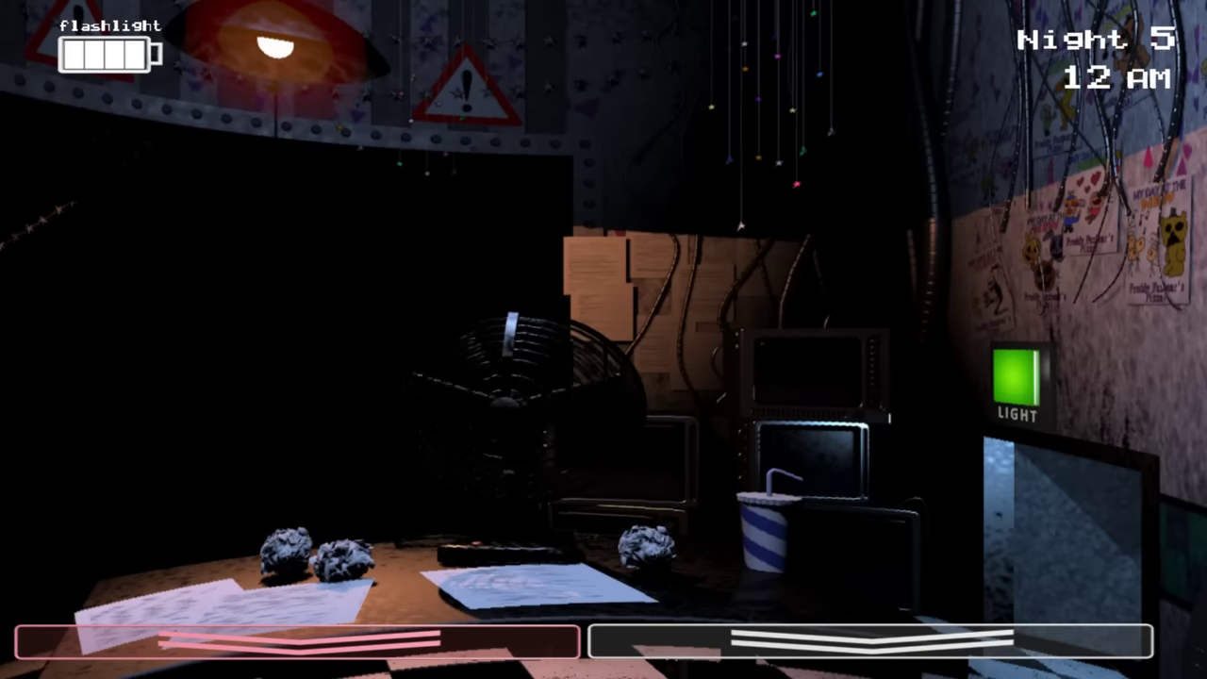
{"action": "left_click", "coordinate": [868, 642]}
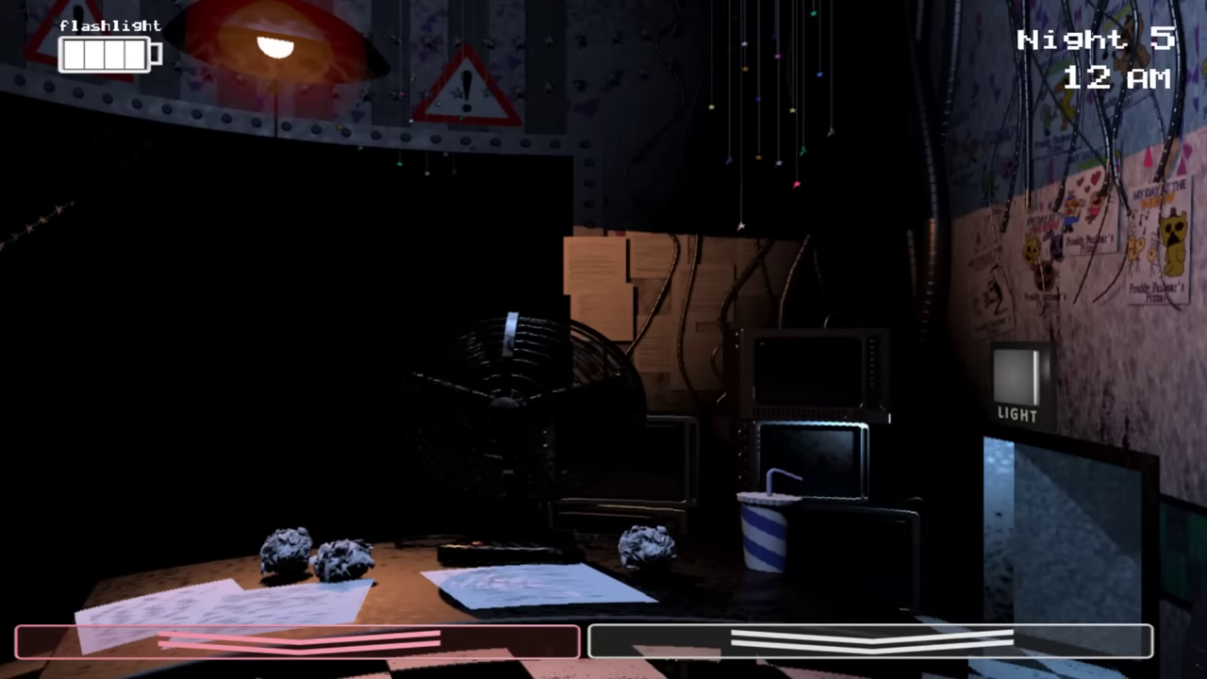
Top up the music box, then briefly hide behind the Freddy mask
{"action": "left_click", "coordinate": [868, 642]}
{"action": "left_click_drag", "start_coordinate": [514, 528], "coordinate": [514, 528]}
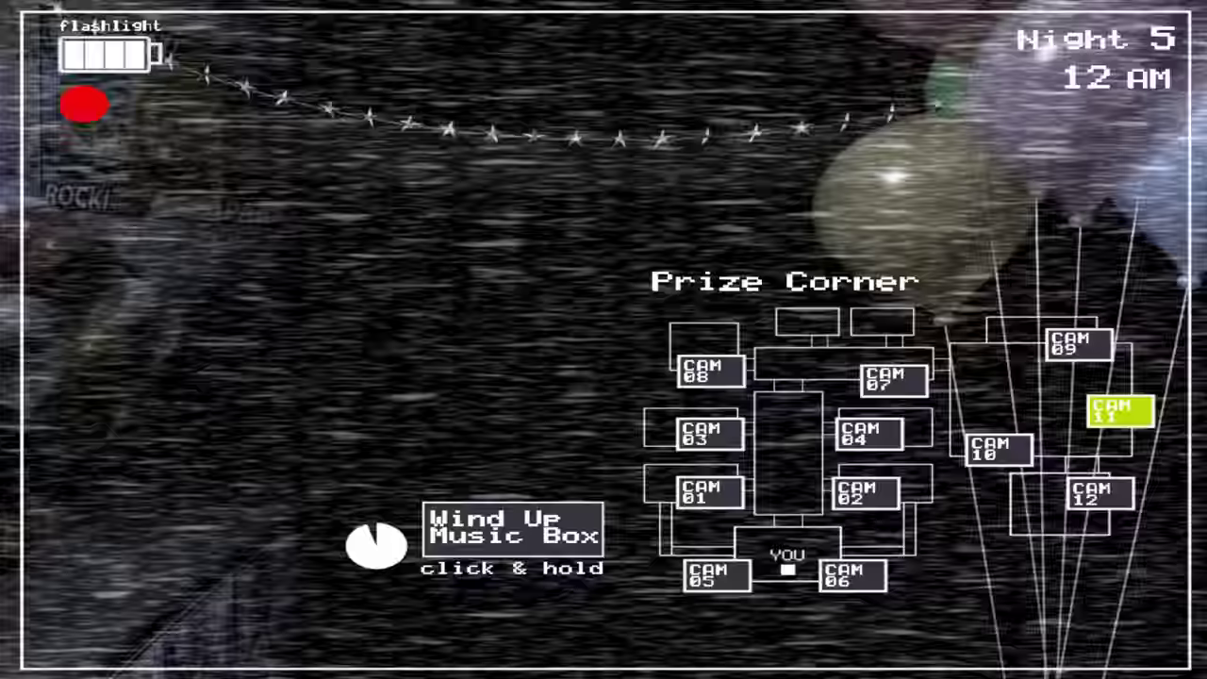
{"action": "left_click", "coordinate": [867, 641]}
{"action": "left_click", "coordinate": [339, 641]}
{"action": "left_click", "coordinate": [339, 642]}
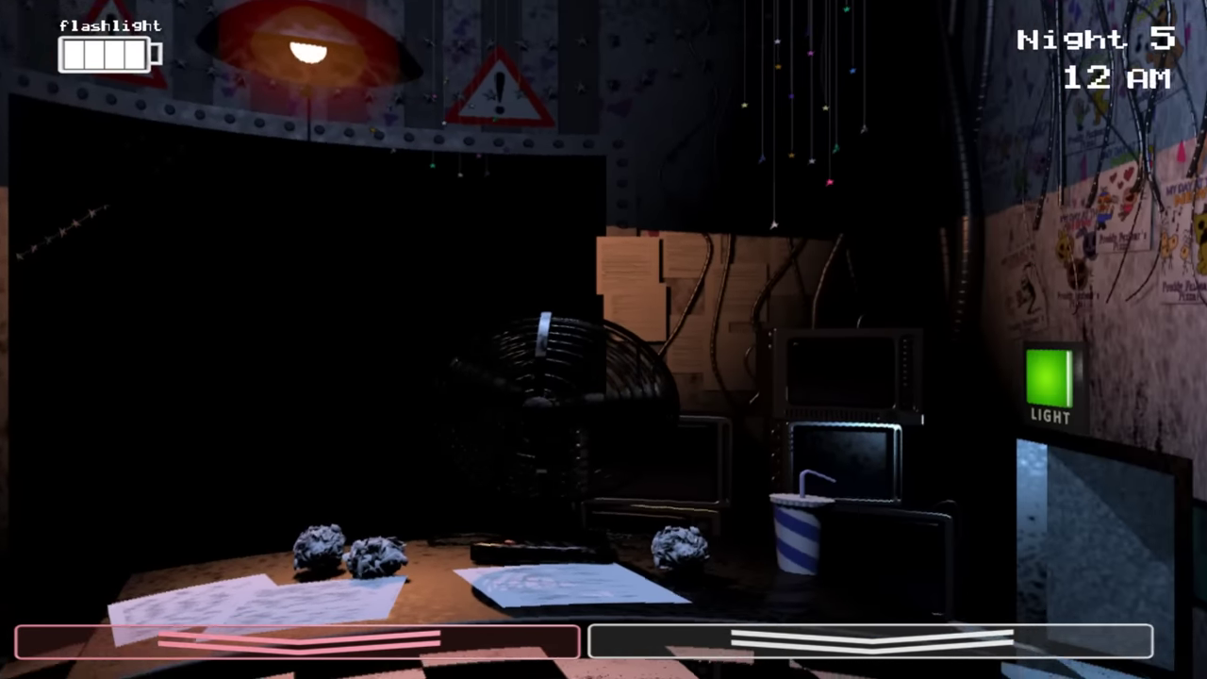
Wind the Prize Corner music box once more, checking the office and CAM 11 until 1 AM
{"action": "left_click", "coordinate": [868, 642]}
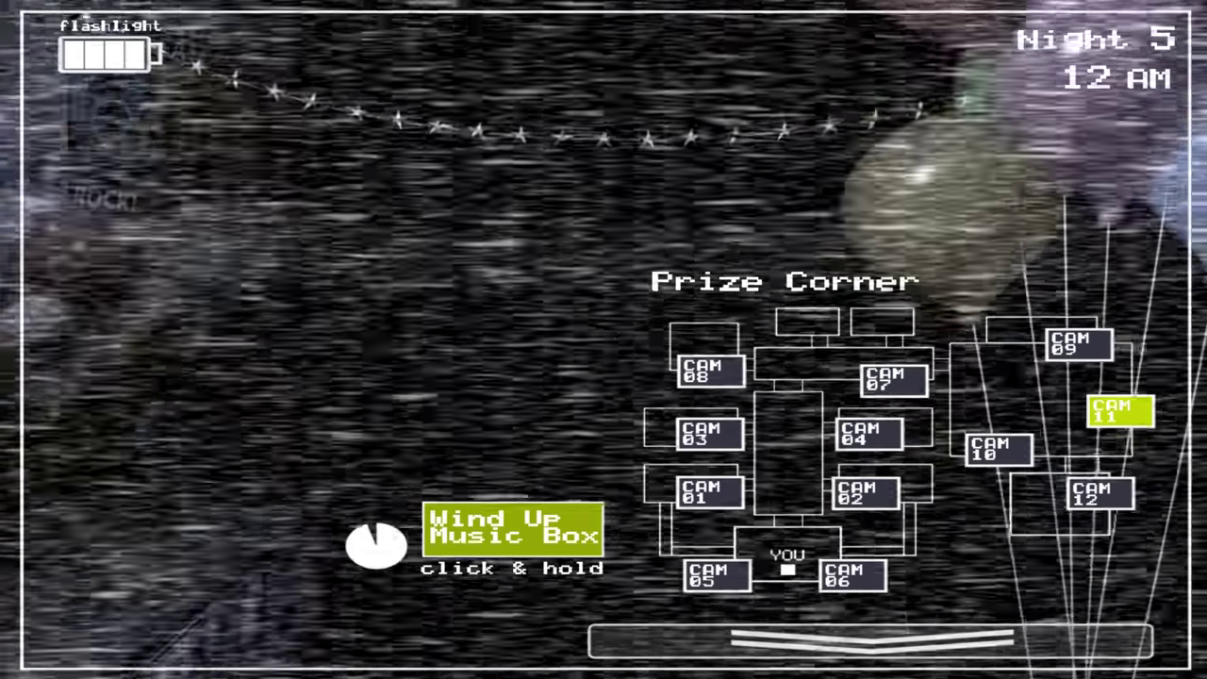
{"action": "left_click", "coordinate": [868, 641]}
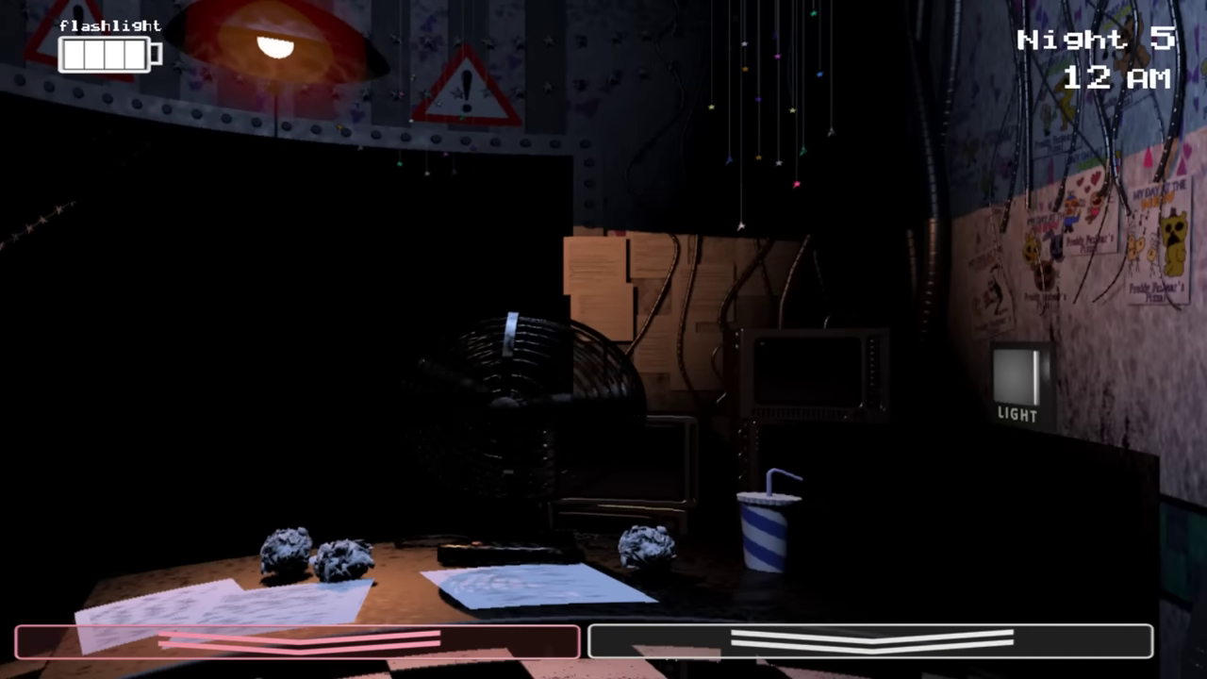
{"action": "left_click", "coordinate": [869, 641]}
{"action": "left_click", "coordinate": [513, 528]}
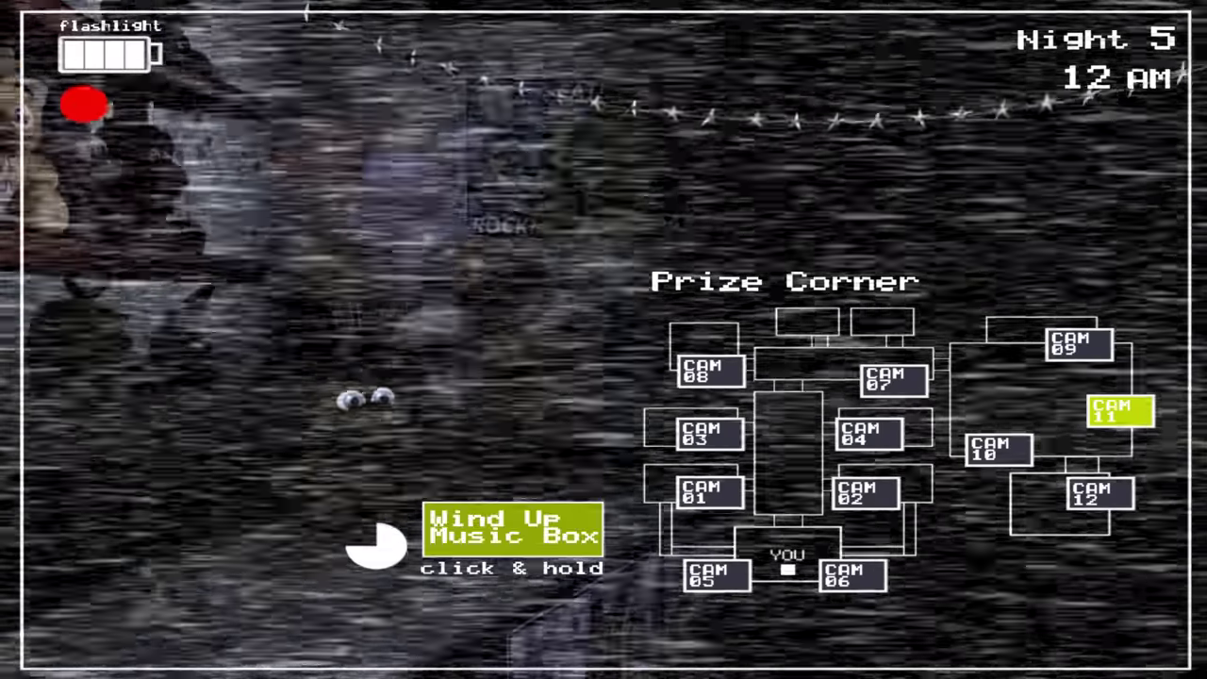
{"action": "left_click", "coordinate": [869, 641]}
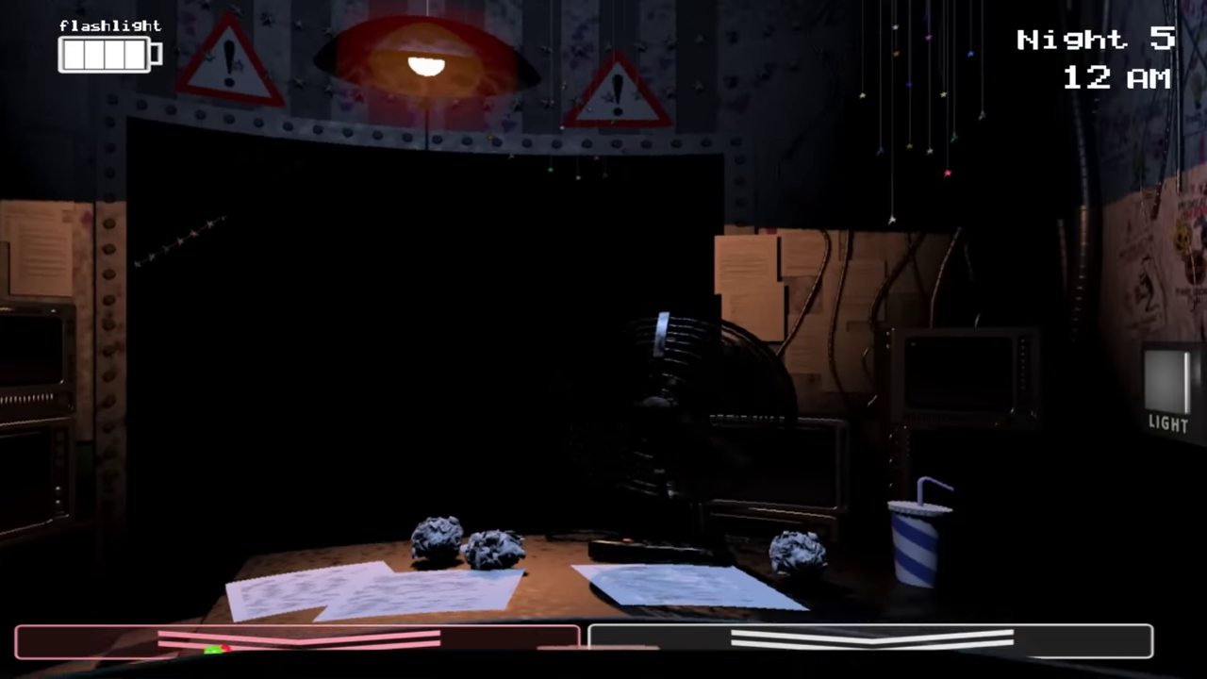
{"action": "left_click", "coordinate": [870, 641]}
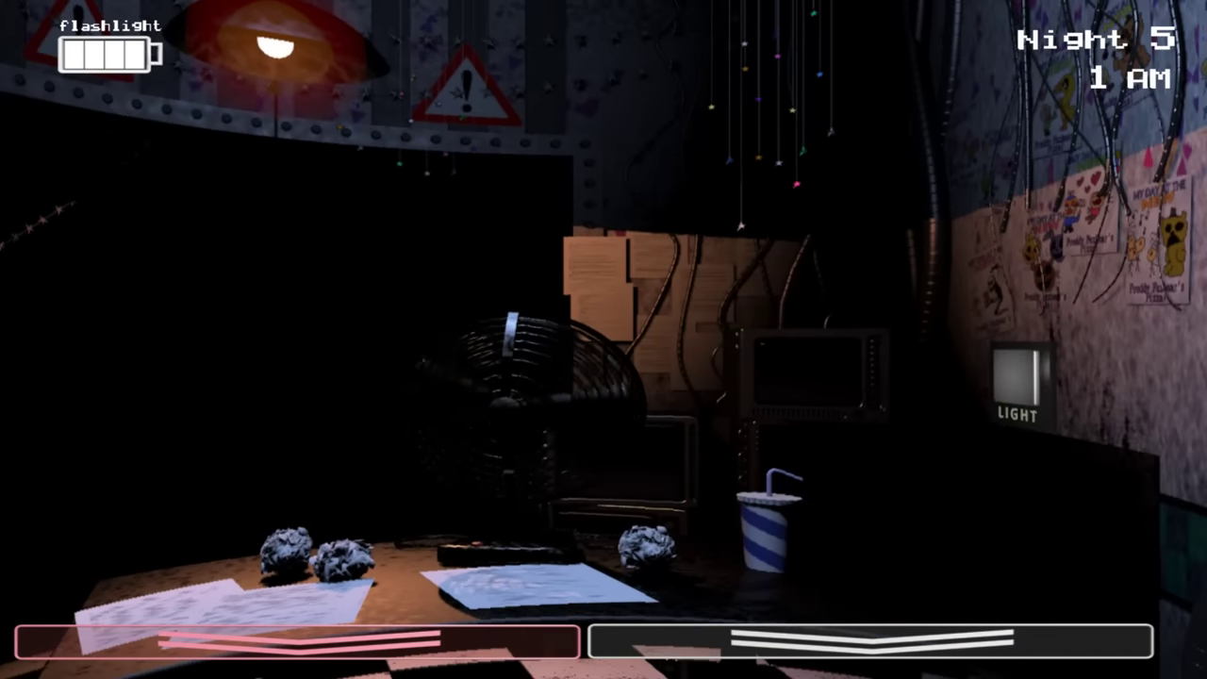
Glance at the Prize Corner feed twice and briefly hide behind the Freddy mask
{"action": "left_click", "coordinate": [870, 641]}
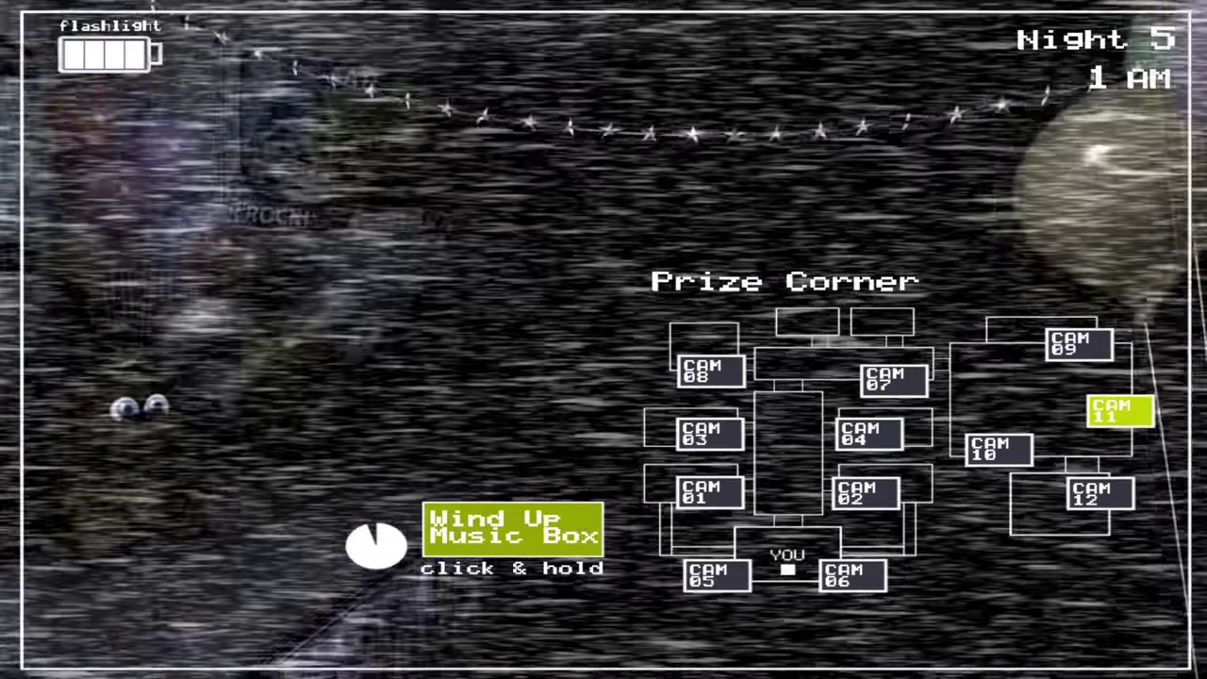
{"action": "left_click", "coordinate": [869, 641]}
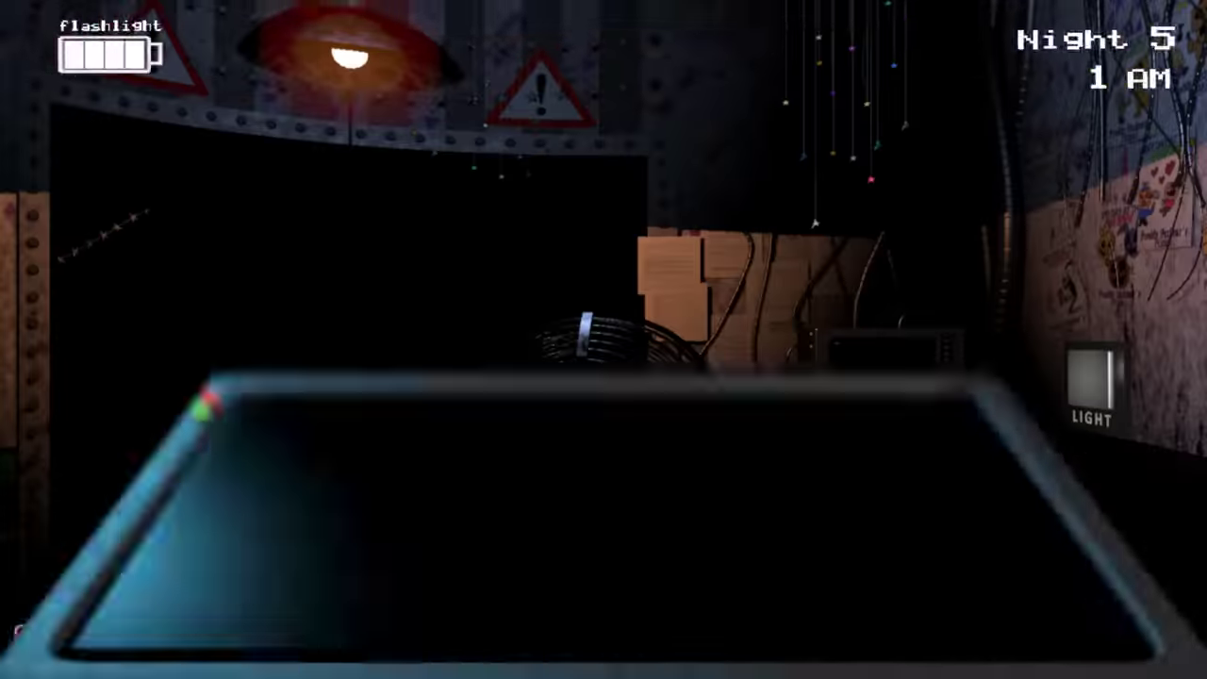
{"action": "left_click", "coordinate": [297, 642]}
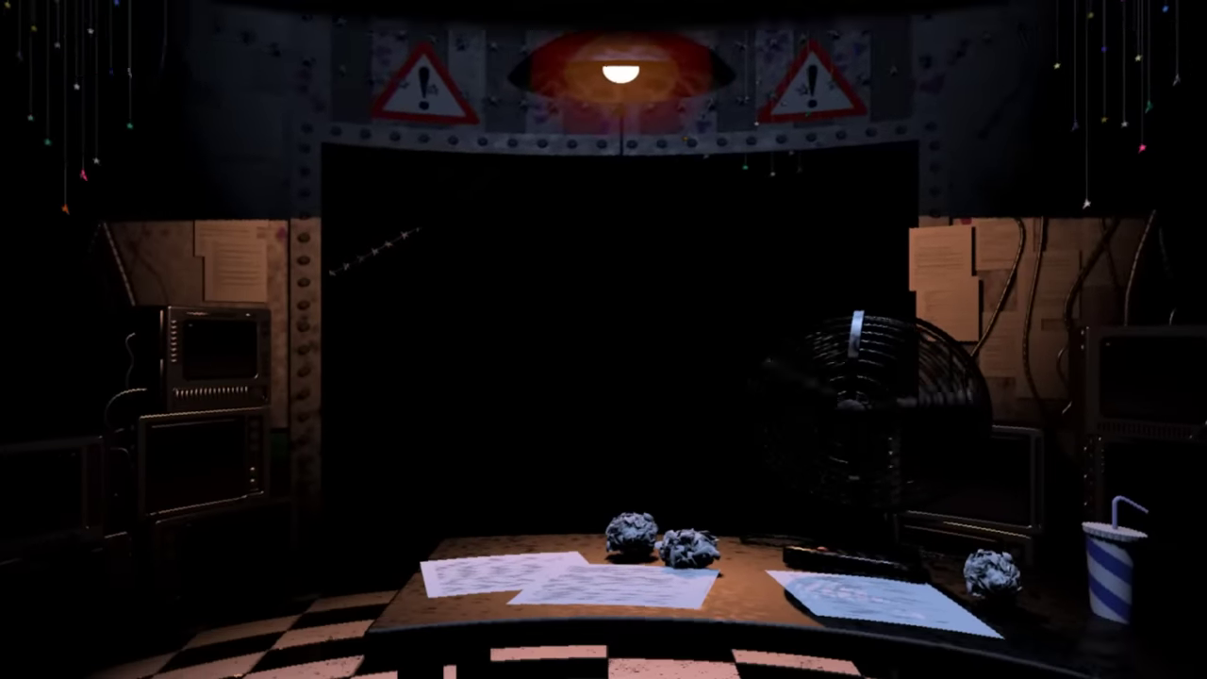
{"action": "left_click", "coordinate": [297, 642]}
Recheck Prize Corner, put on the Freddy mask, then bring CAM 11 back up
{"action": "left_click", "coordinate": [870, 642]}
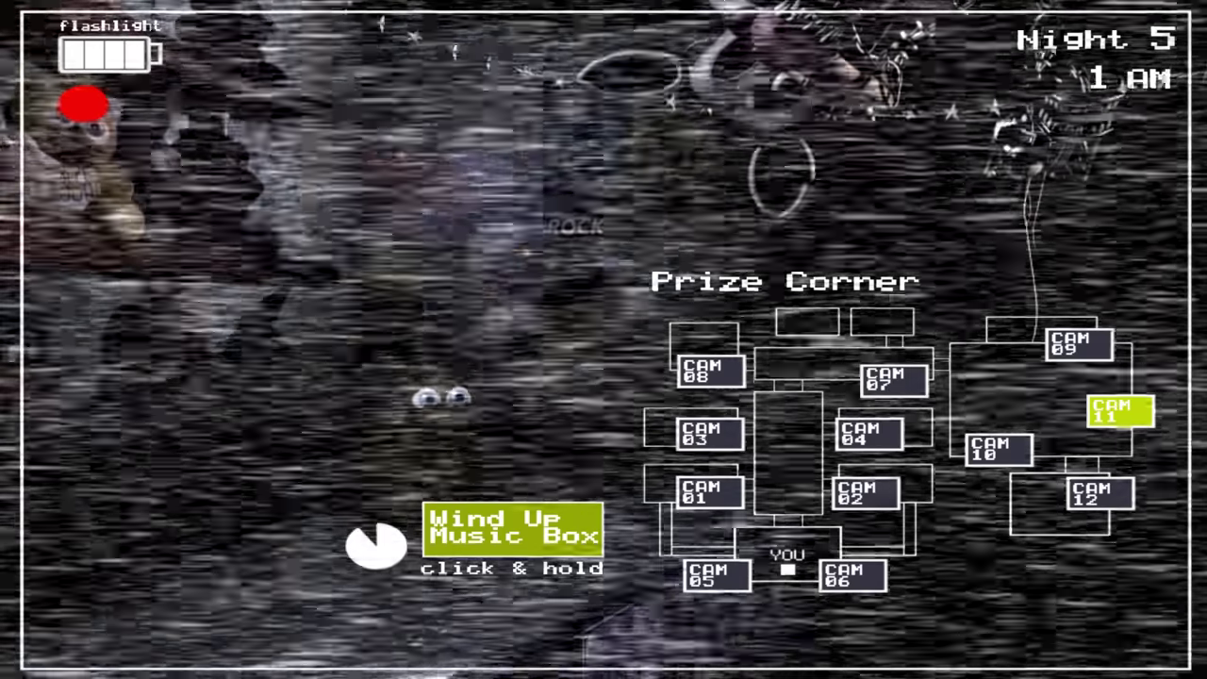
{"action": "left_click", "coordinate": [870, 641]}
{"action": "left_click", "coordinate": [297, 641]}
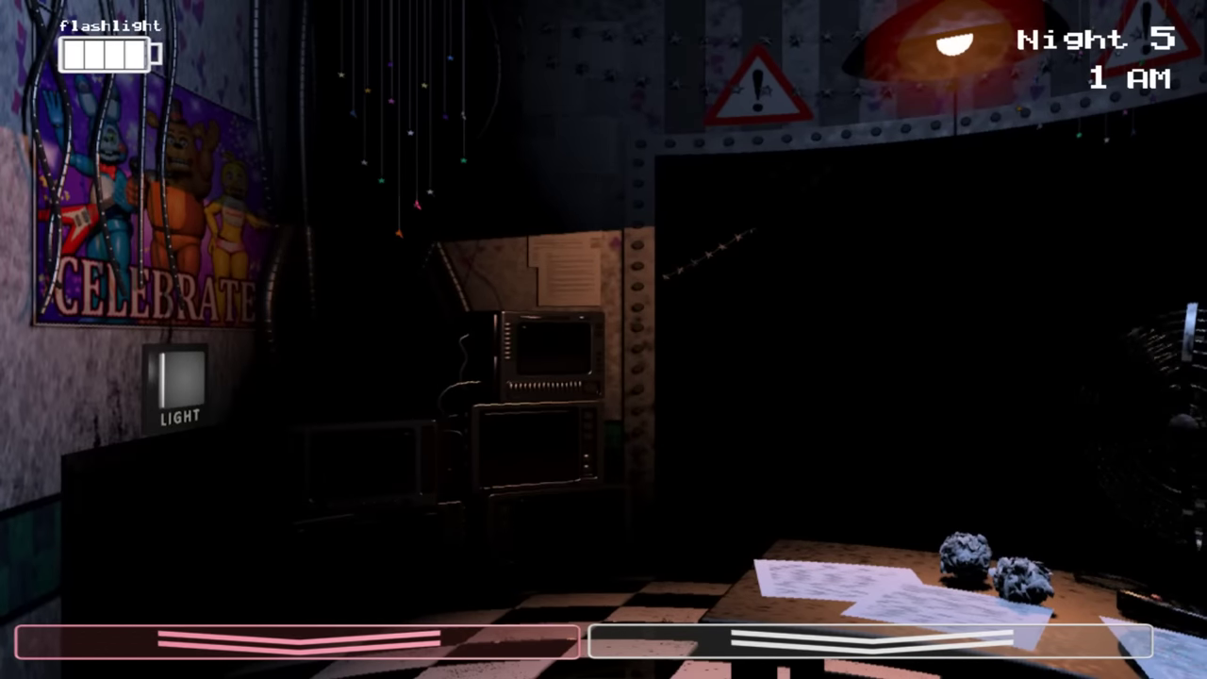
{"action": "left_click", "coordinate": [870, 641]}
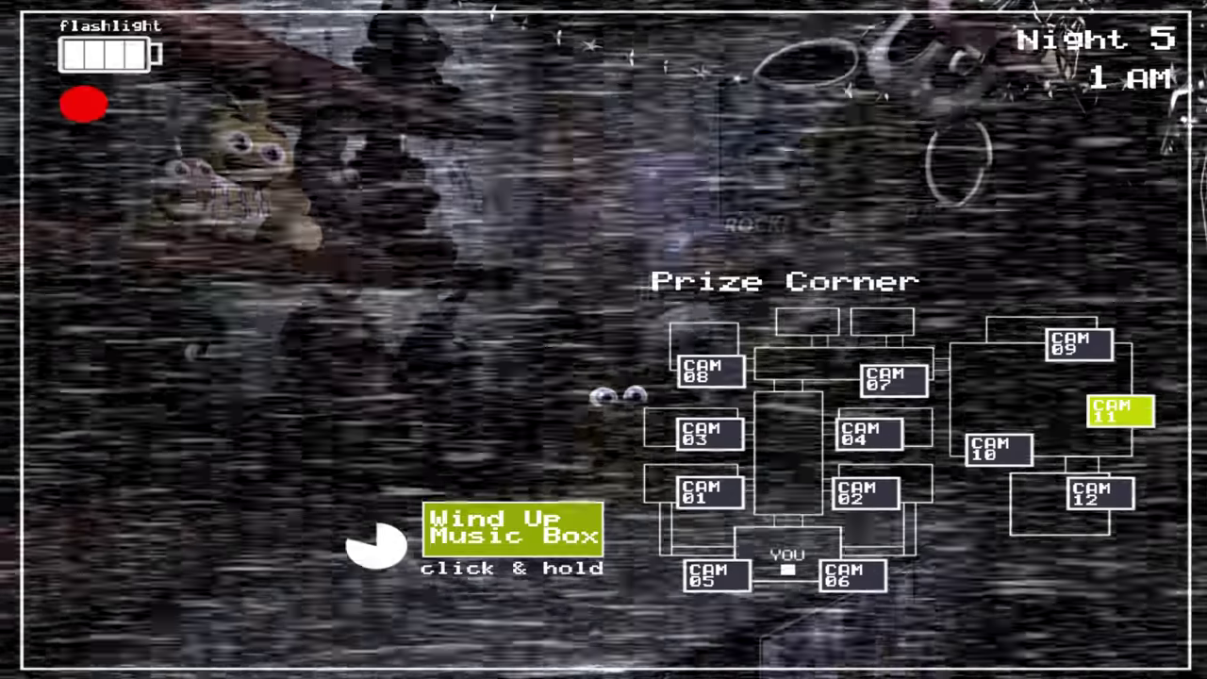
{"action": "left_click", "coordinate": [869, 642]}
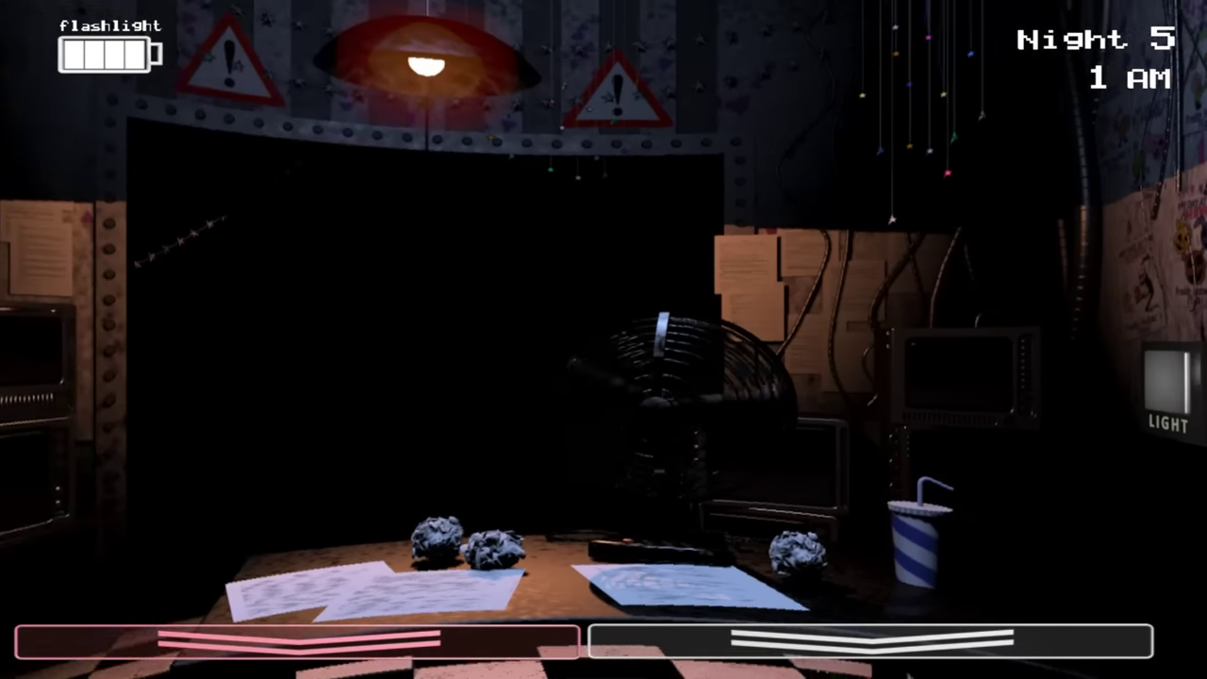
Wind the music box in two bursts while flashing the hallway to spot Foxy
{"action": "left_click", "coordinate": [870, 641]}
{"action": "left_click_drag", "start_coordinate": [514, 528], "coordinate": [379, 547]}
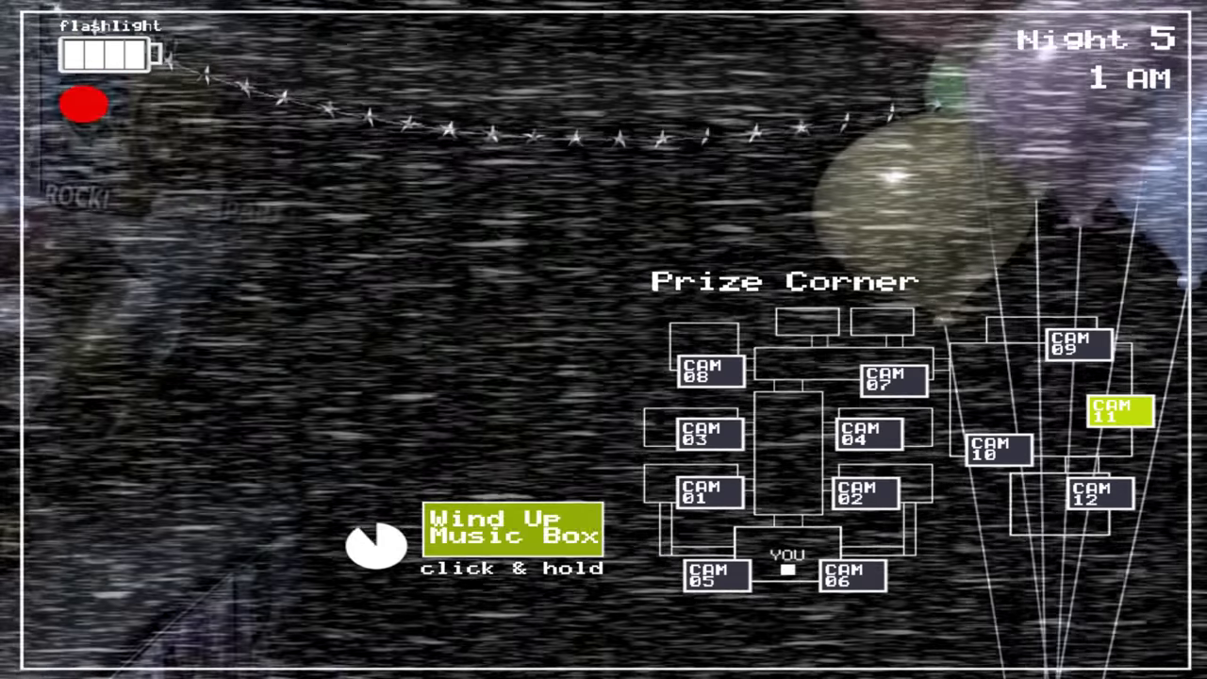
{"action": "key", "text": "ctrl"}
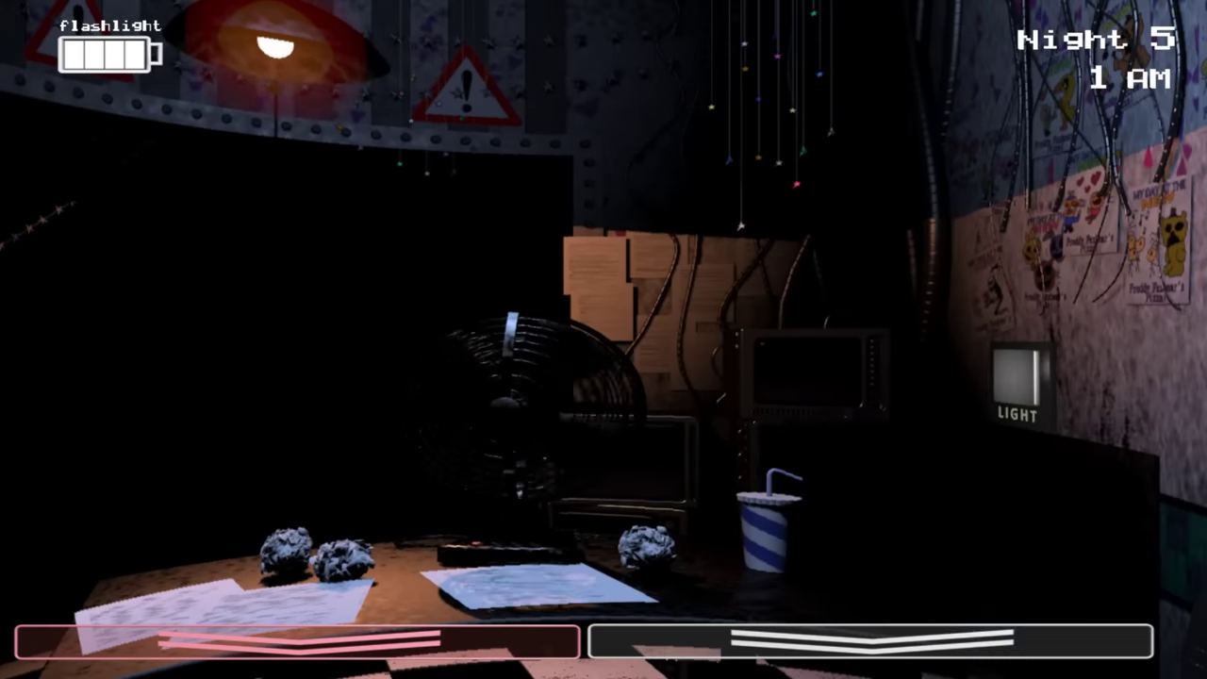
{"action": "left_click", "coordinate": [869, 641]}
{"action": "left_click_drag", "start_coordinate": [514, 528], "coordinate": [375, 545]}
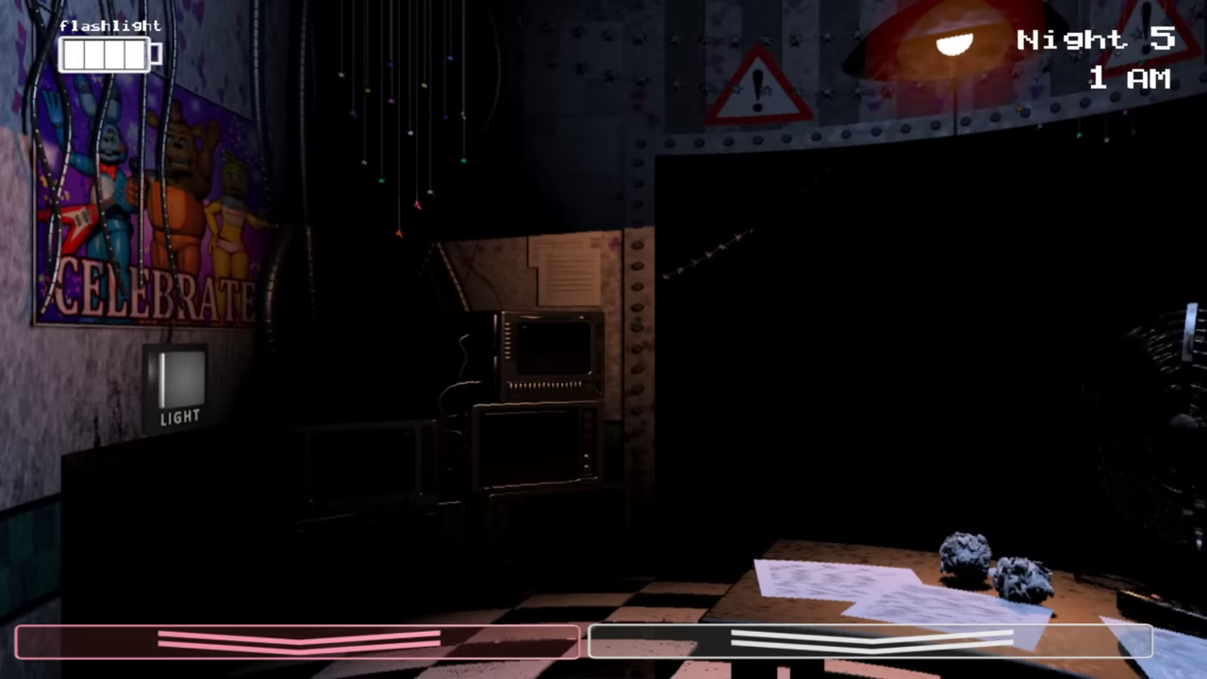
{"action": "key", "text": "ctrl"}
Top up the music box, look left, then recheck Prize Corner until 2 AM
{"action": "left_click", "coordinate": [870, 641]}
{"action": "left_click_drag", "start_coordinate": [514, 528], "coordinate": [375, 545]}
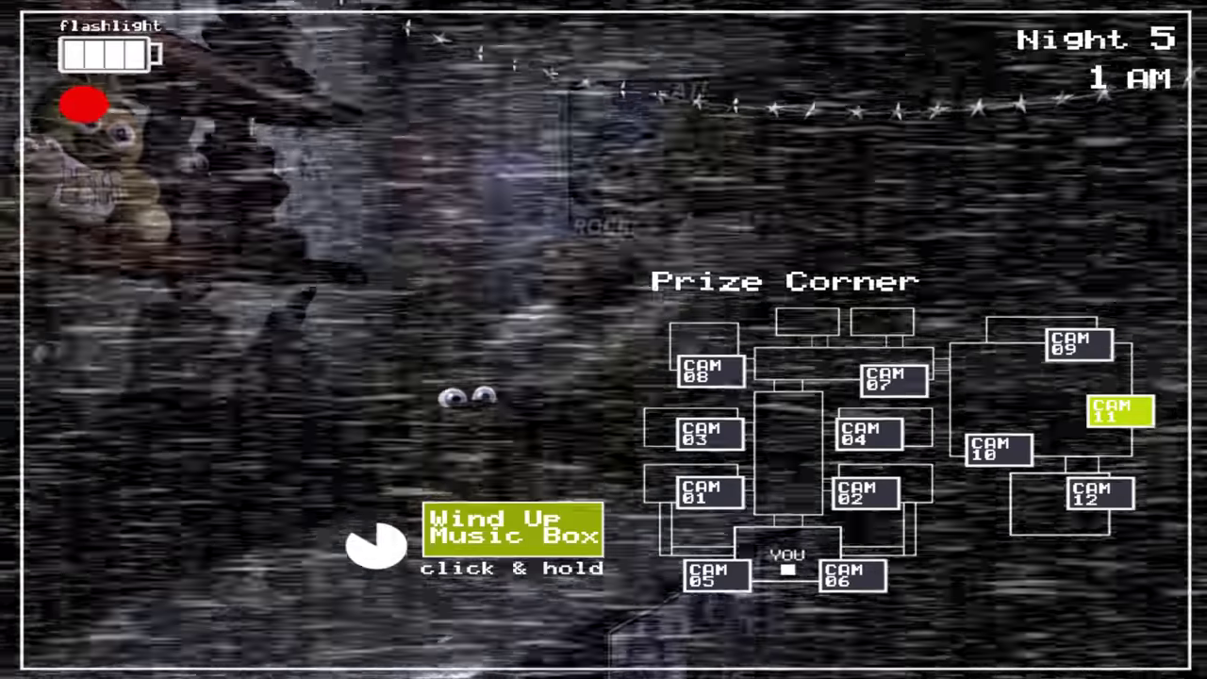
{"action": "left_click", "coordinate": [870, 641]}
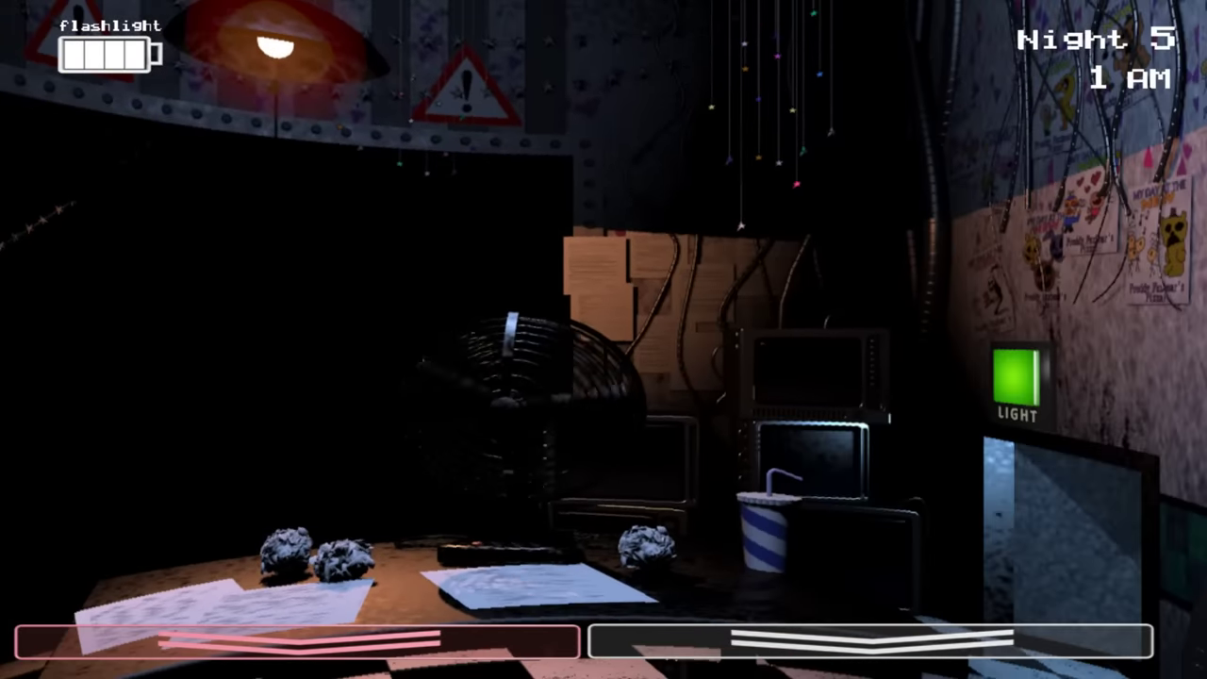
{"action": "left_click", "coordinate": [870, 641]}
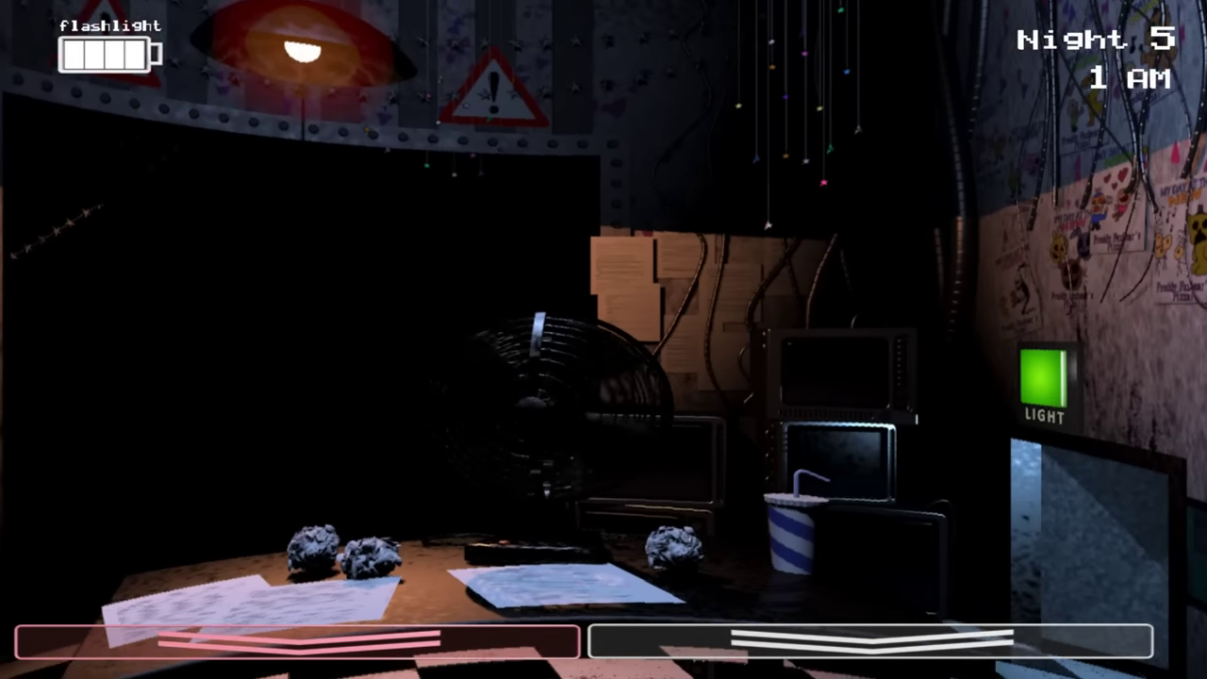
{"action": "left_click", "coordinate": [870, 641]}
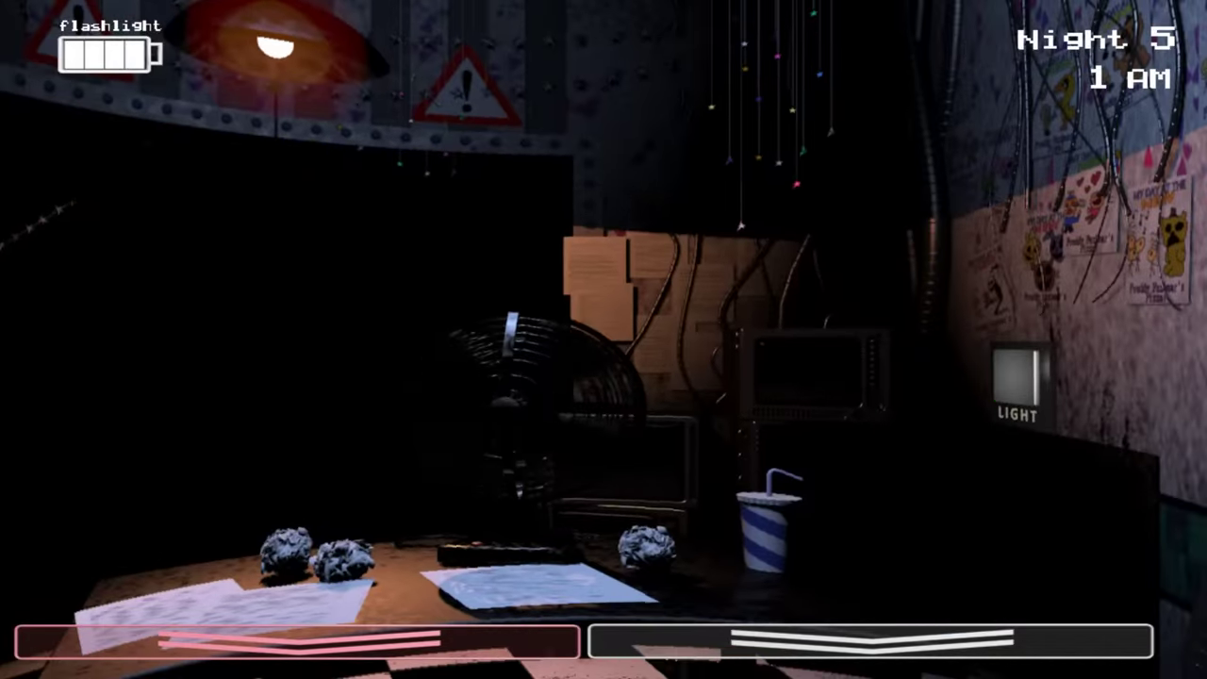
{"action": "left_click", "coordinate": [870, 641]}
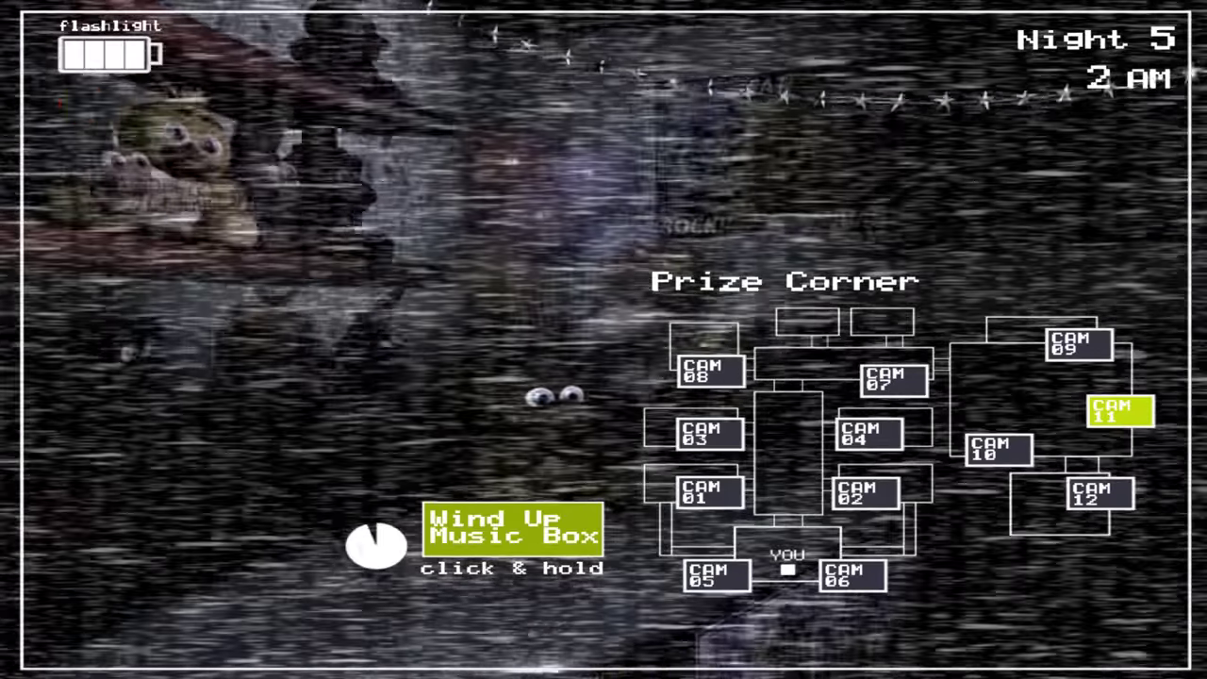
Wear the Freddy mask, light the hallway, and glance at the Prize Corner feed
{"action": "left_click", "coordinate": [566, 641]}
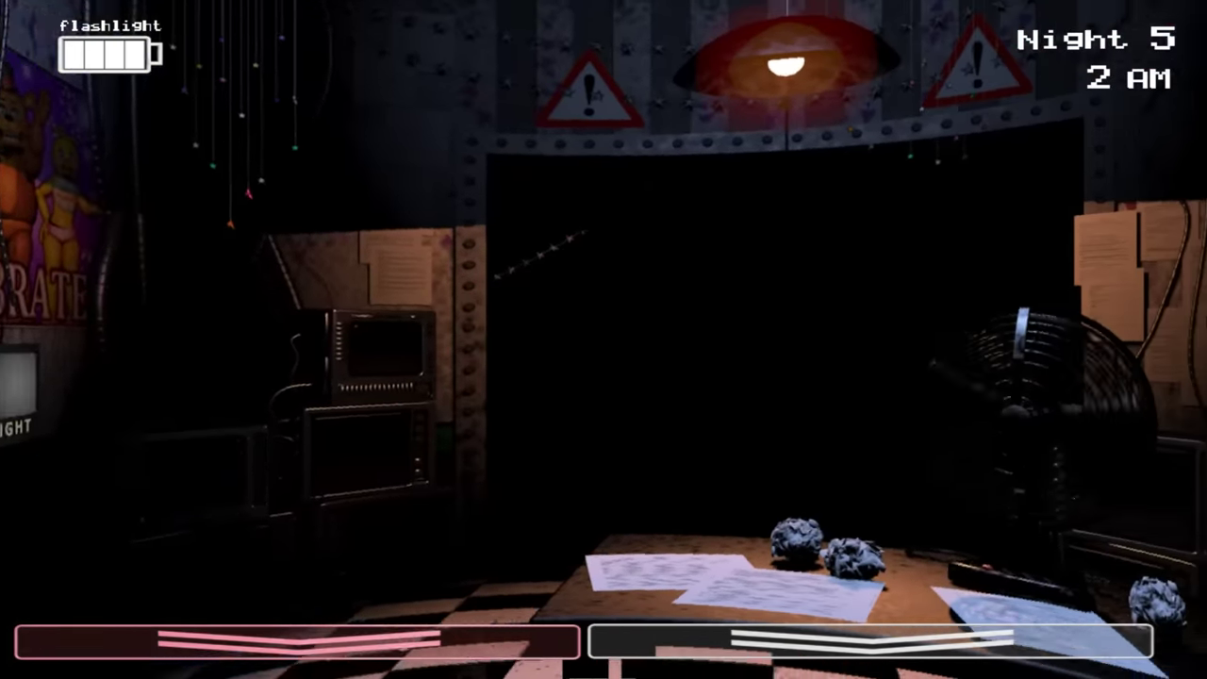
{"action": "key", "text": "ctrl"}
{"action": "left_click", "coordinate": [870, 641]}
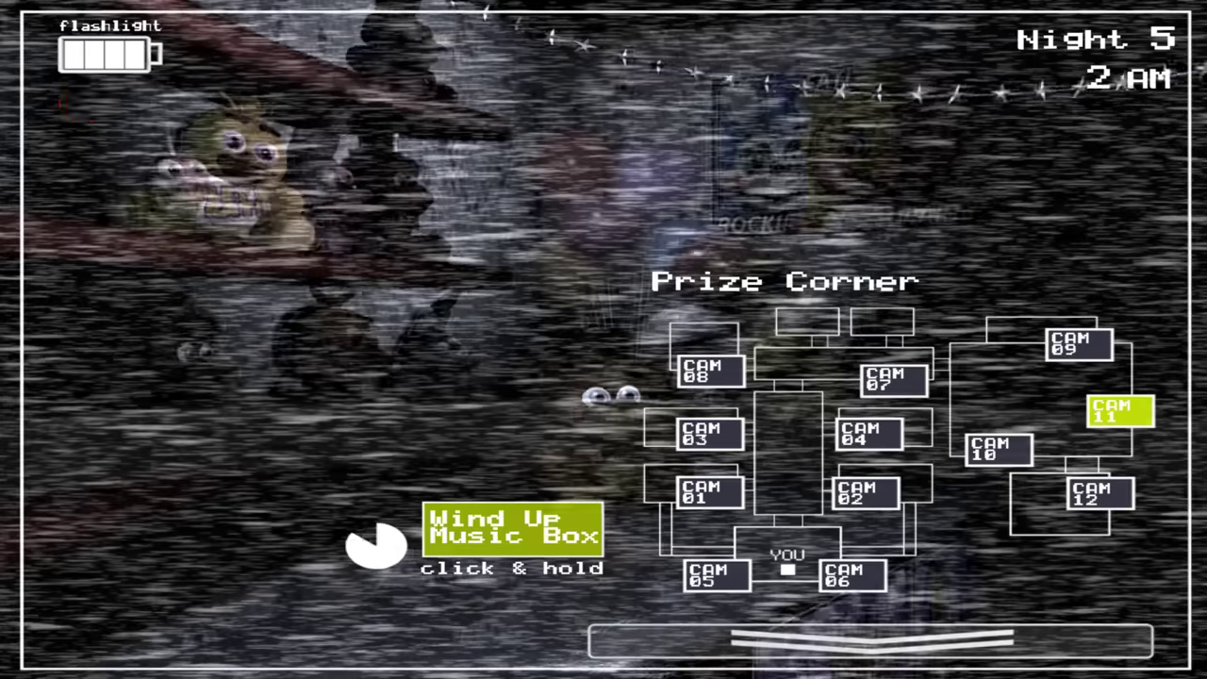
{"action": "left_click", "coordinate": [870, 641]}
{"action": "left_click", "coordinate": [566, 641]}
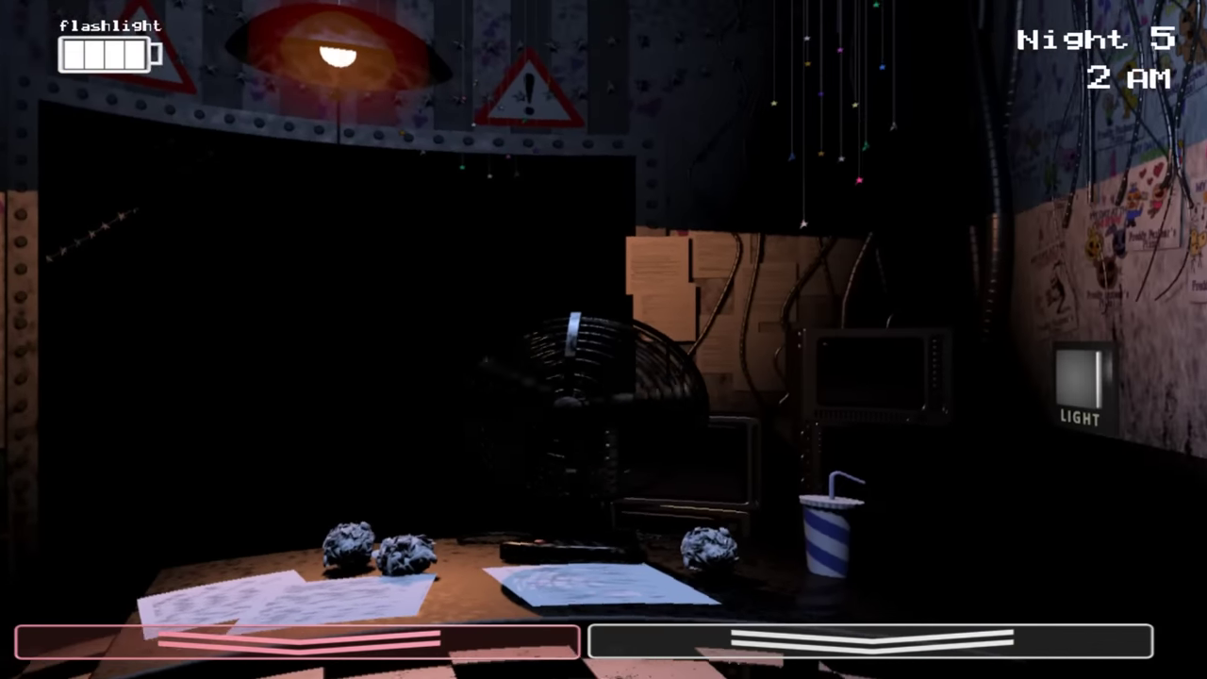
Alternate Prize Corner checks with the Freddy mask, then start winding the music box
{"action": "left_click", "coordinate": [869, 641]}
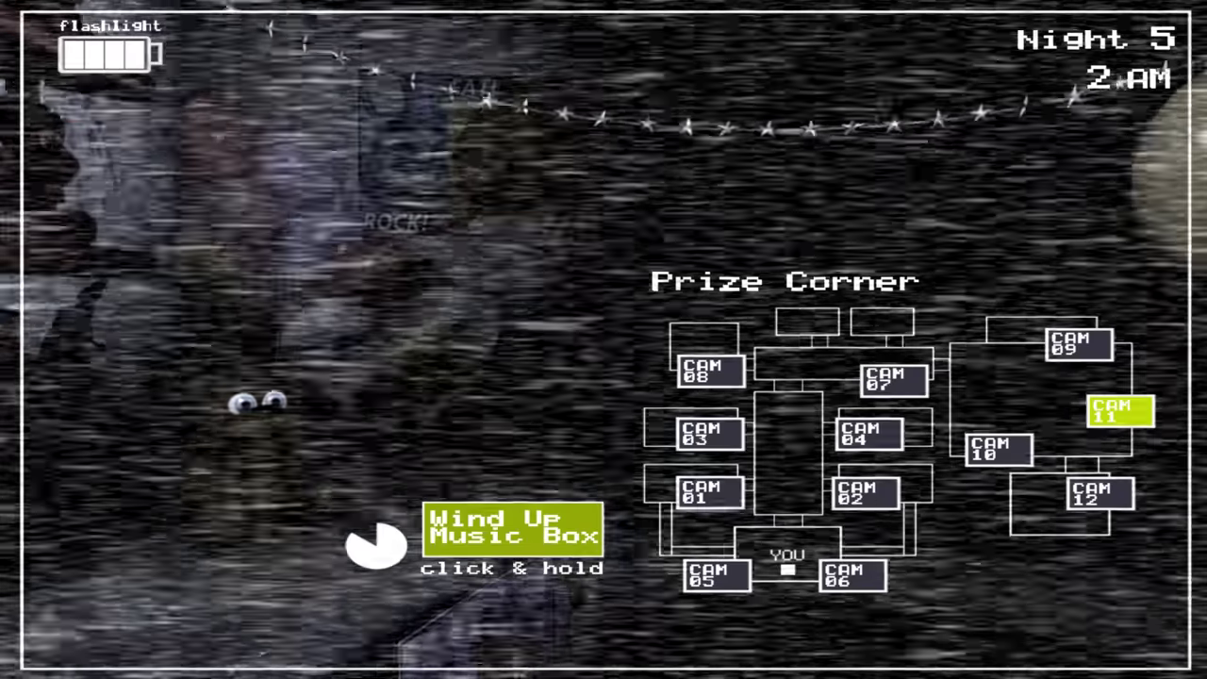
{"action": "left_click", "coordinate": [870, 642]}
{"action": "left_click", "coordinate": [566, 641]}
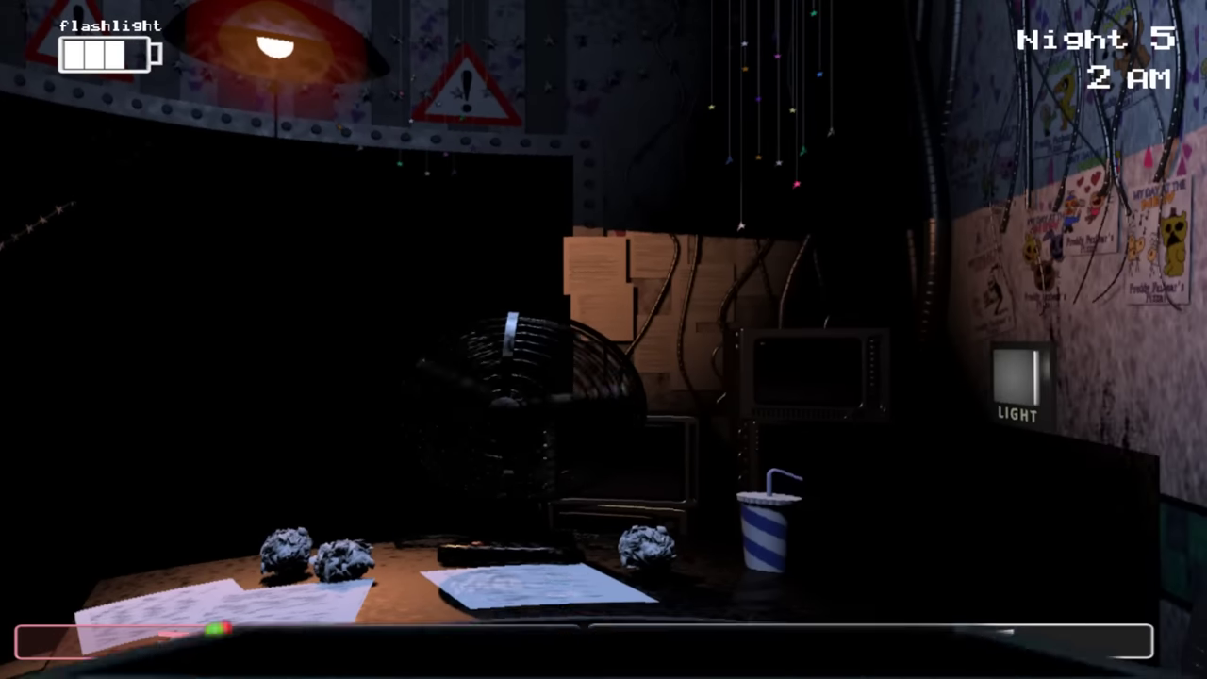
{"action": "left_click", "coordinate": [870, 641]}
{"action": "left_click", "coordinate": [870, 641]}
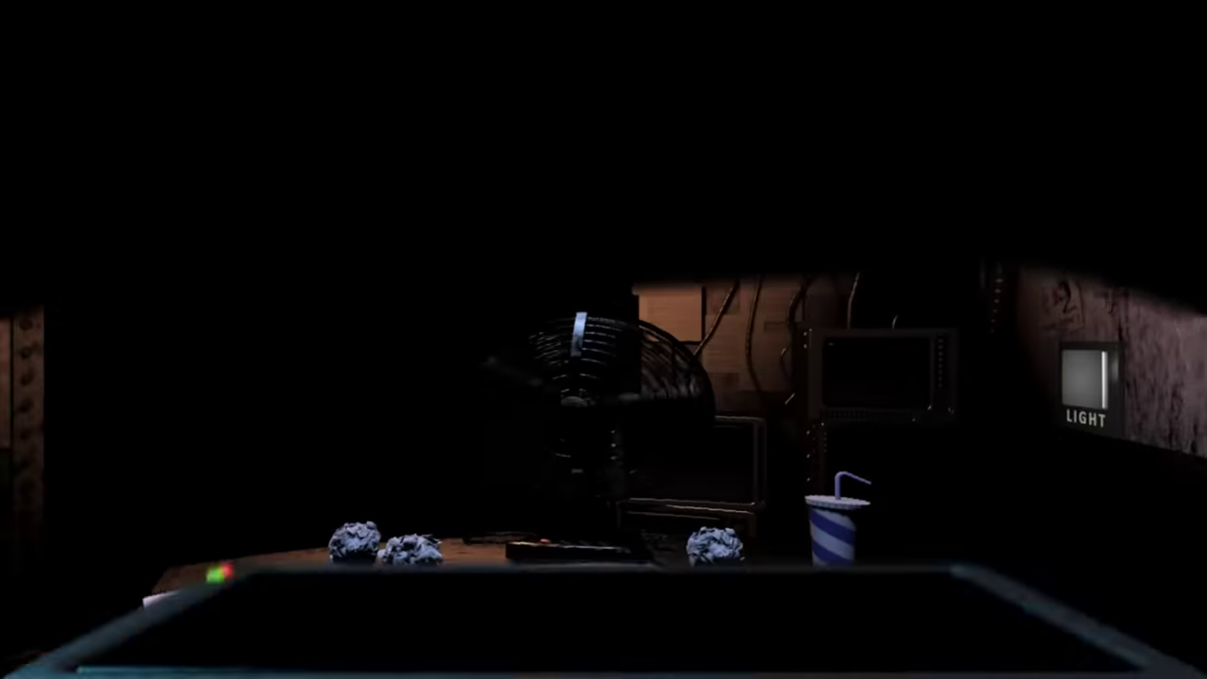
{"action": "left_click", "coordinate": [297, 641]}
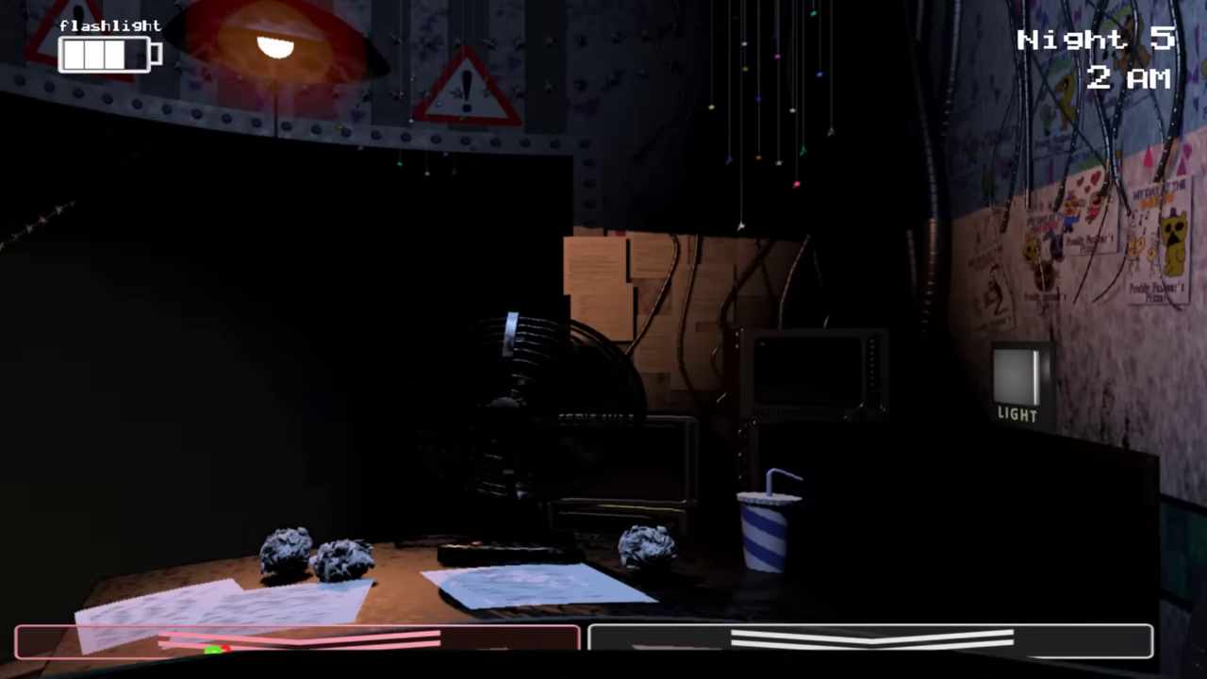
{"action": "left_click", "coordinate": [870, 642]}
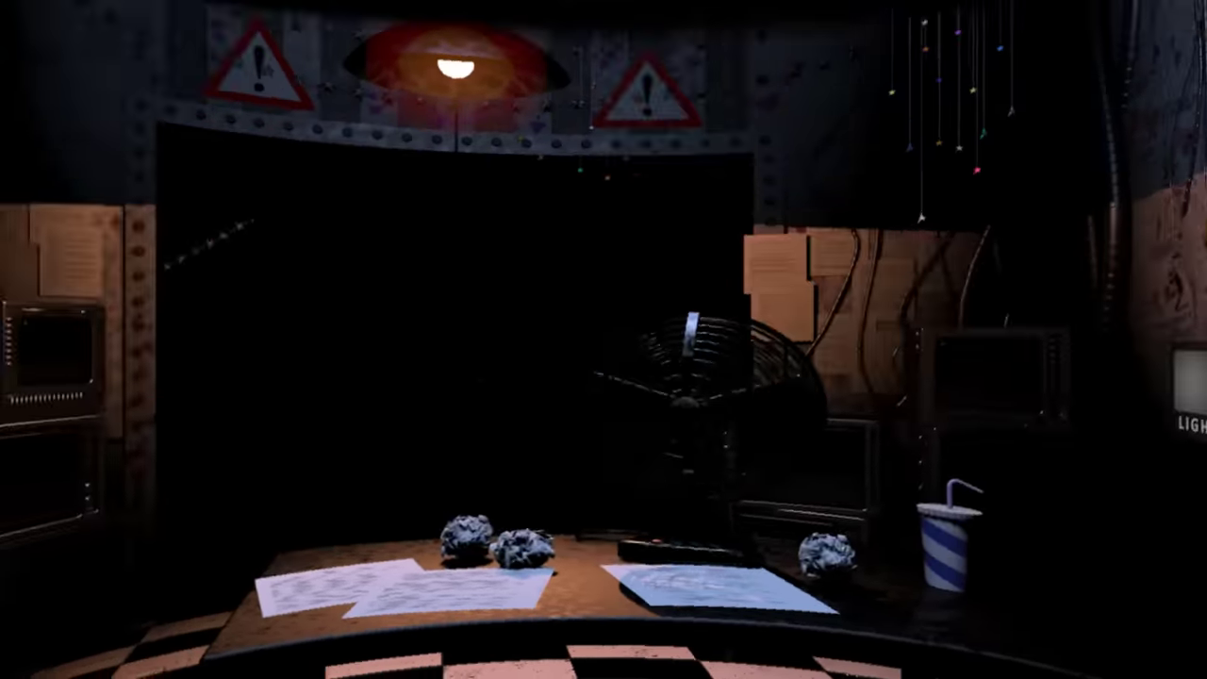
Light the hallway, wind the music box on CAM 11, then hide behind the mask
{"action": "key", "text": "ctrl"}
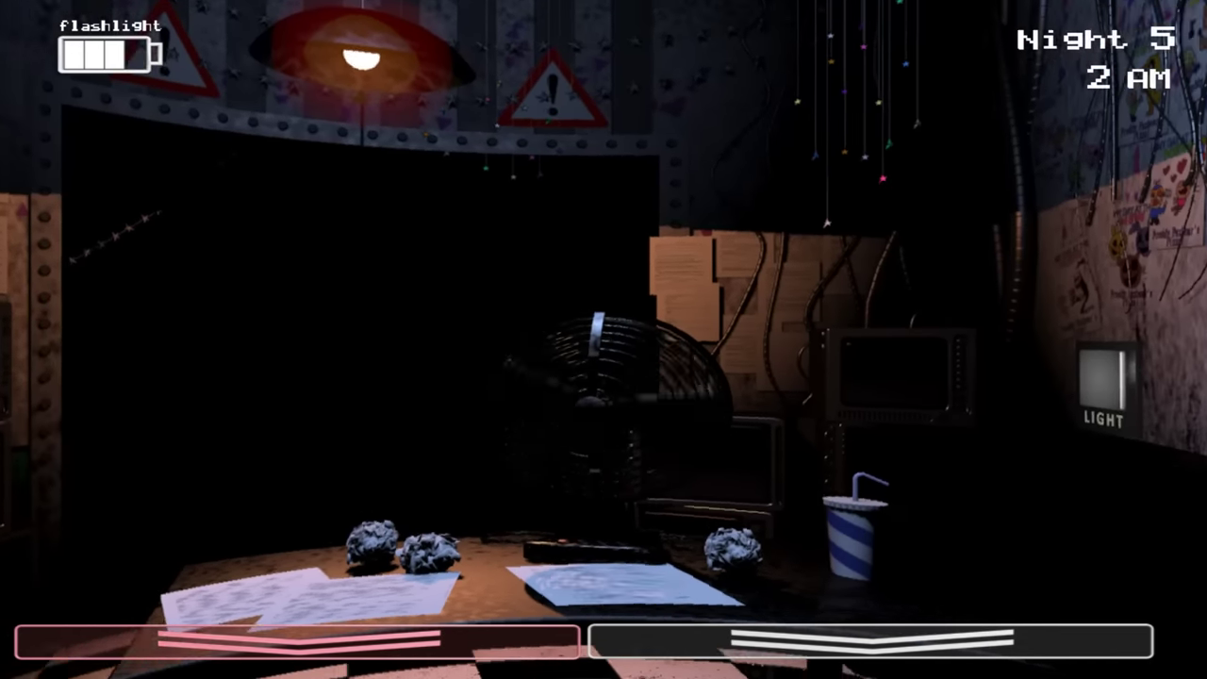
{"action": "left_click", "coordinate": [870, 642]}
{"action": "left_click_drag", "start_coordinate": [514, 529], "coordinate": [514, 528]}
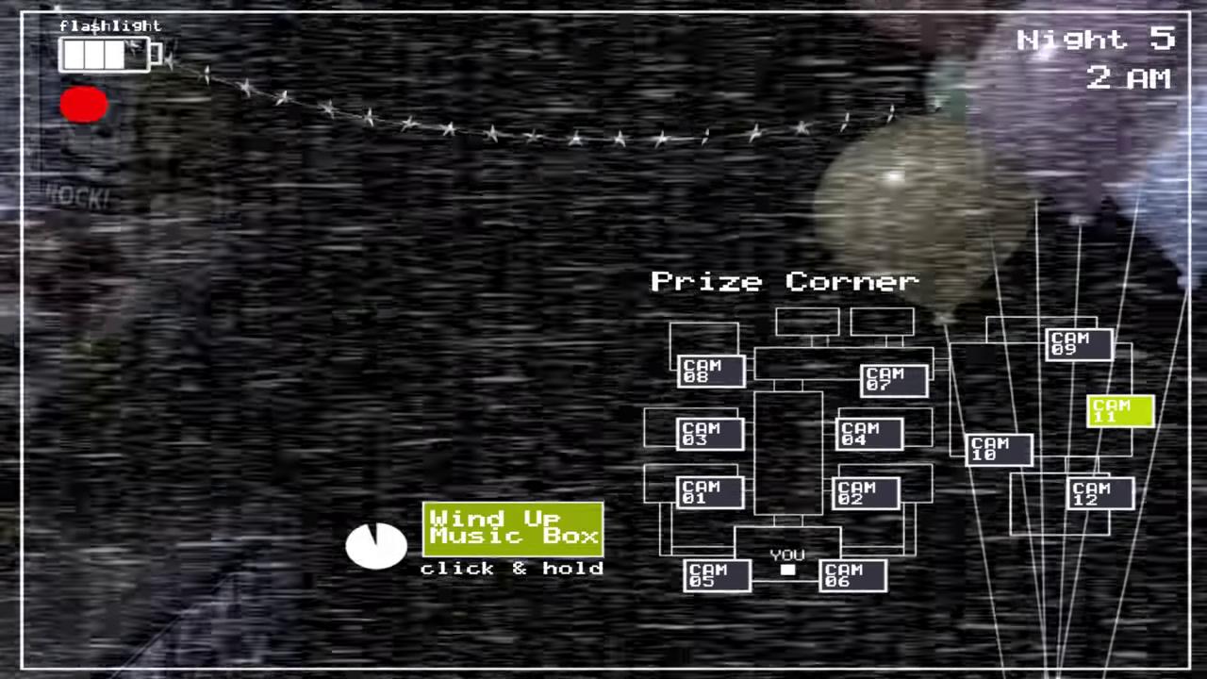
{"action": "left_click", "coordinate": [870, 642]}
{"action": "left_click", "coordinate": [297, 642]}
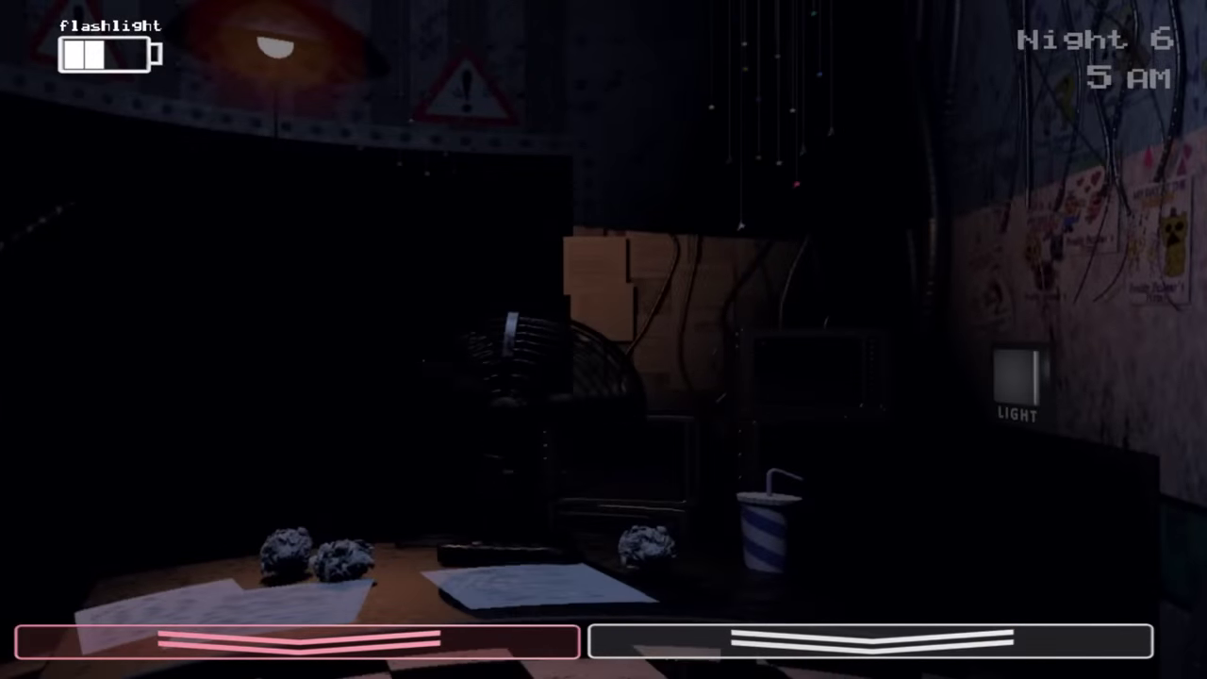
View the CAM 11 Prize Corner feed at 5 AM, then close it to the office
{"action": "left_click", "coordinate": [870, 641]}
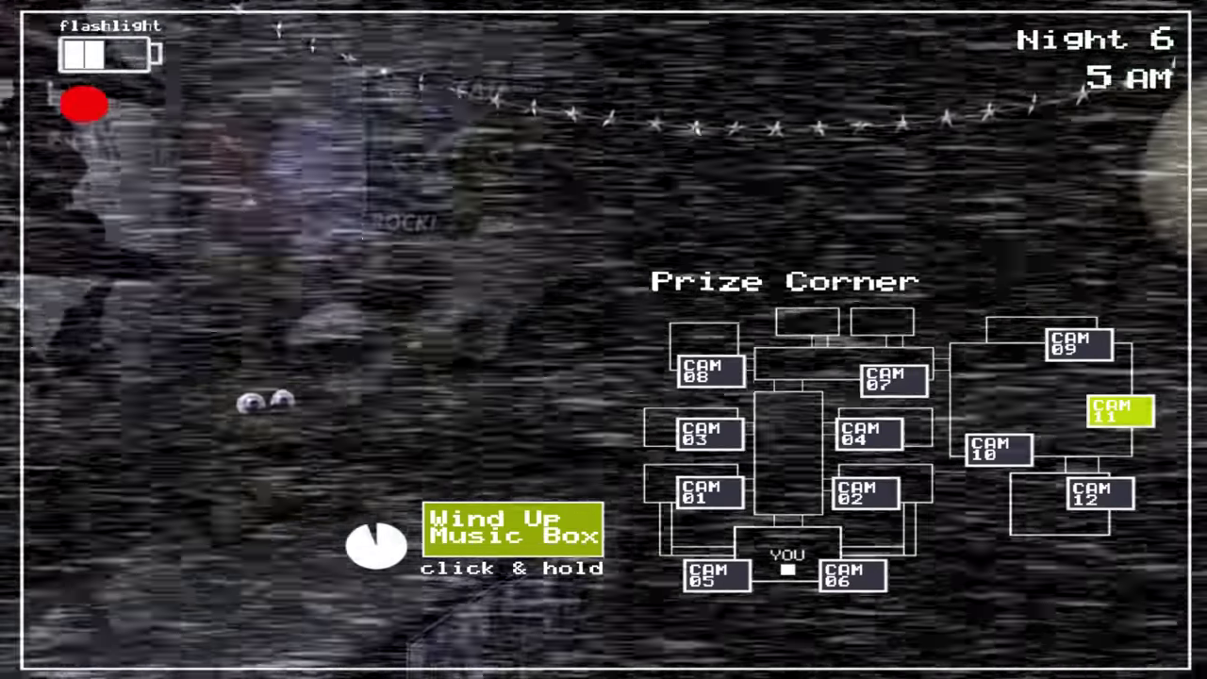
{"action": "left_click", "coordinate": [604, 642]}
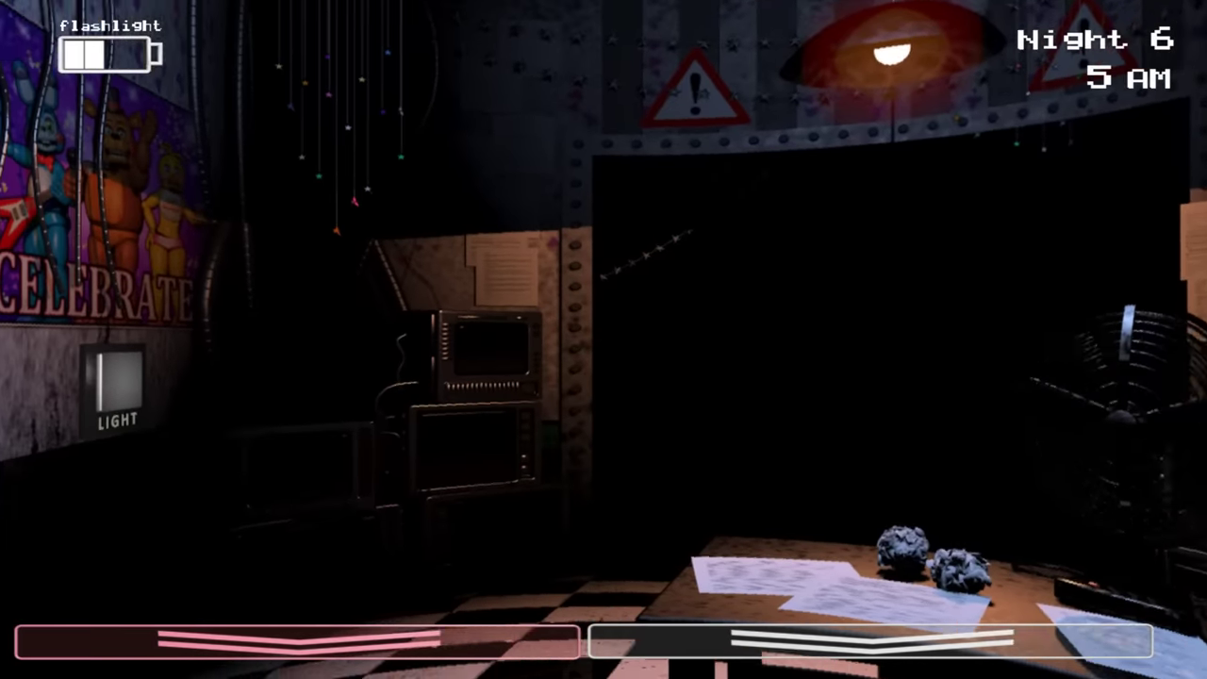